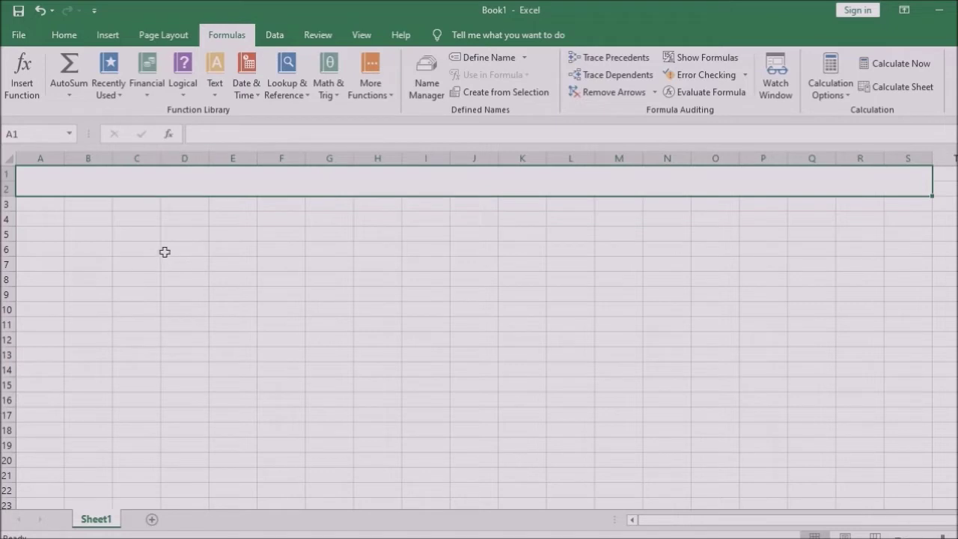
# Enter the heading "function is pre defined formulas like sum(), power() etc." in the merged cell A1.
pyautogui.doubleClick(119, 179)
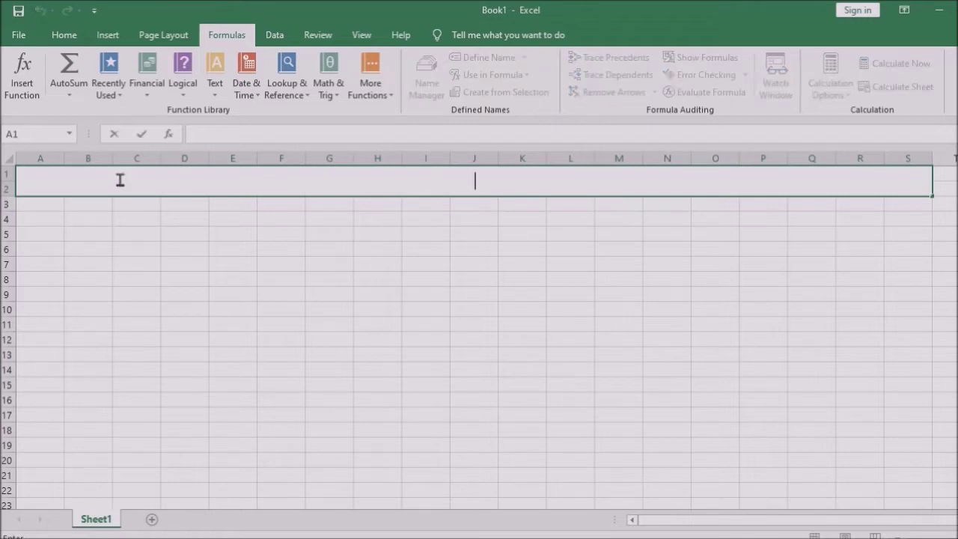
pyautogui.write('func')
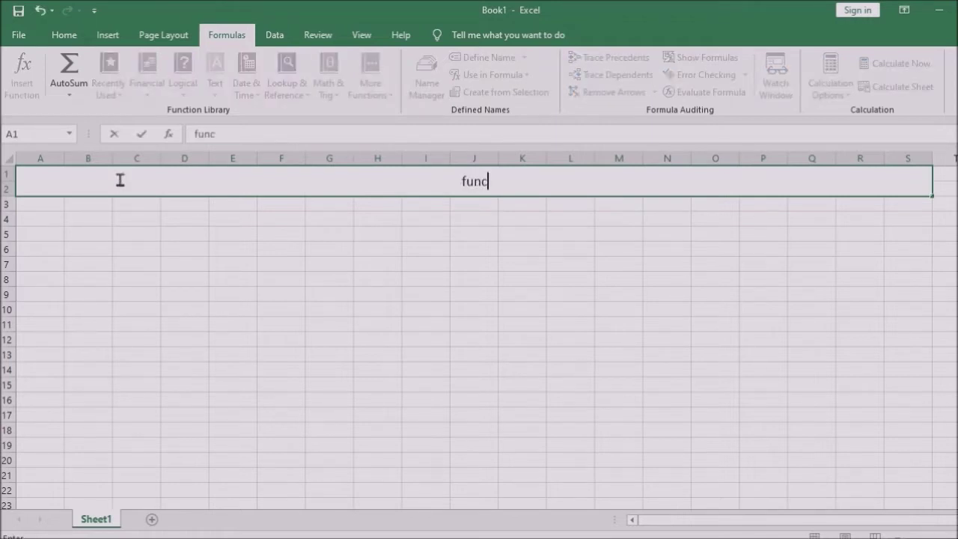
pyautogui.write('tion is re')
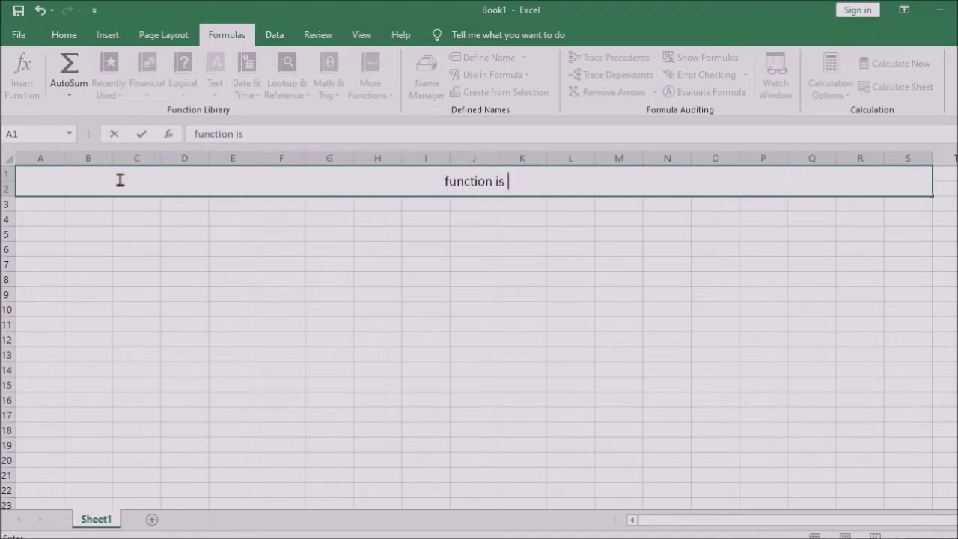
pyautogui.press('BackSpace')
pyautogui.press('BackSpace')
pyautogui.write('pre defin')
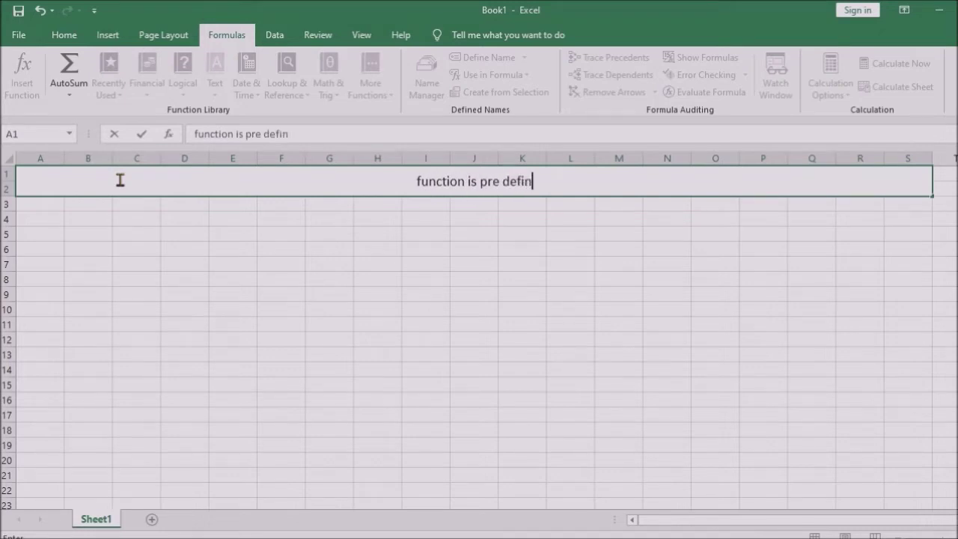
pyautogui.write('ed ')
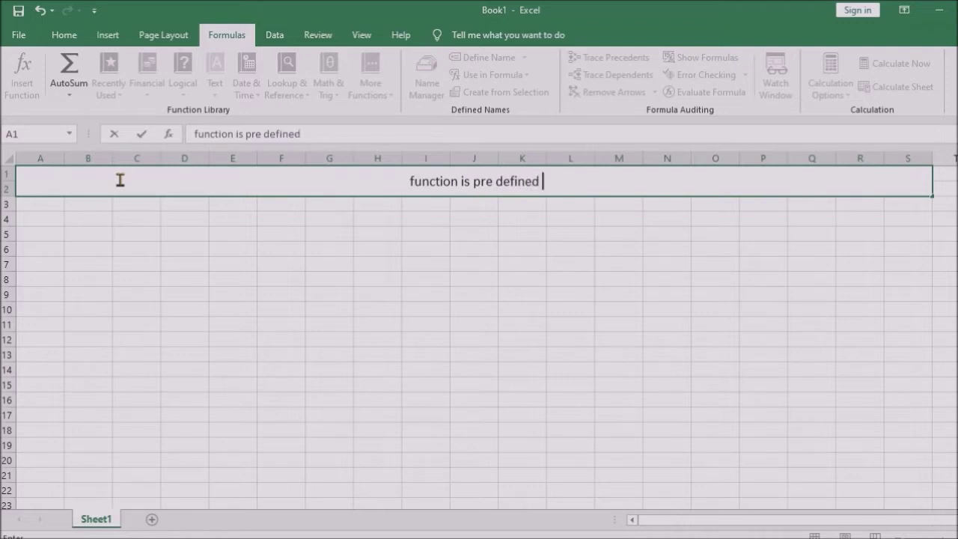
pyautogui.write('formula')
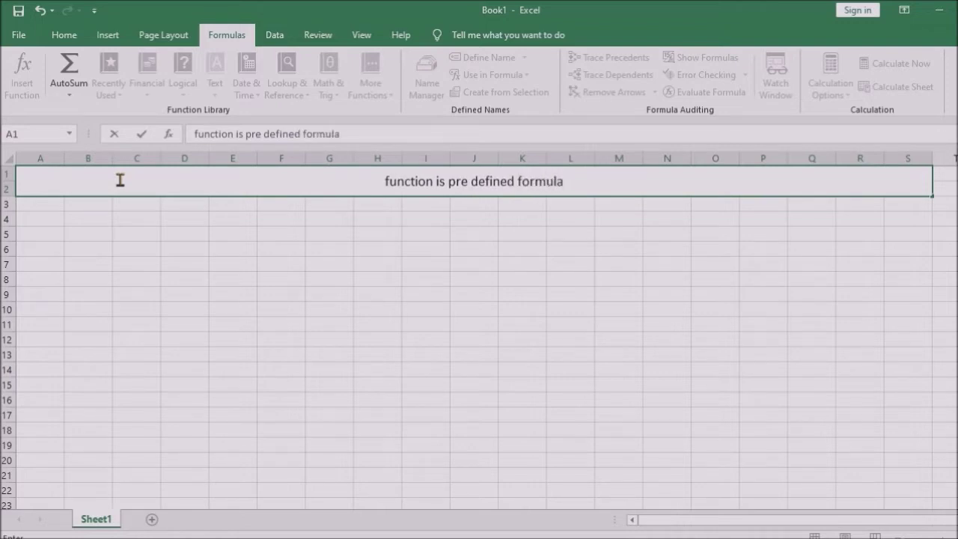
pyautogui.write('s like ')
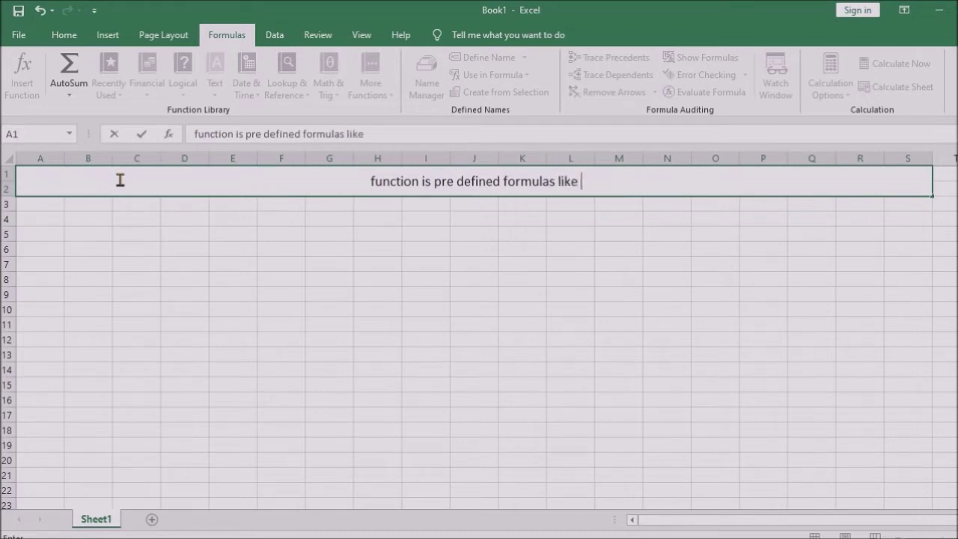
pyautogui.write('sum(')
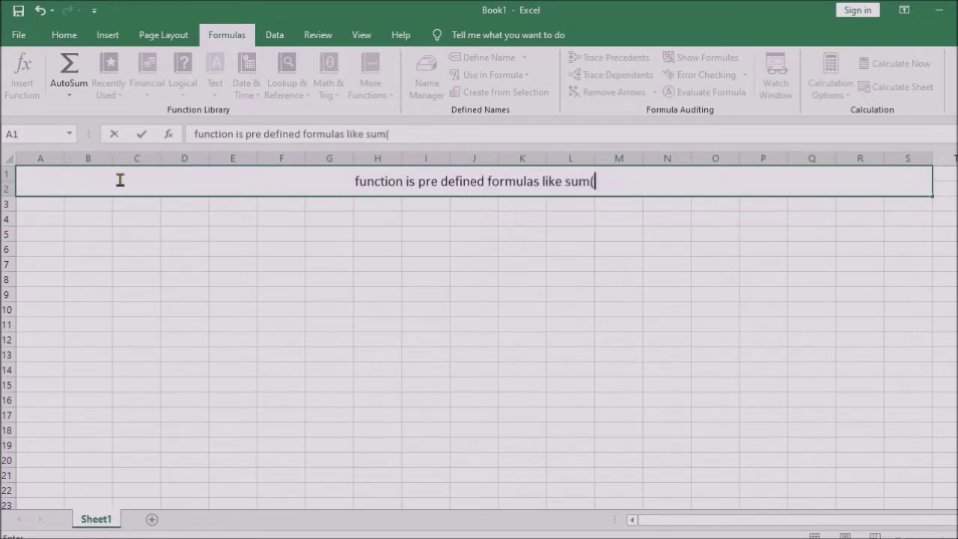
pyautogui.write('), ')
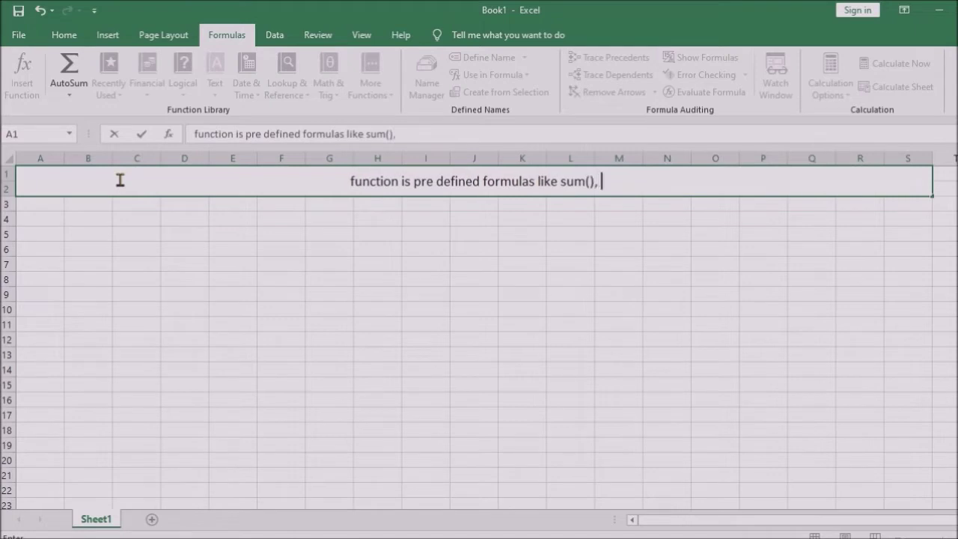
pyautogui.write('power(')
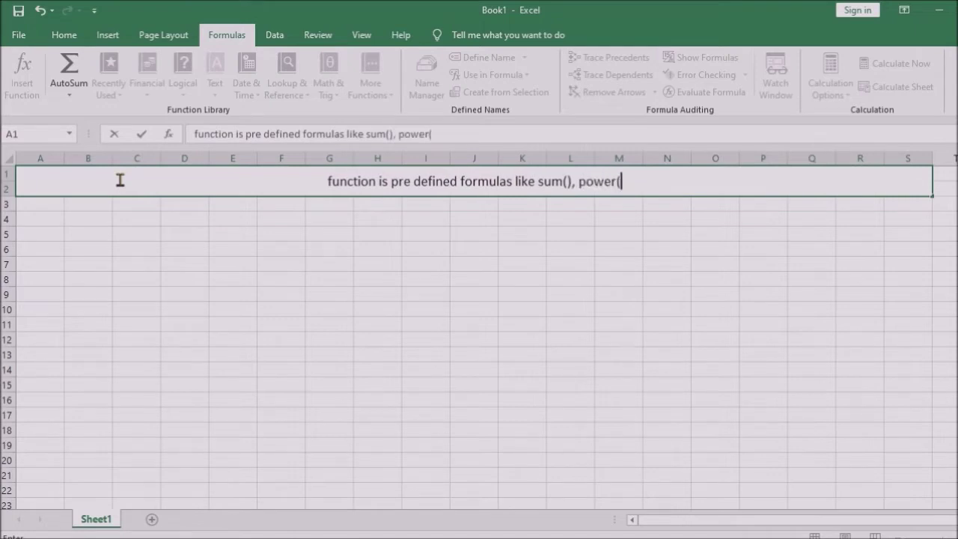
pyautogui.write(') etc.')
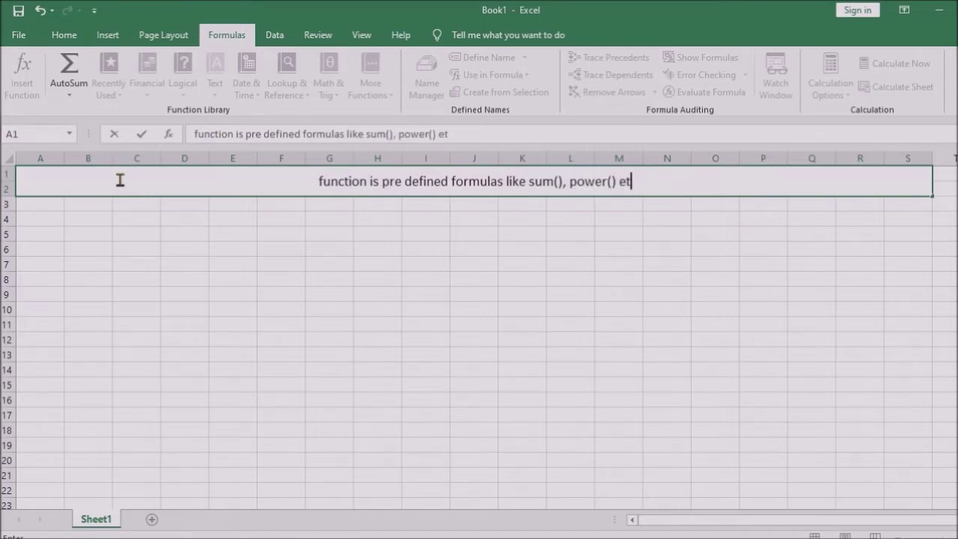
pyautogui.press('Return')
# Enter the sample numbers 10 in cell A7 and 20 in cell B7.
pyautogui.press('Return')
pyautogui.press('Return')
pyautogui.press('Return')
pyautogui.press('Return')
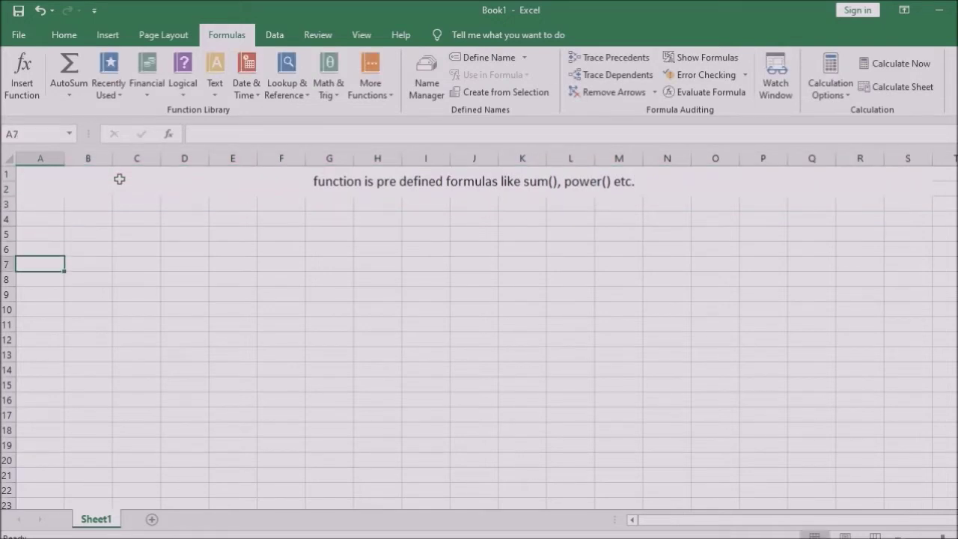
pyautogui.write('10')
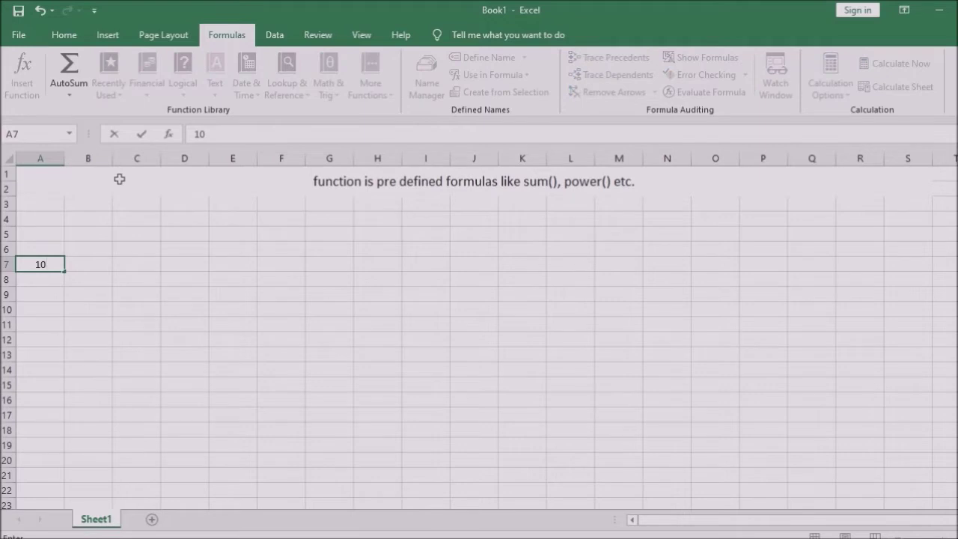
pyautogui.press('Tab')
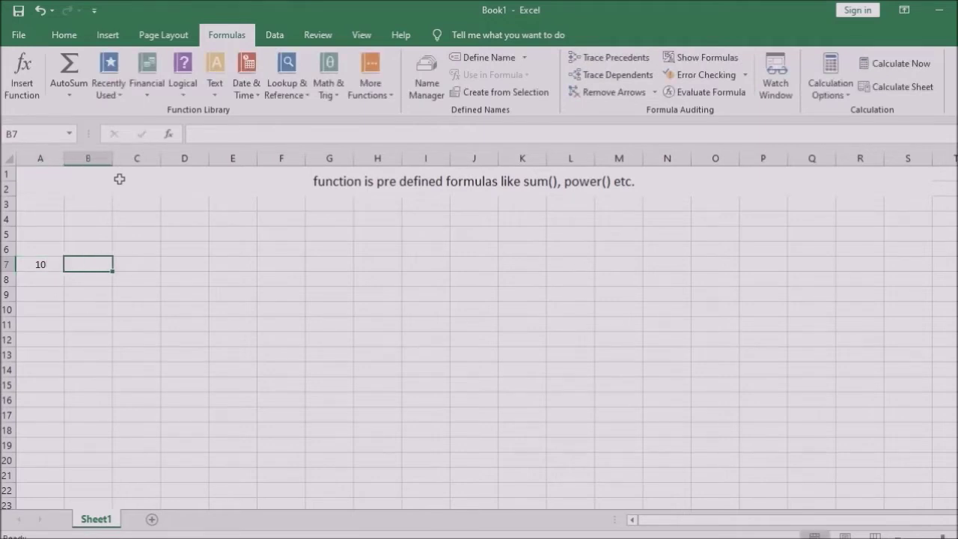
pyautogui.write('20')
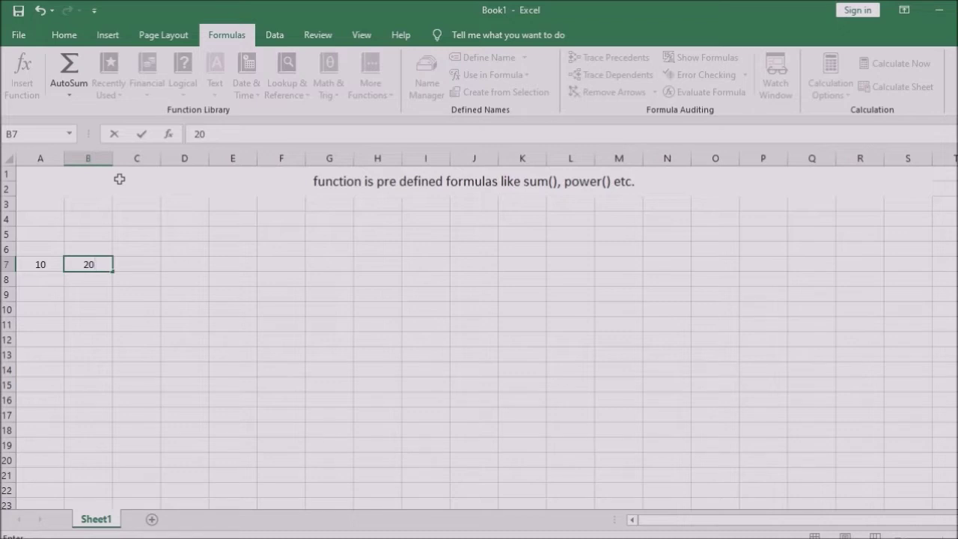
pyautogui.press('Left')
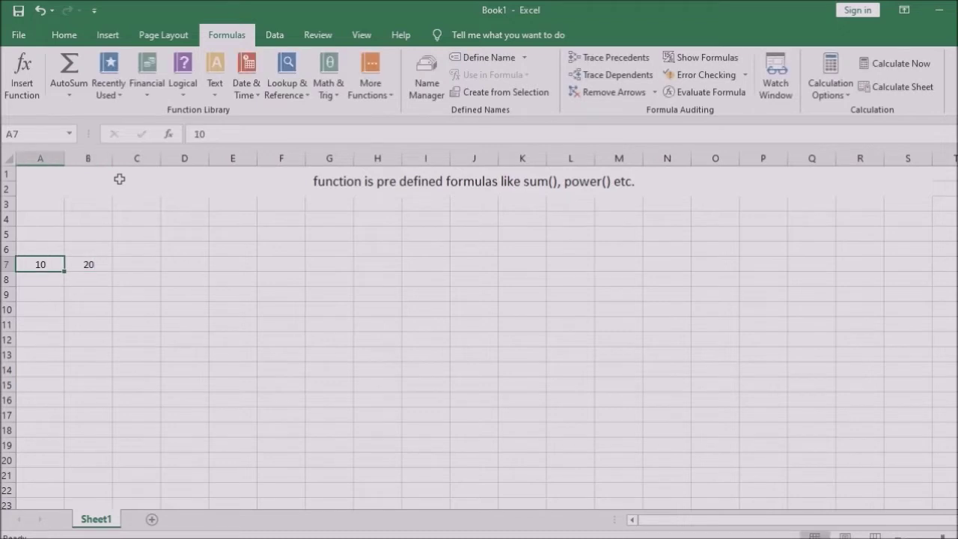
# Check the cell addresses of the two sample numbers in row 7.
pyautogui.press('Right')
pyautogui.press('Left')
pyautogui.press('Right')
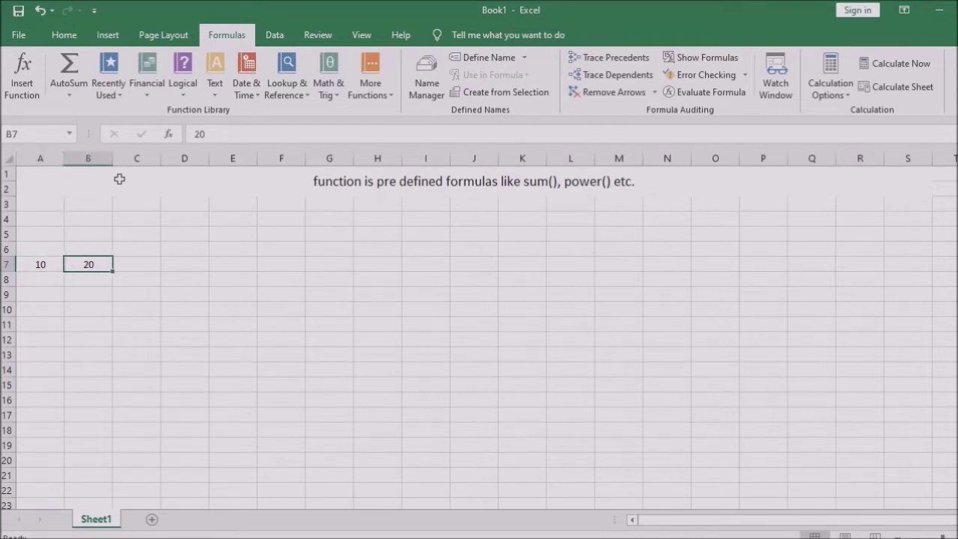
pyautogui.press('Right')
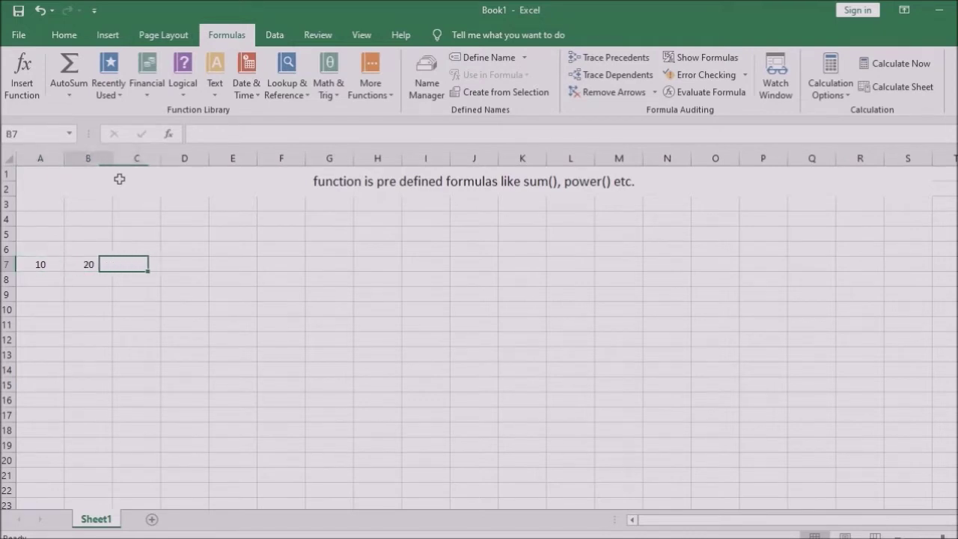
pyautogui.press('Left')
pyautogui.press('Left')
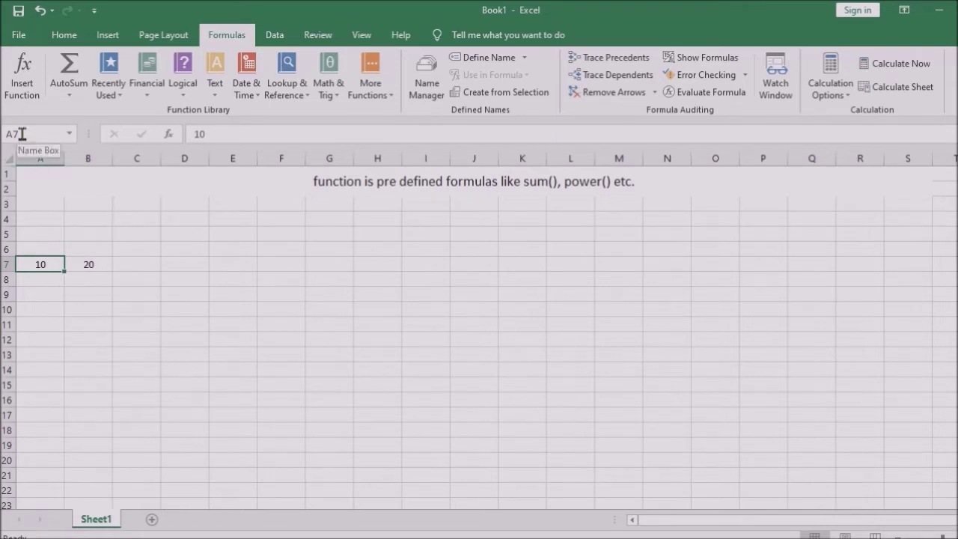
pyautogui.click(88, 263)
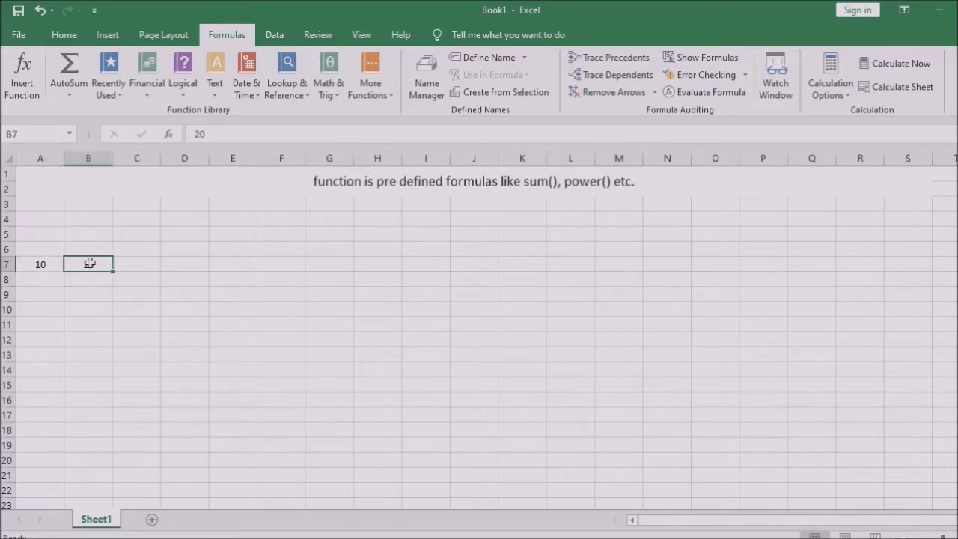
# Add the two sample numbers in cell D7 with the formula =a7+b7.
pyautogui.click(180, 265)
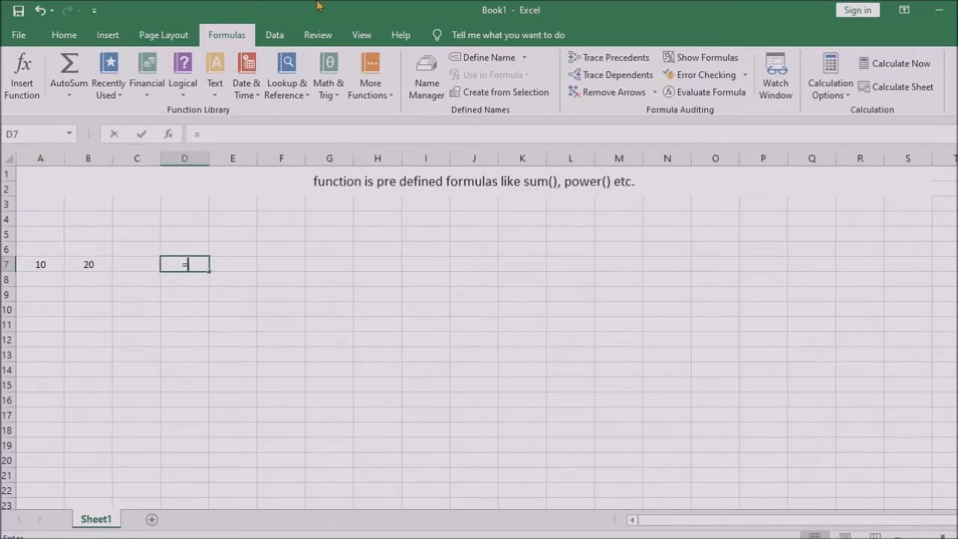
pyautogui.write('=')
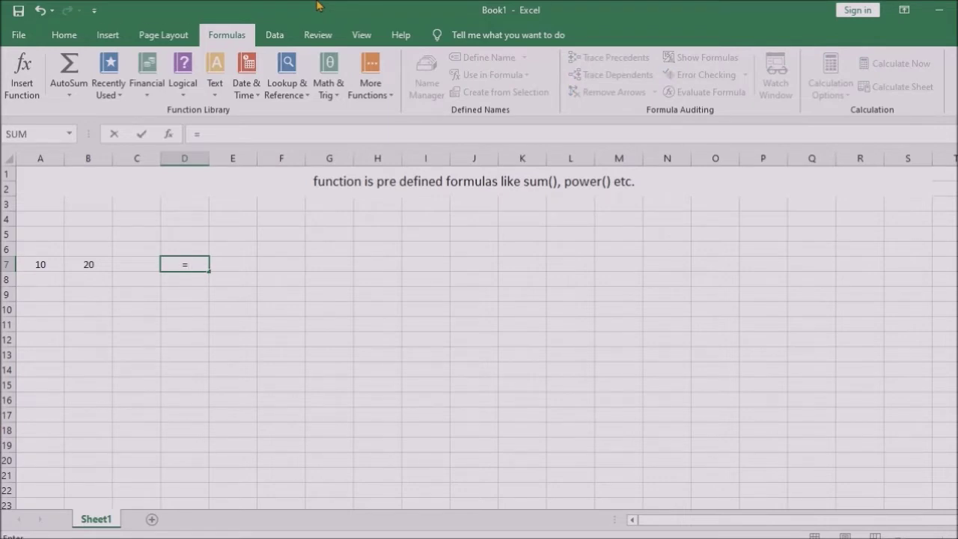
pyautogui.write('a7')
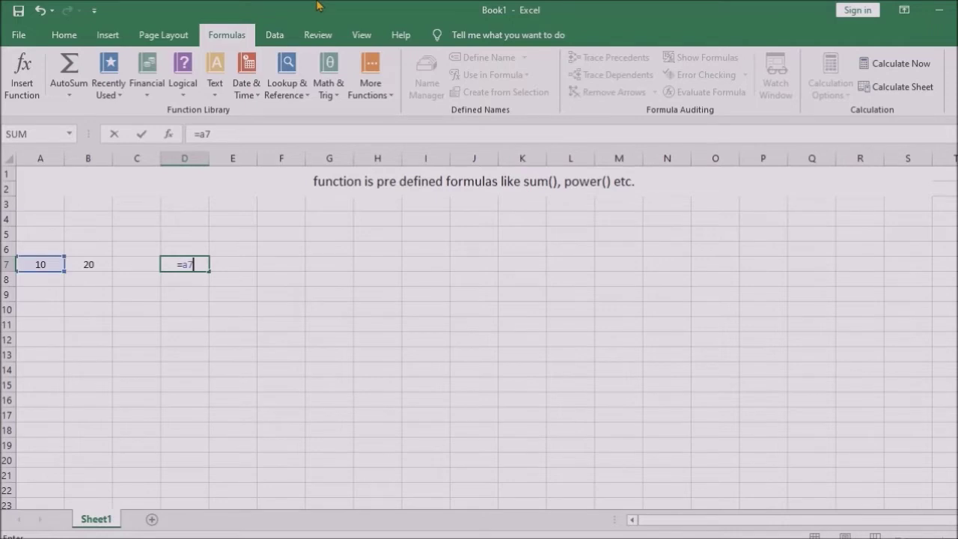
pyautogui.write('+b7')
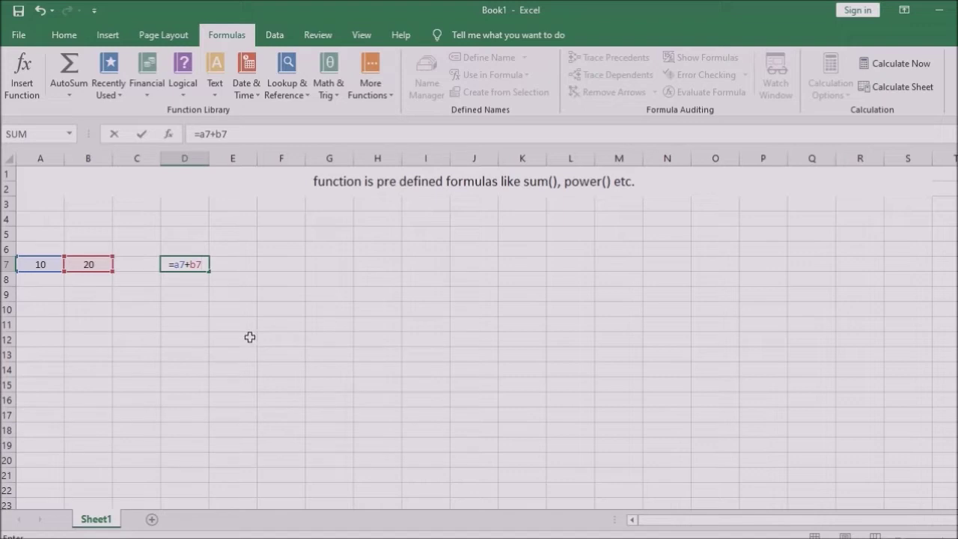
pyautogui.press('Return')
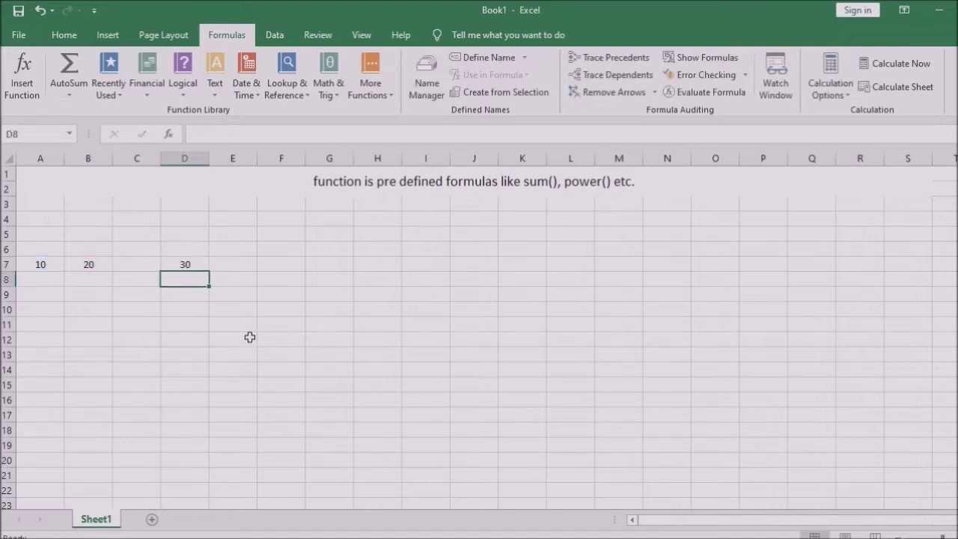
# Add the same two numbers in cell D9 with the function =sum(a7,b7).
pyautogui.click(202, 265)
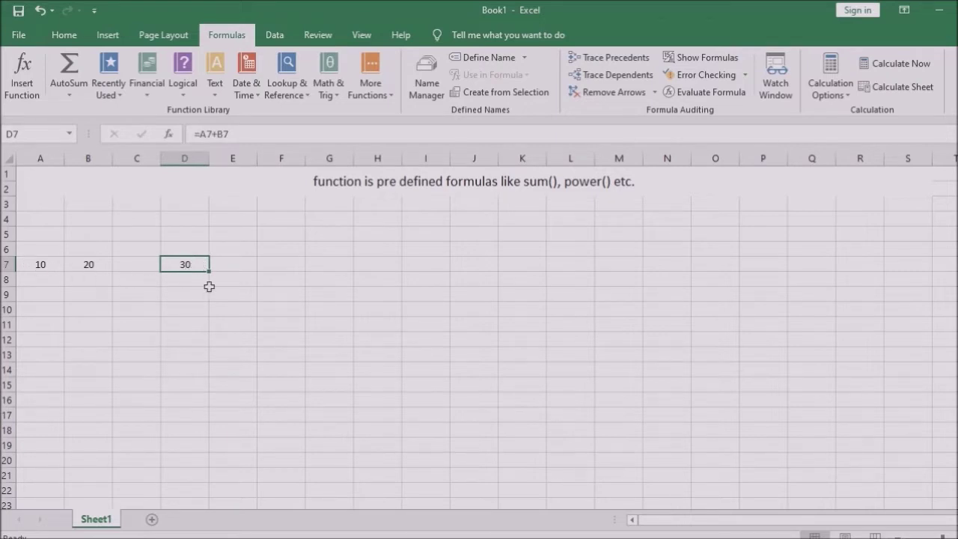
pyautogui.press('Down')
pyautogui.press('Down')
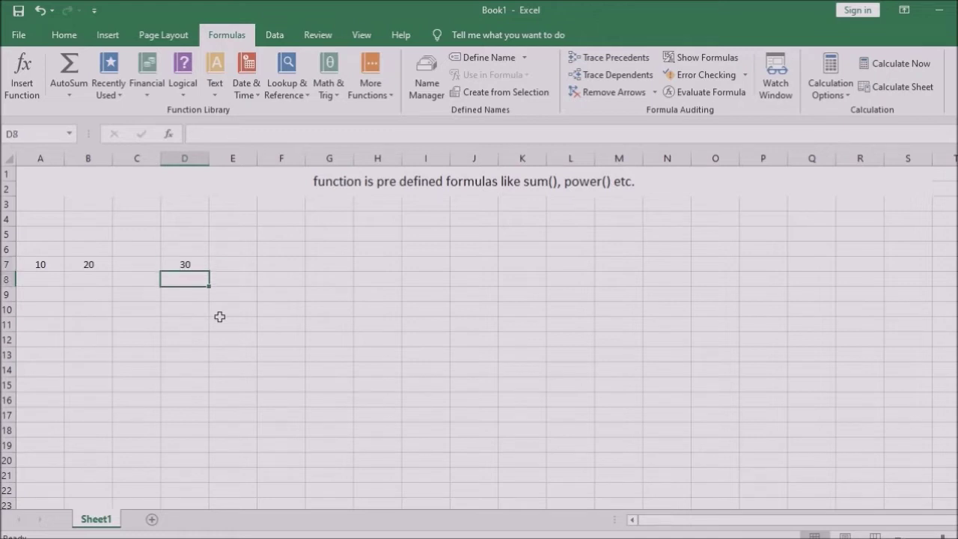
pyautogui.write('=')
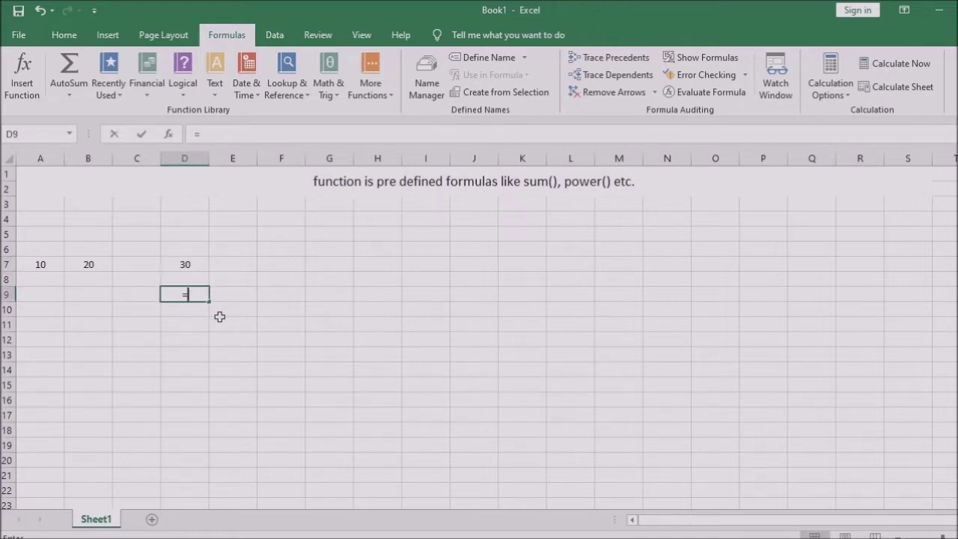
pyautogui.write('sum')
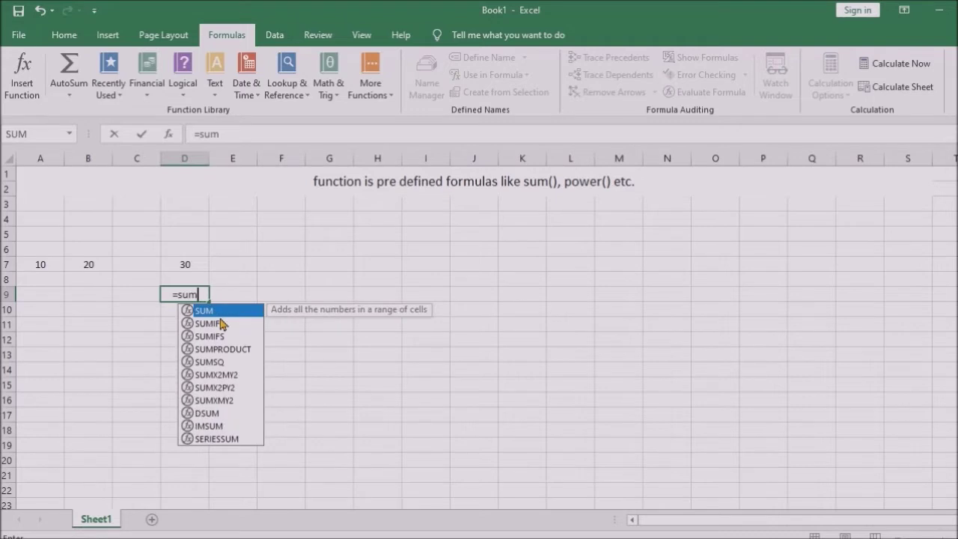
pyautogui.write('(a7,b7)')
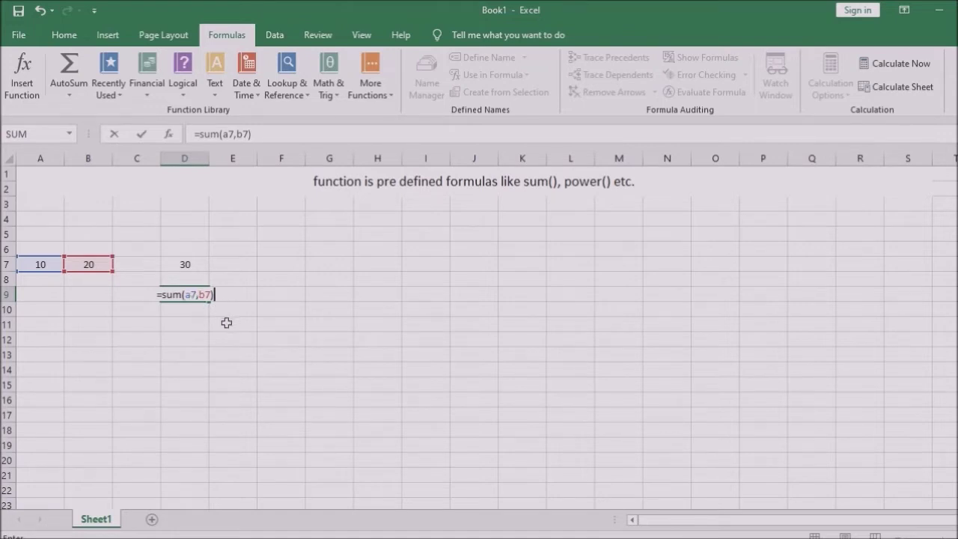
pyautogui.press('Return')
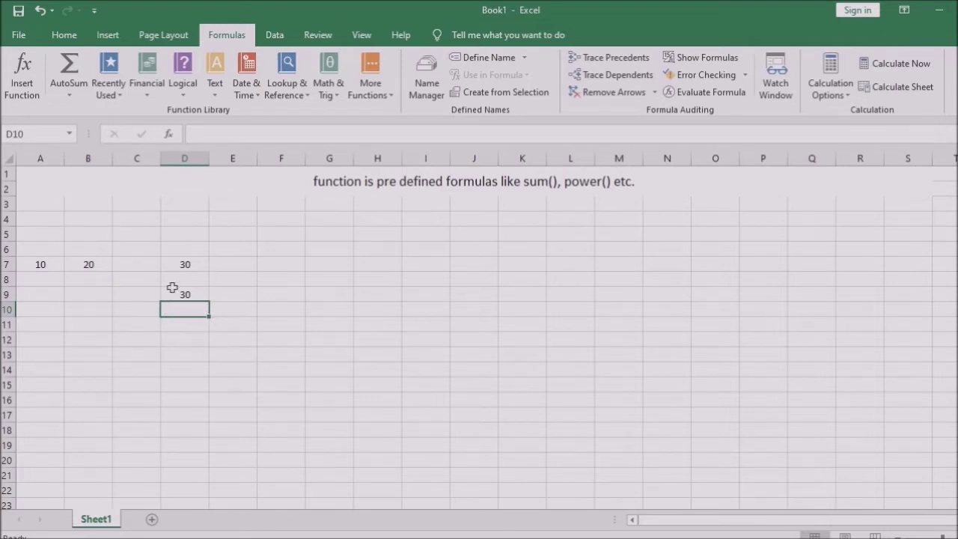
# Change the second sample number in cell B7 to 30 and check the addition formula in D7.
pyautogui.click(74, 261)
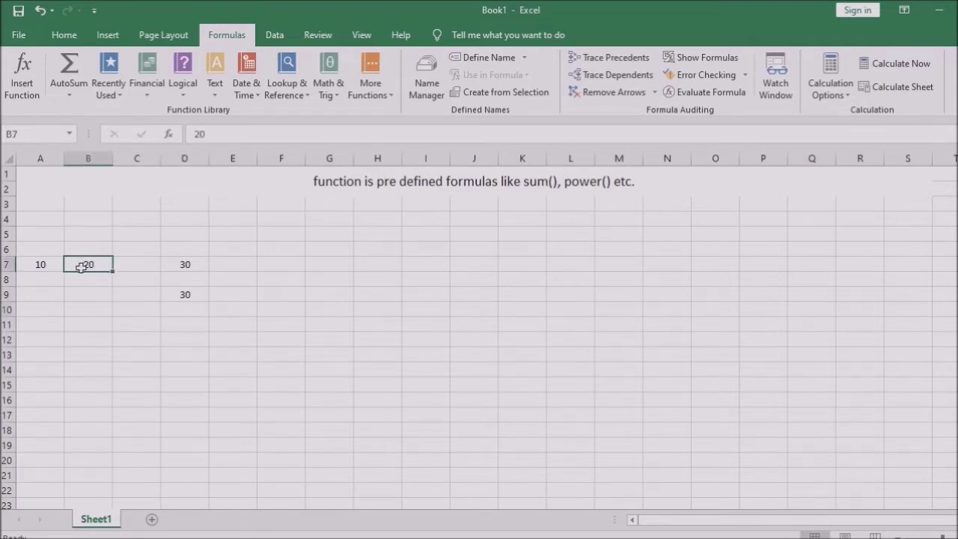
pyautogui.write('30')
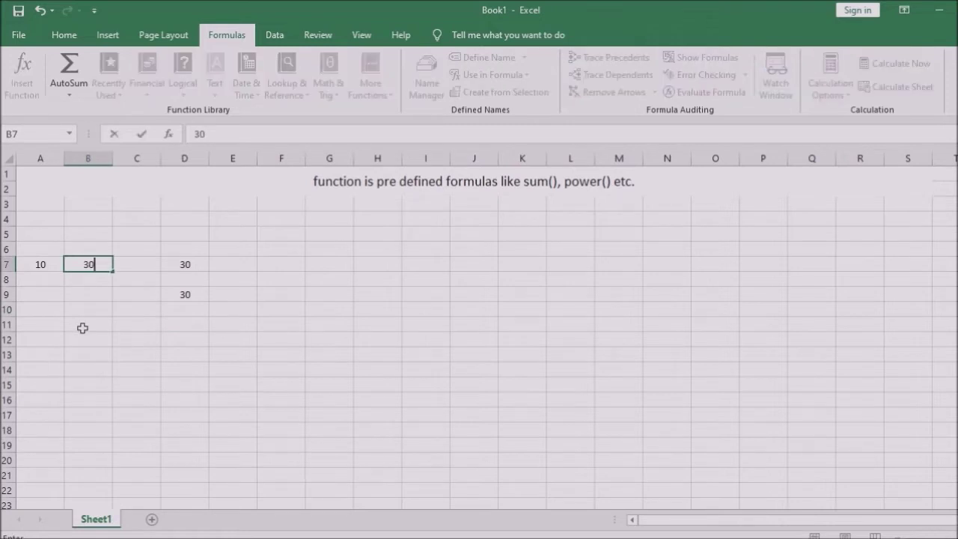
pyautogui.press('Return')
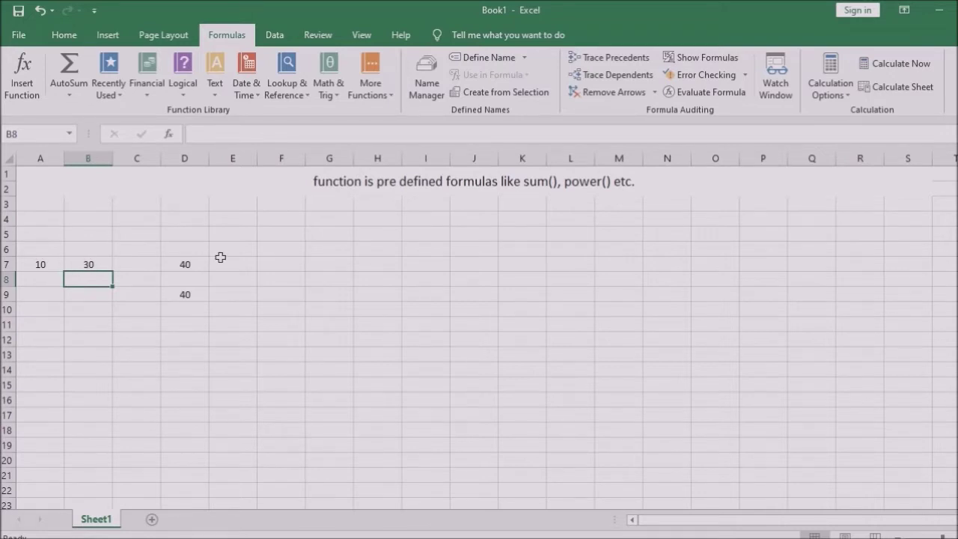
pyautogui.click(196, 263)
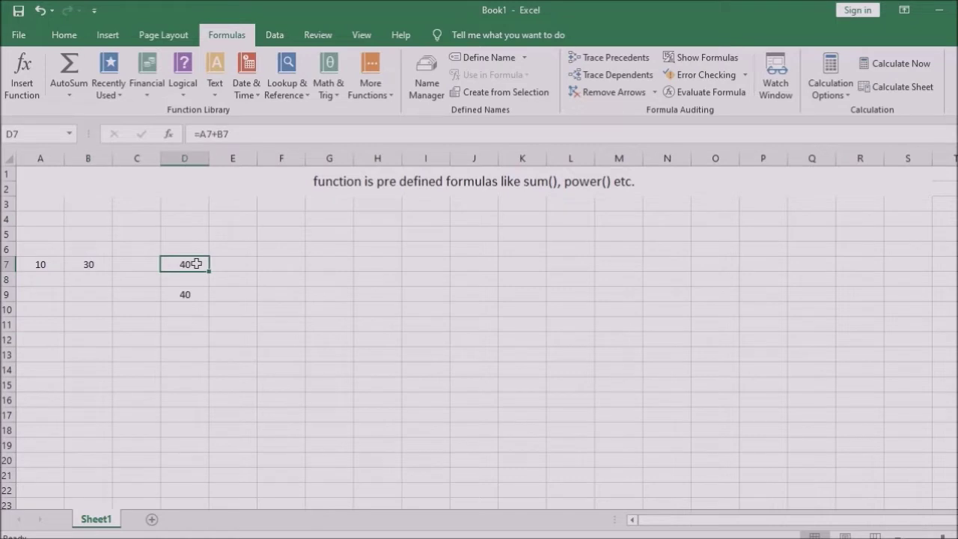
# Check the SUM formula in cell D9 of the current sheet and create a new blank workbook.
pyautogui.click(184, 297)
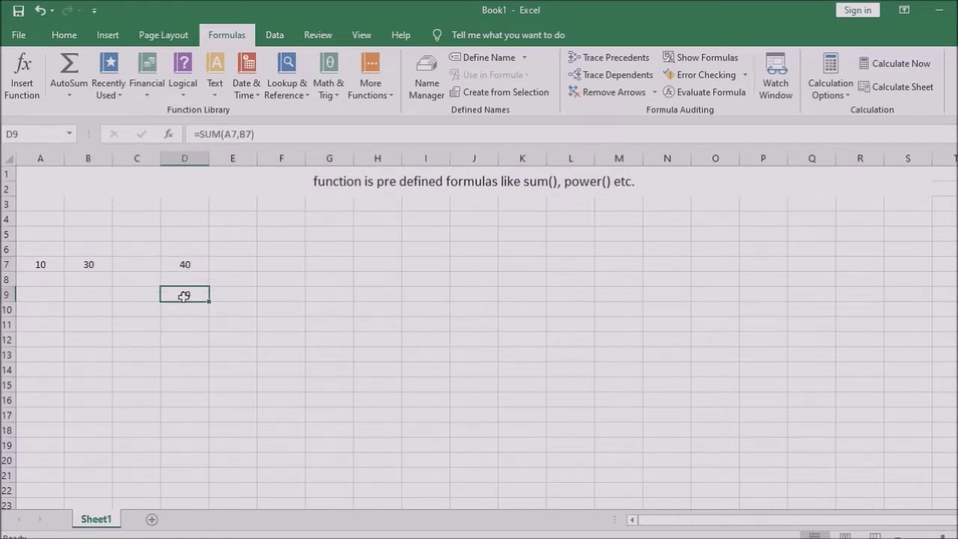
pyautogui.hotkey('ctrl', 'n')
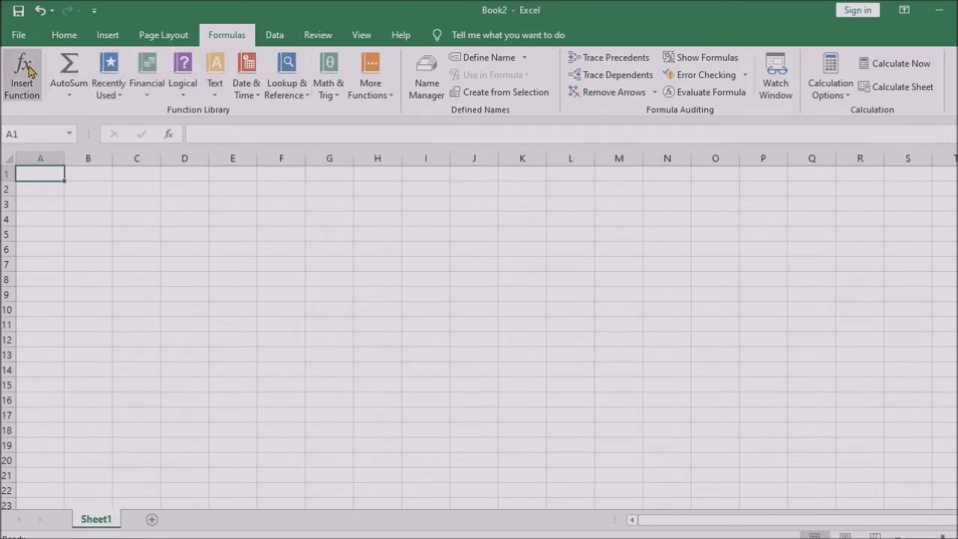
# Open the Insert Function dialog for cell A1, browse the function categories and list the Statistical and Text functions.
pyautogui.click(23, 68)
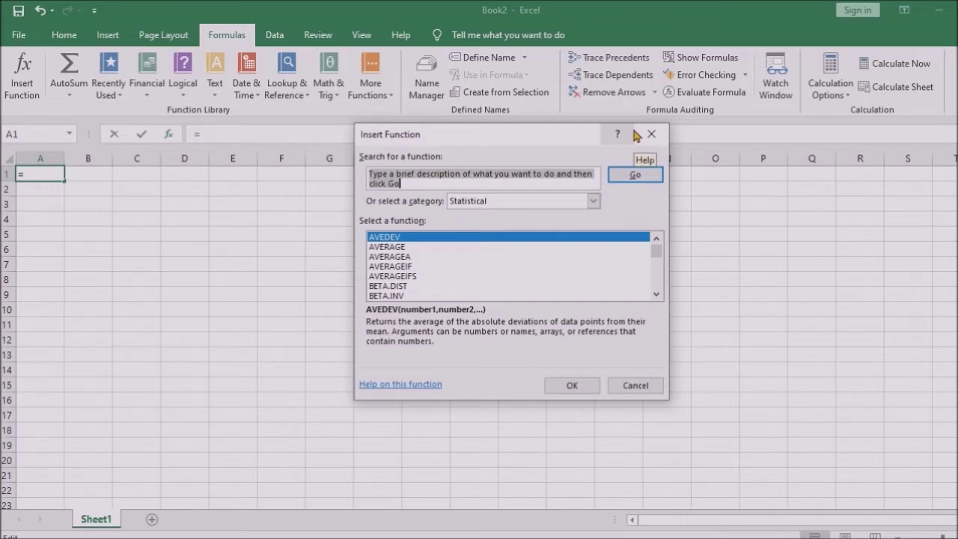
pyautogui.press('super+r')
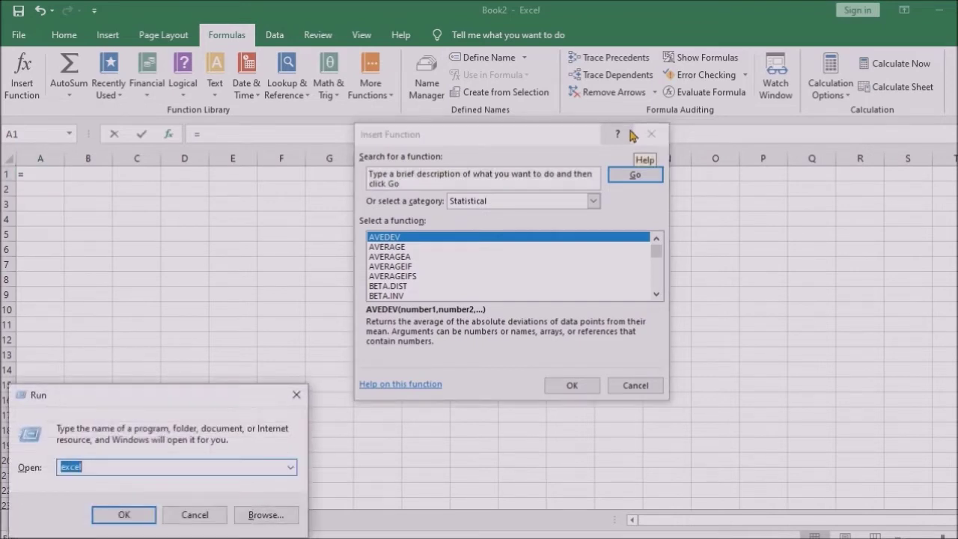
pyautogui.click(297, 395)
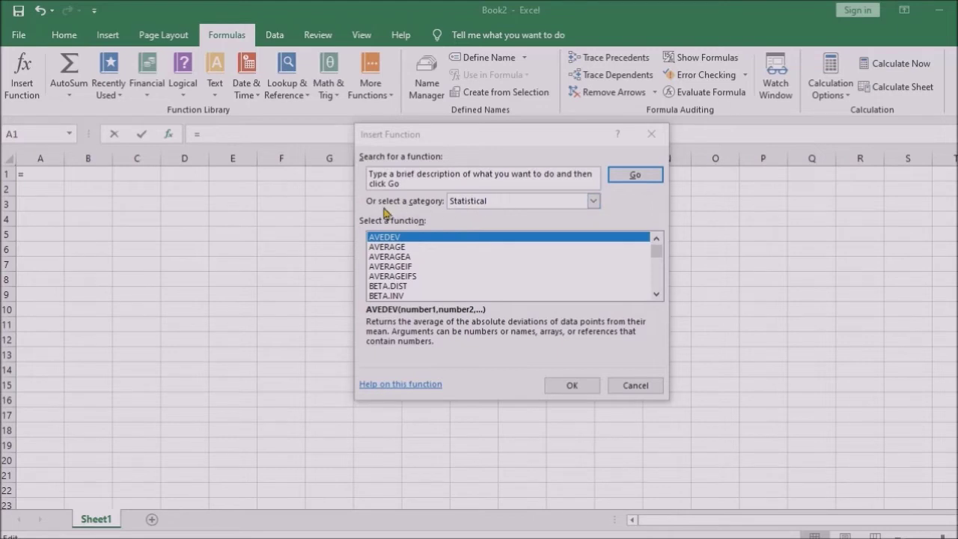
pyautogui.click(520, 203)
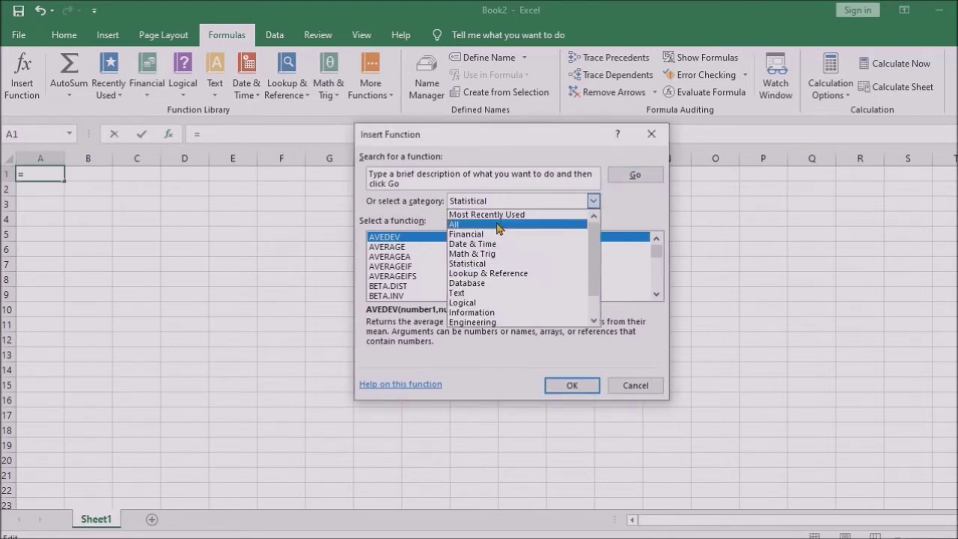
pyautogui.moveTo(592, 247)
pyautogui.mouseDown()
pyautogui.moveTo(589, 279)
pyautogui.moveTo(605, 235)
pyautogui.moveTo(594, 295)
pyautogui.moveTo(602, 242)
pyautogui.mouseUp()
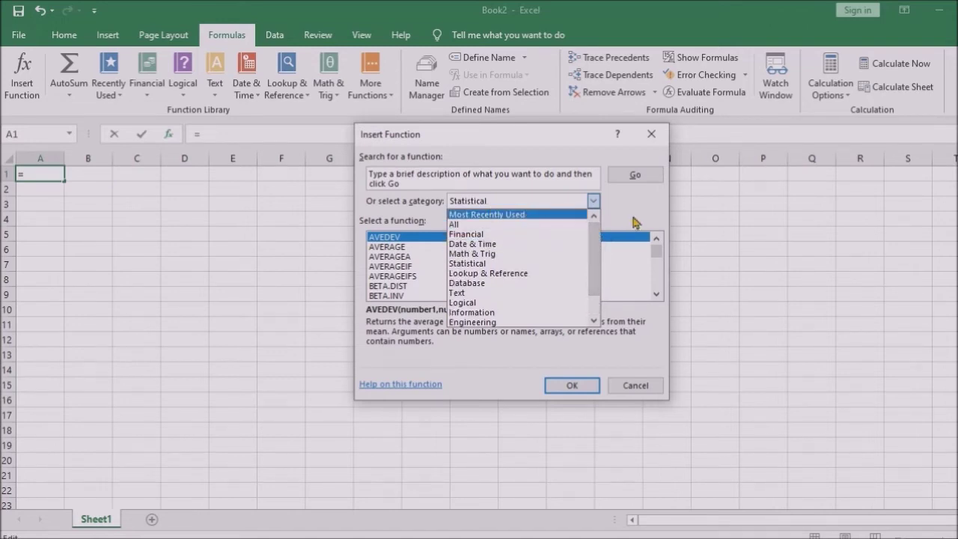
pyautogui.click(491, 264)
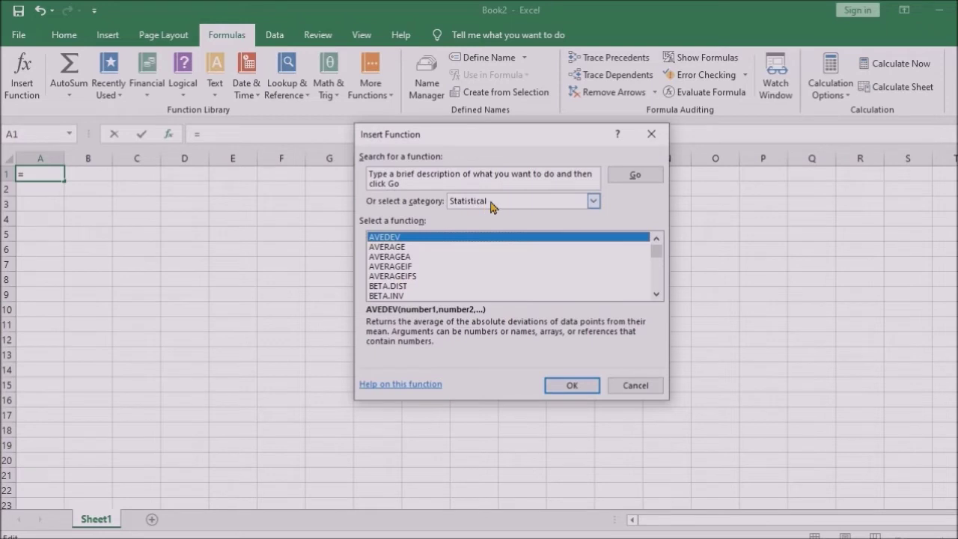
pyautogui.click(591, 203)
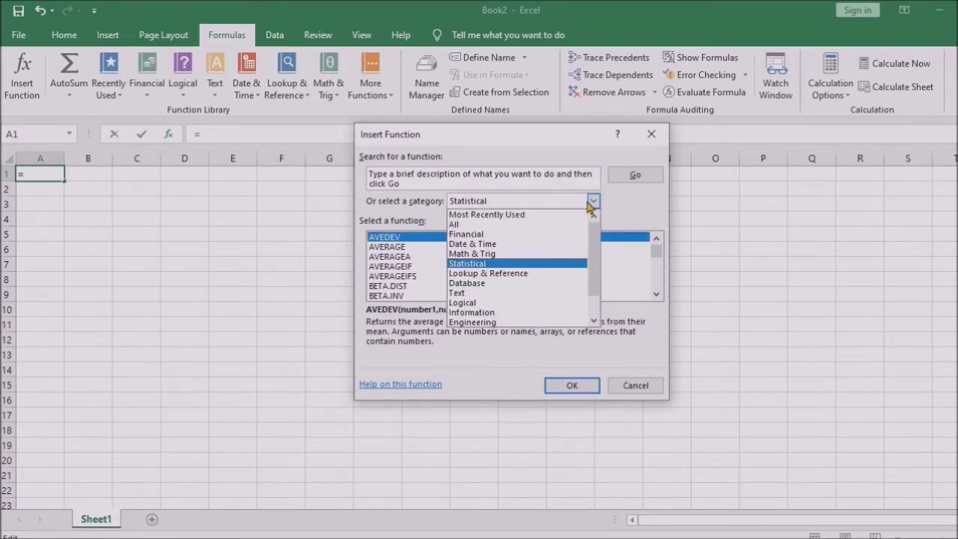
pyautogui.click(524, 292)
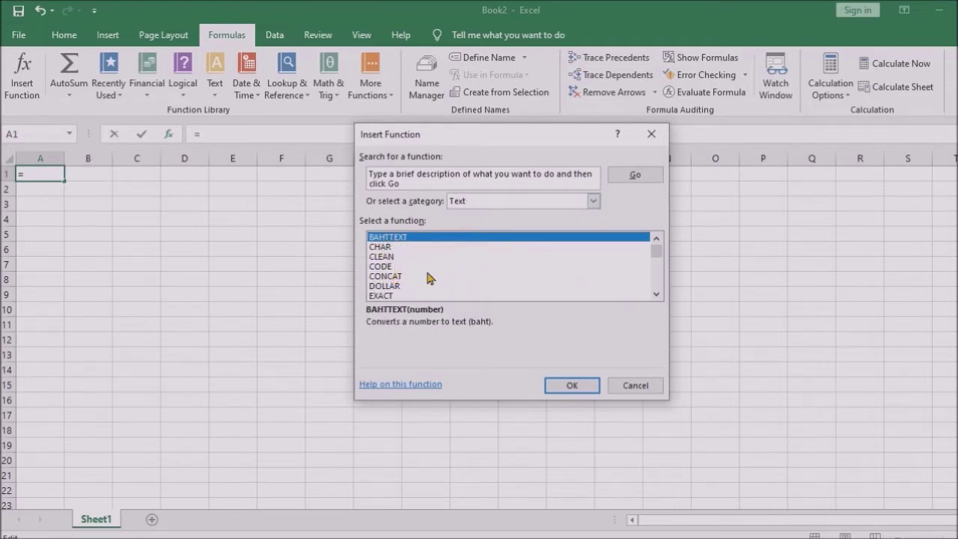
pyautogui.doubleClick(388, 237)
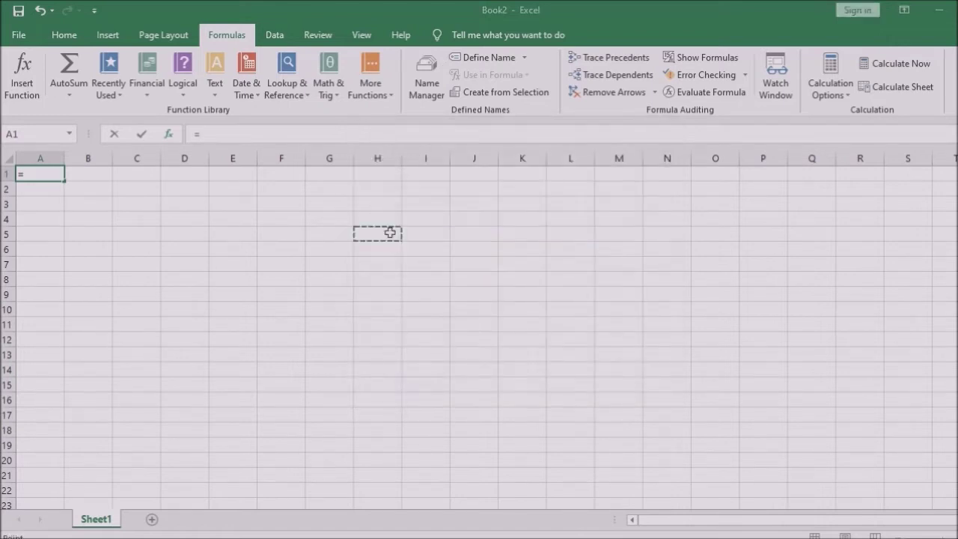
pyautogui.write('H5')
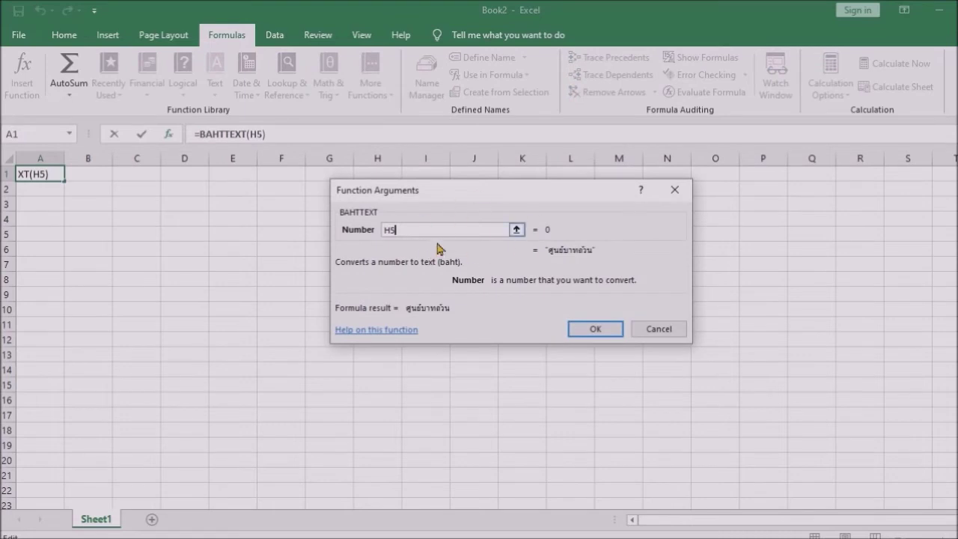
pyautogui.click(676, 190)
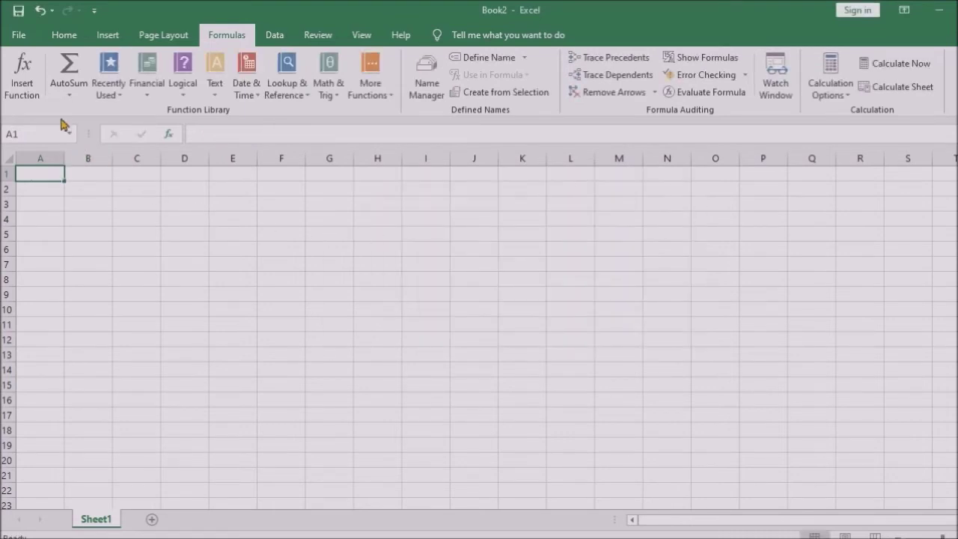
# Read the descriptions of the text functions CHAR, BAHTTEXT and CODE in the Insert Function dialog.
pyautogui.click(27, 89)
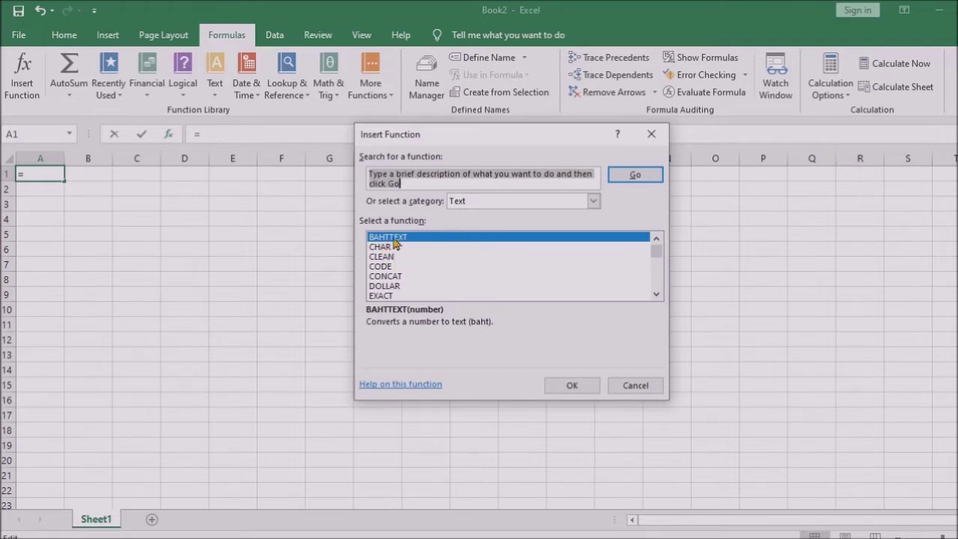
pyautogui.click(385, 248)
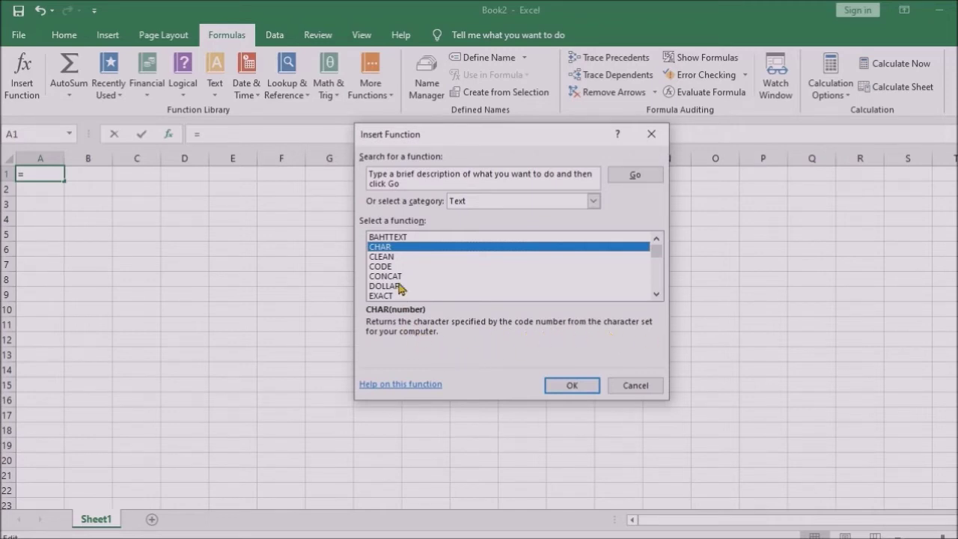
pyautogui.click(398, 239)
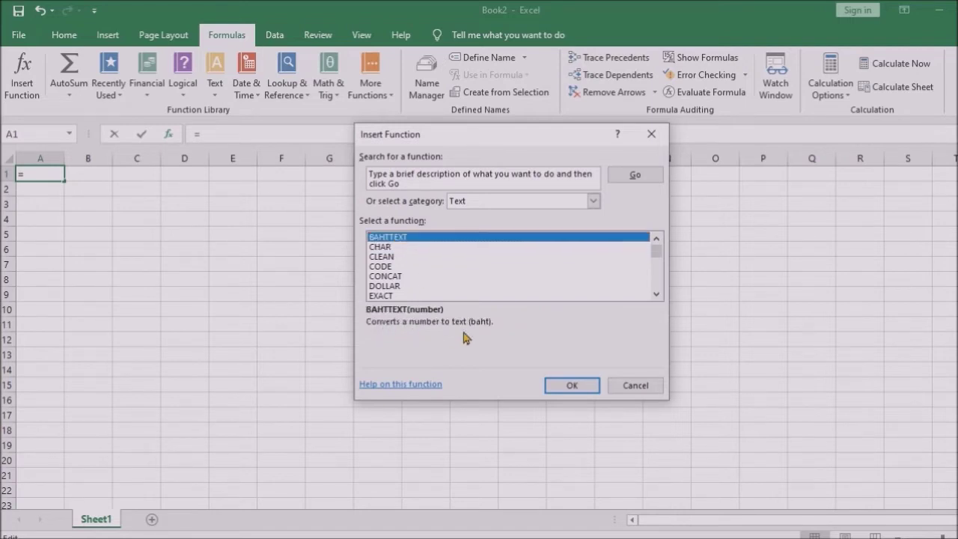
pyautogui.click(388, 268)
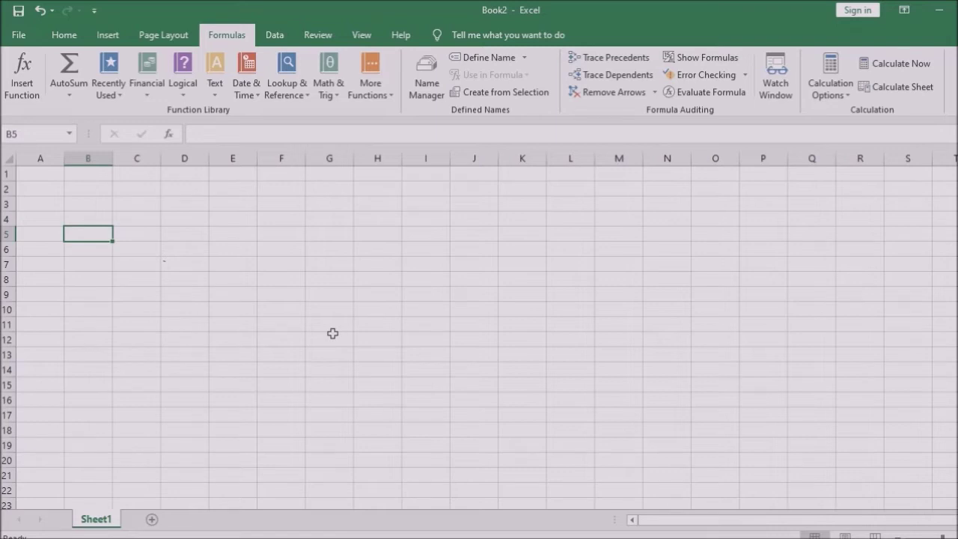
# View the Math & Trig functions in the Insert Function dialog and in the function library for cell B5.
pyautogui.click(27, 86)
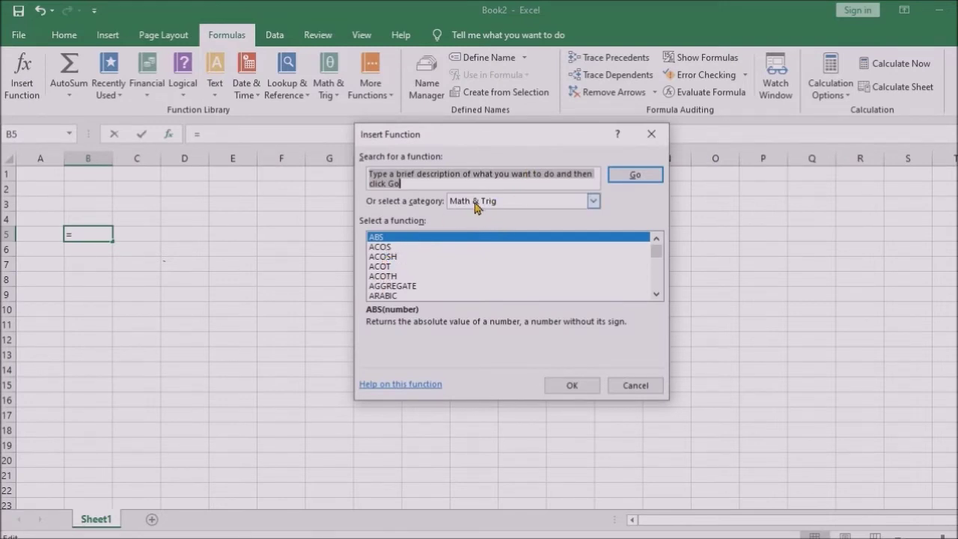
pyautogui.press('Escape')
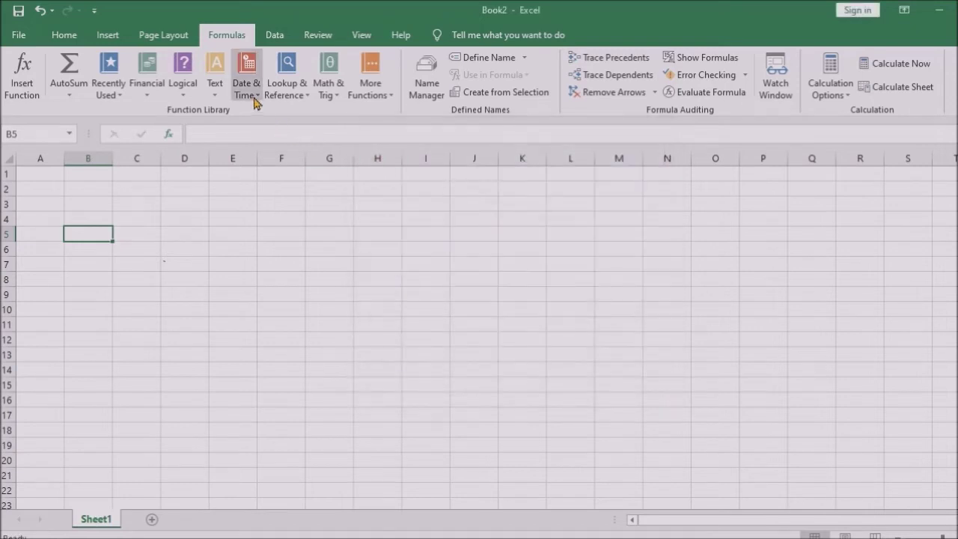
pyautogui.click(334, 98)
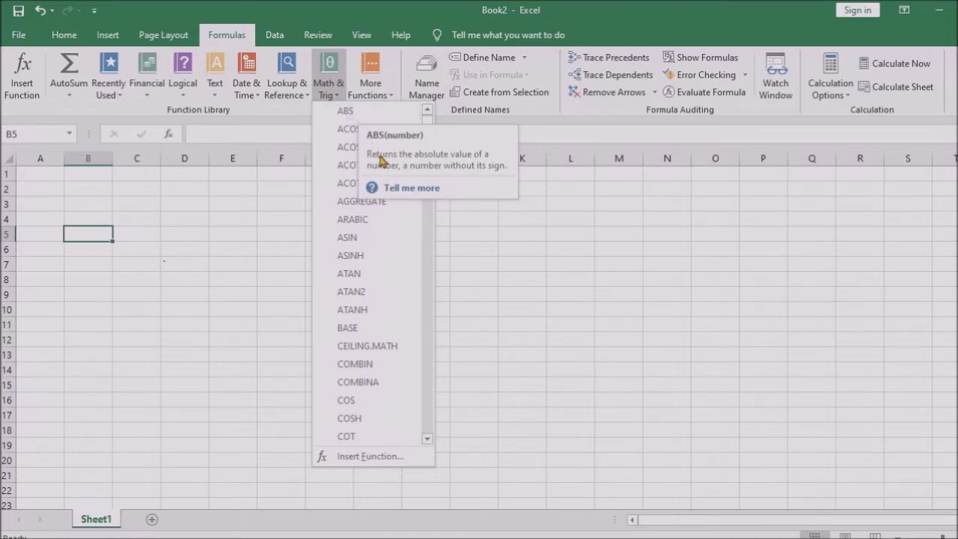
pyautogui.click(482, 177)
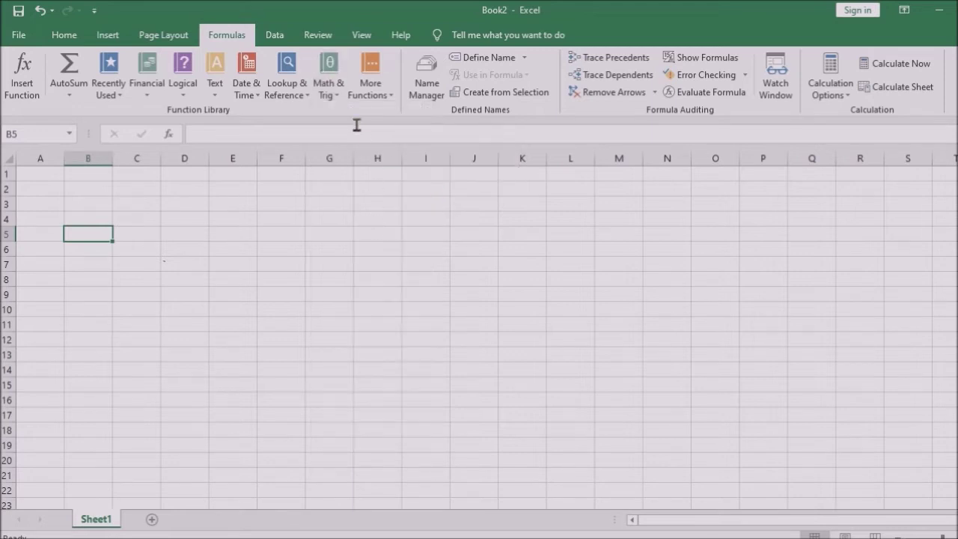
# Insert the Math & Trig function ABS in cell B5 with the number -12.
pyautogui.click(336, 99)
pyautogui.click(348, 113)
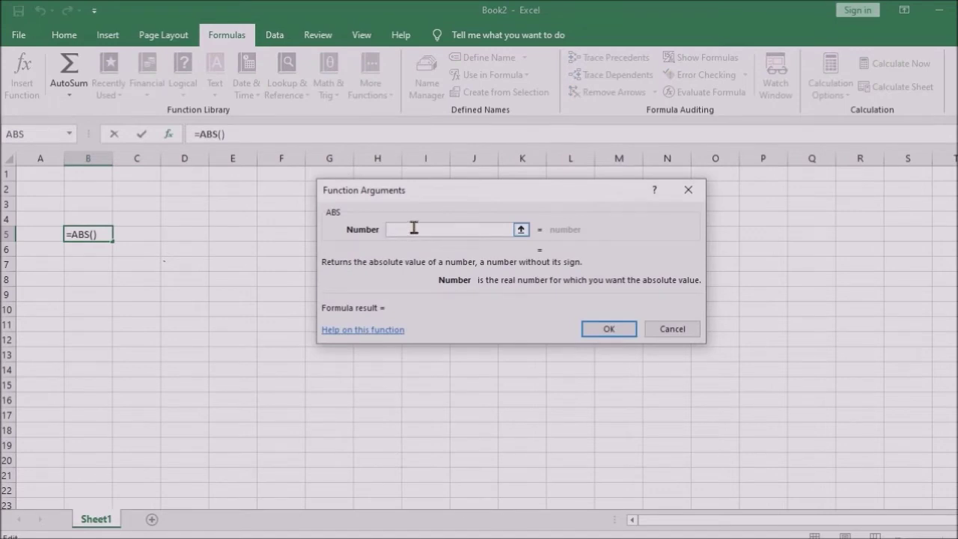
pyautogui.write('-12')
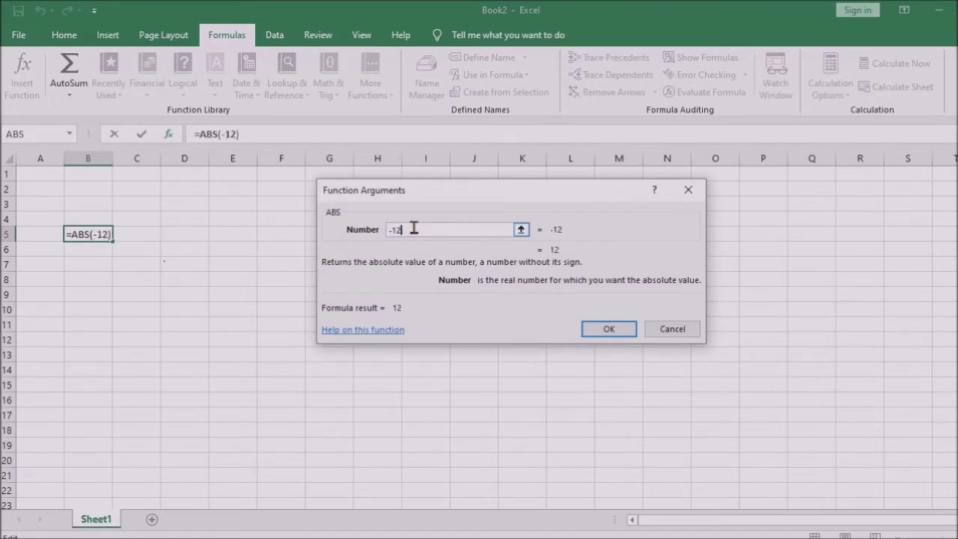
pyautogui.press('Return')
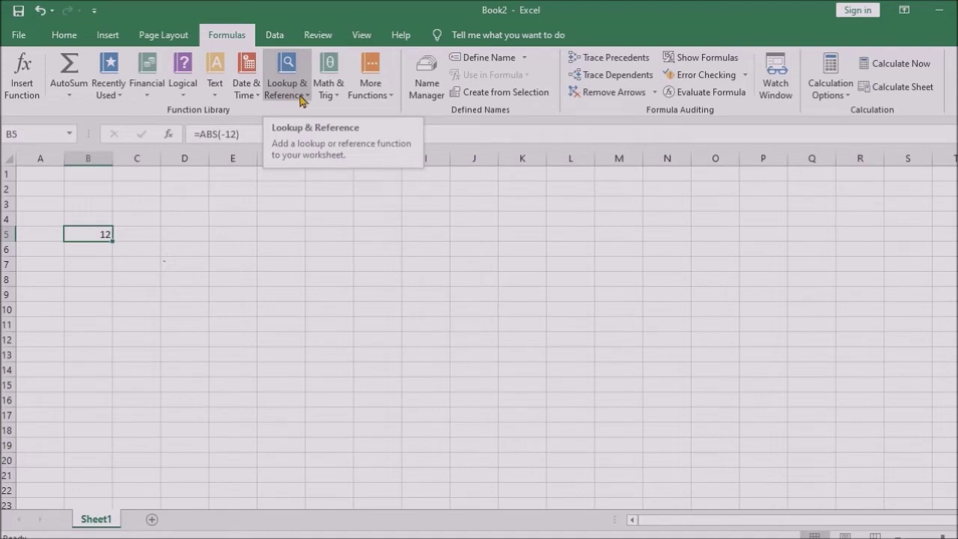
pyautogui.click(94, 289)
# Clear cell B5 and enter the function =abs(-34) directly in cell B4.
pyautogui.click(105, 232)
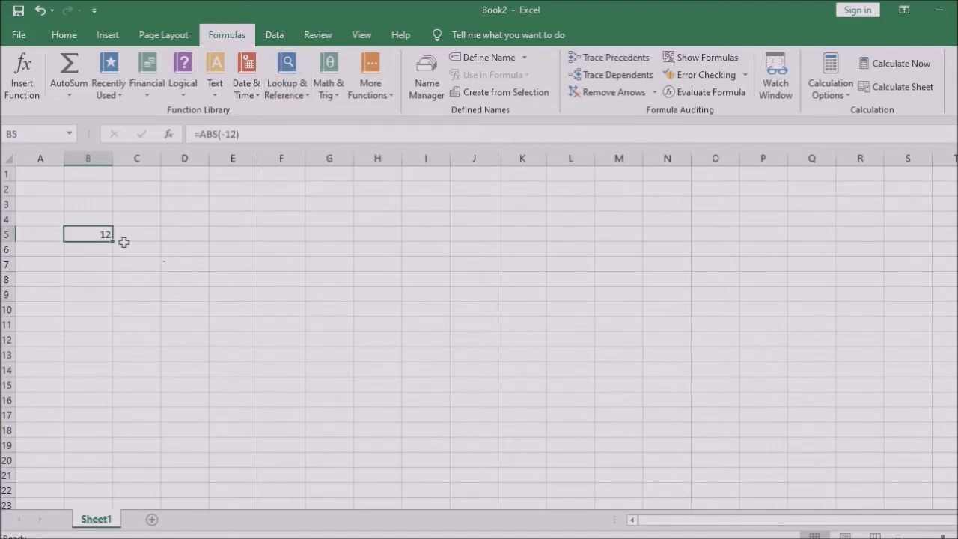
pyautogui.press('Delete')
pyautogui.press('Up')
pyautogui.write('=')
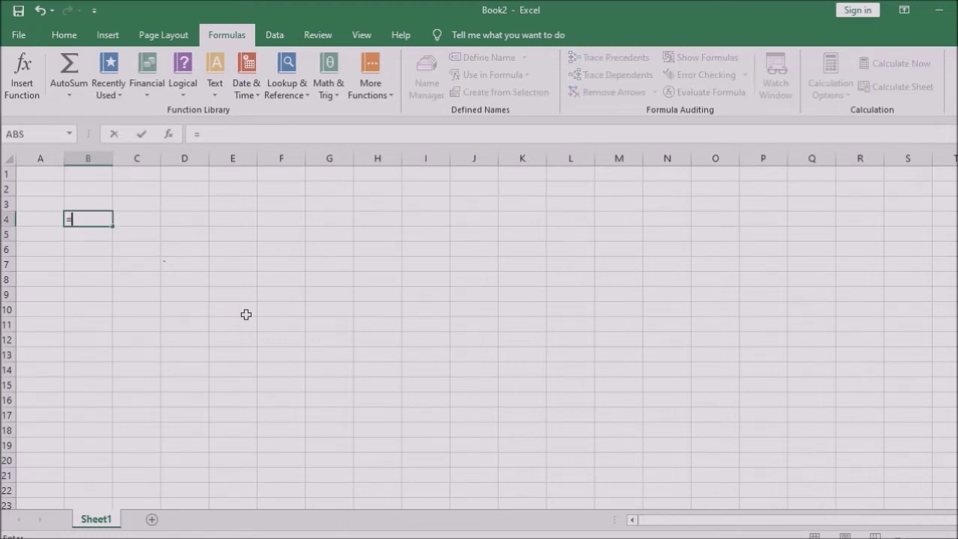
pyautogui.write('abs')
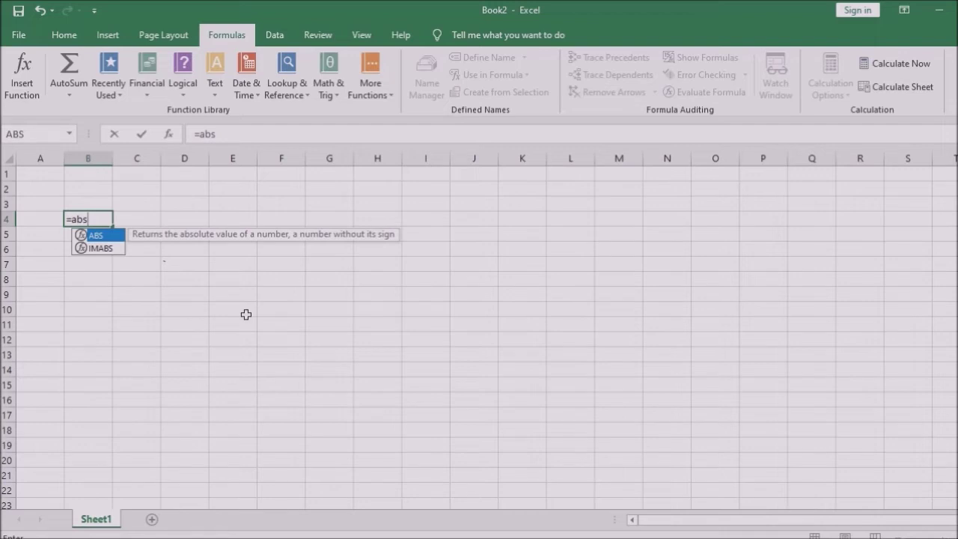
pyautogui.write('(-34')
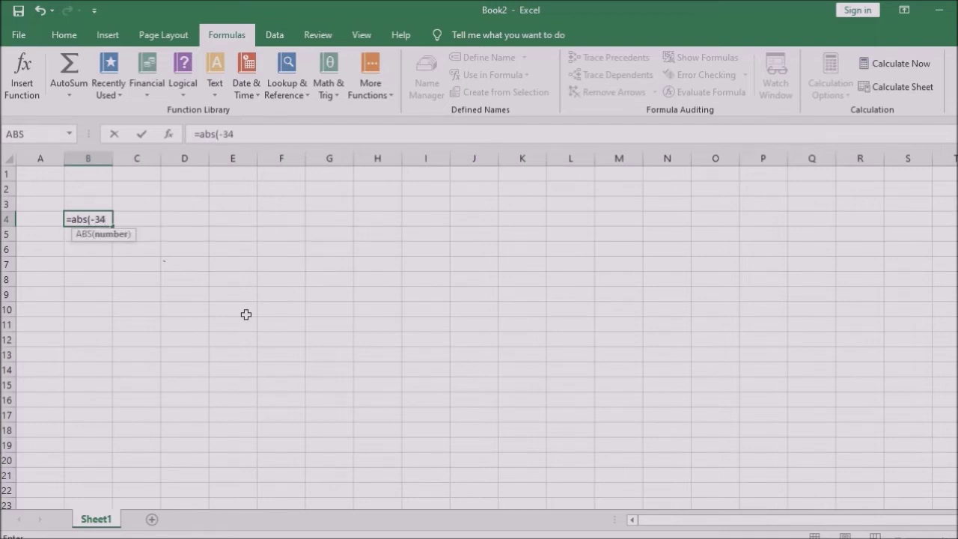
pyautogui.write(')')
pyautogui.press('Return')
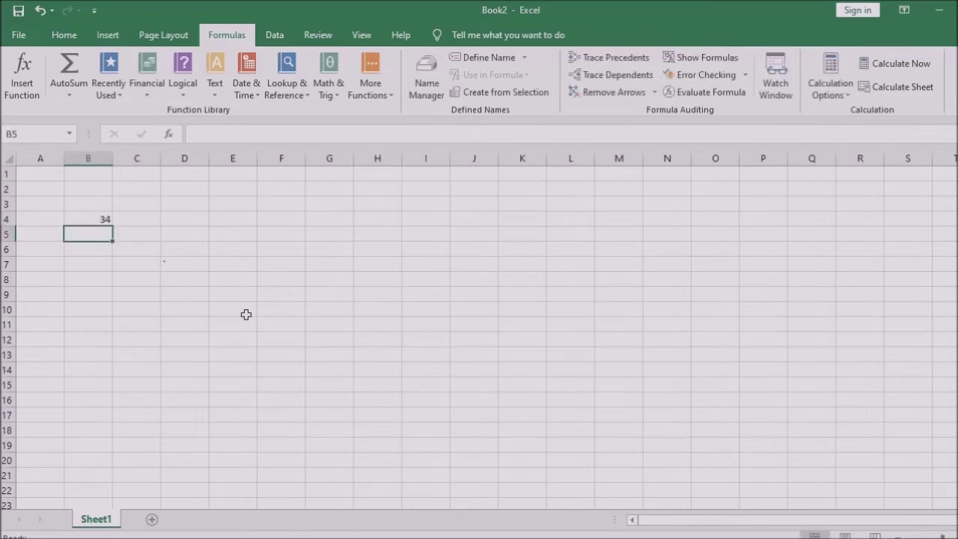
# Check the ABS formula stored in cell B4 against the empty cells below it.
pyautogui.press('Up')
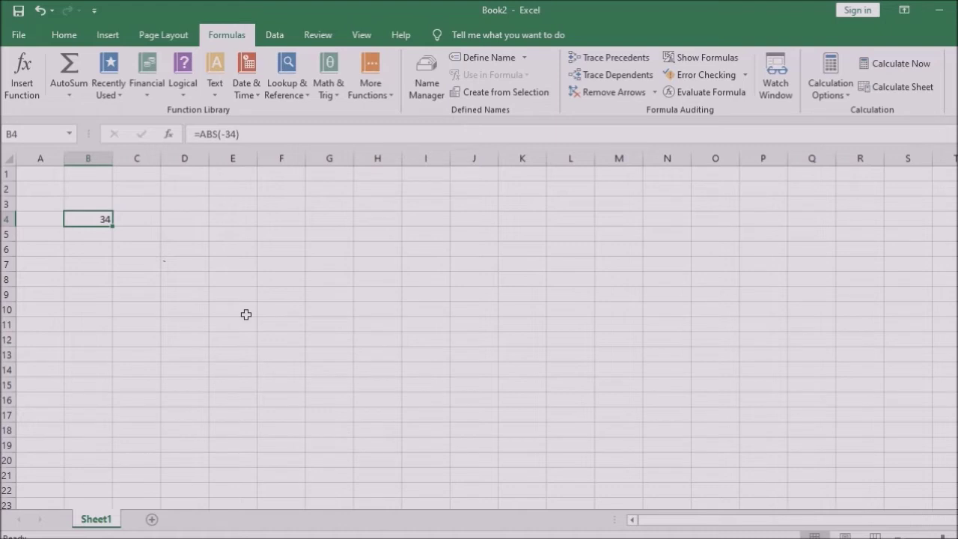
pyautogui.press('Down')
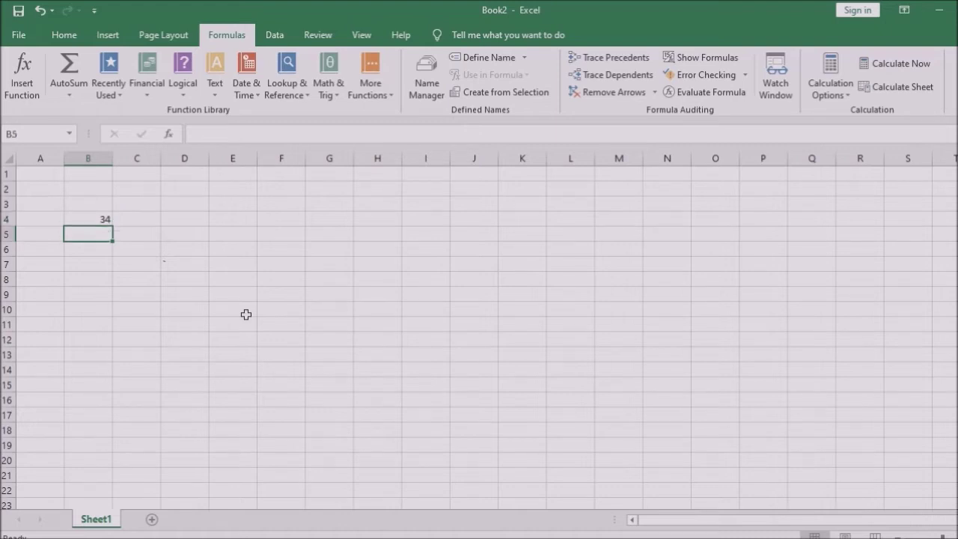
pyautogui.press('Down')
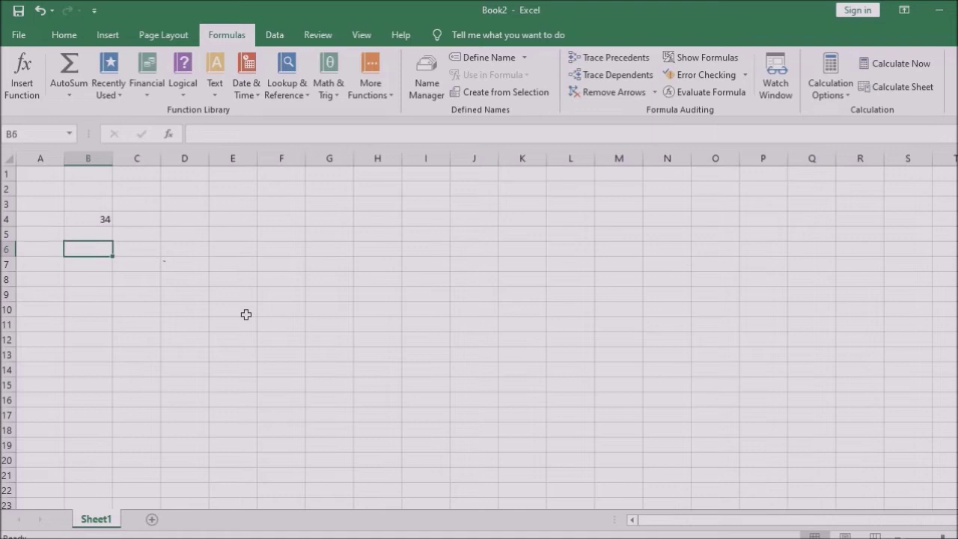
pyautogui.press('Up')
pyautogui.press('Up')
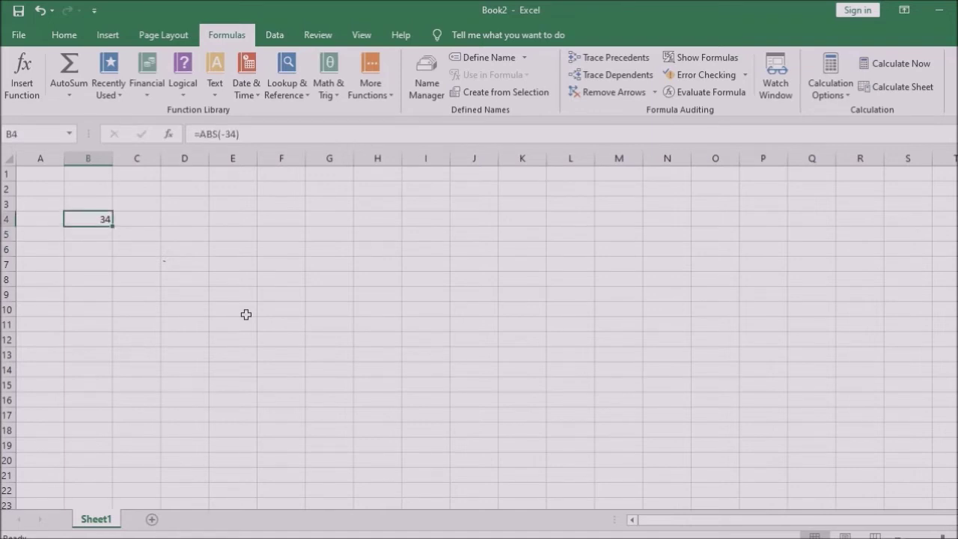
pyautogui.press('Down')
pyautogui.press('Down')
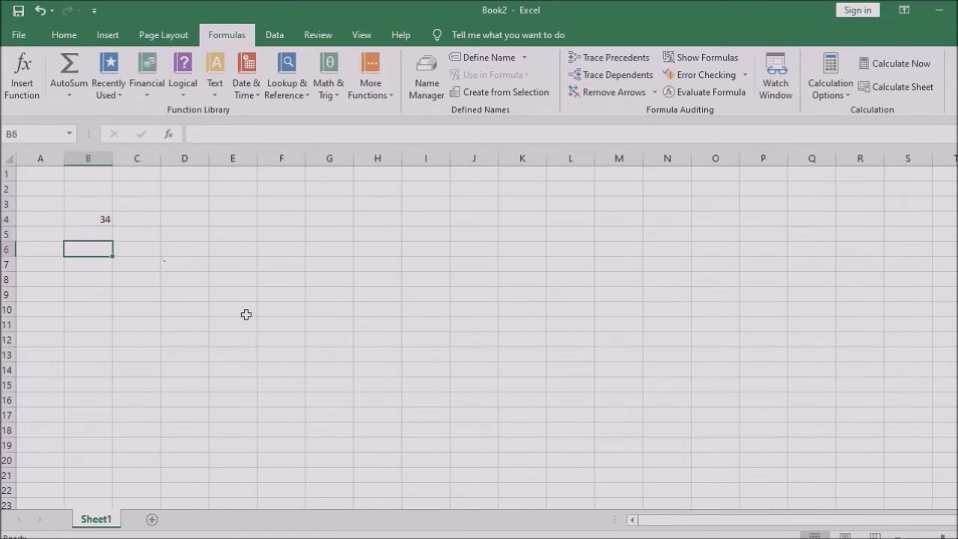
pyautogui.press('Down')
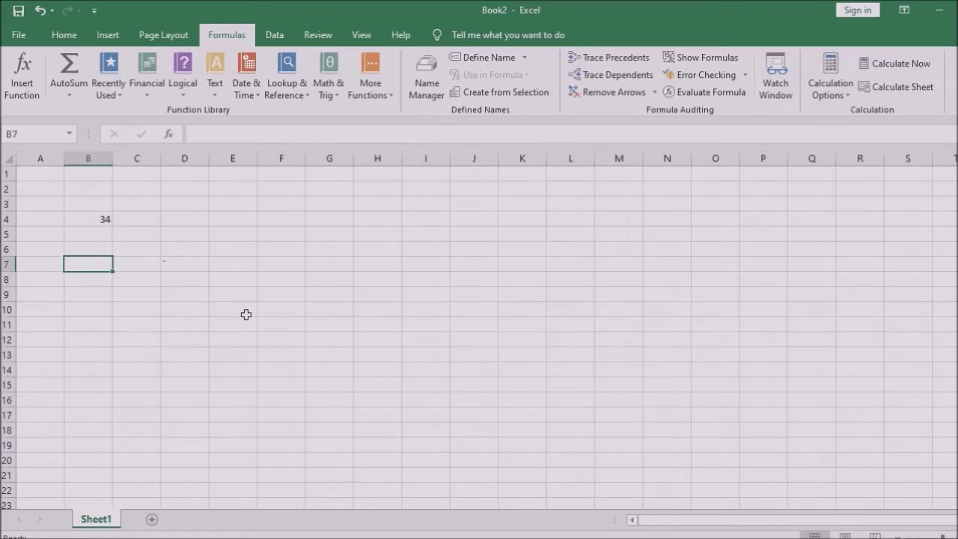
# Enter the function =sign(b4) in cell B7 to return the sign of the number in B4.
pyautogui.write('=sign')
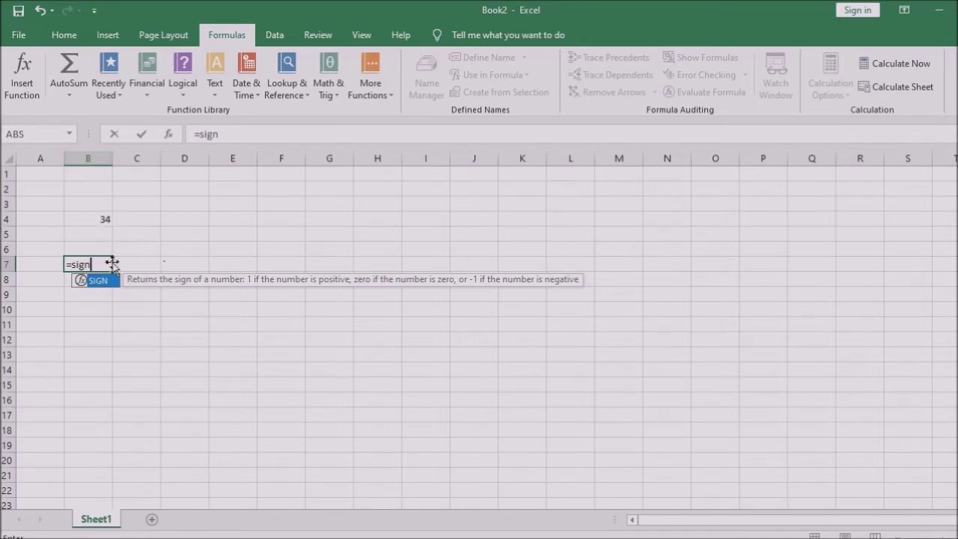
pyautogui.write('(')
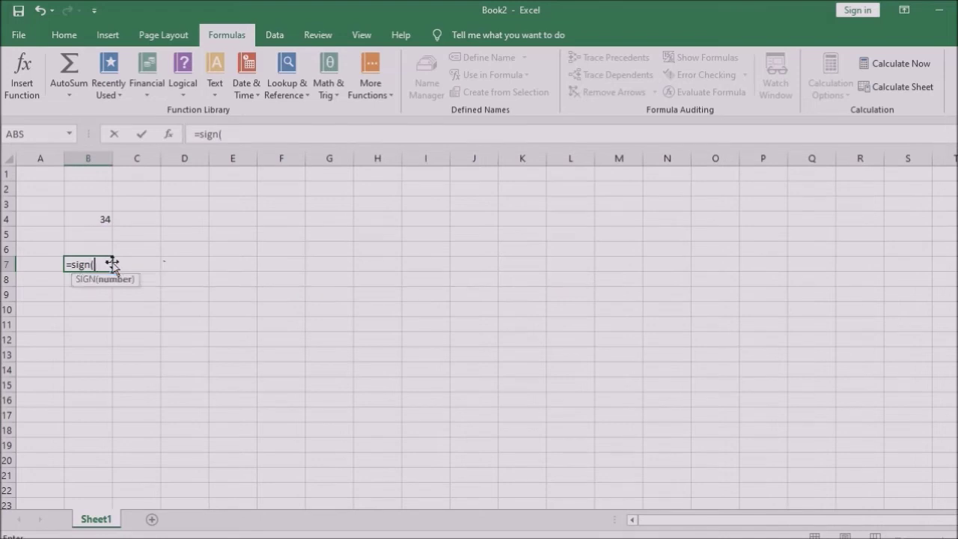
pyautogui.write('b4')
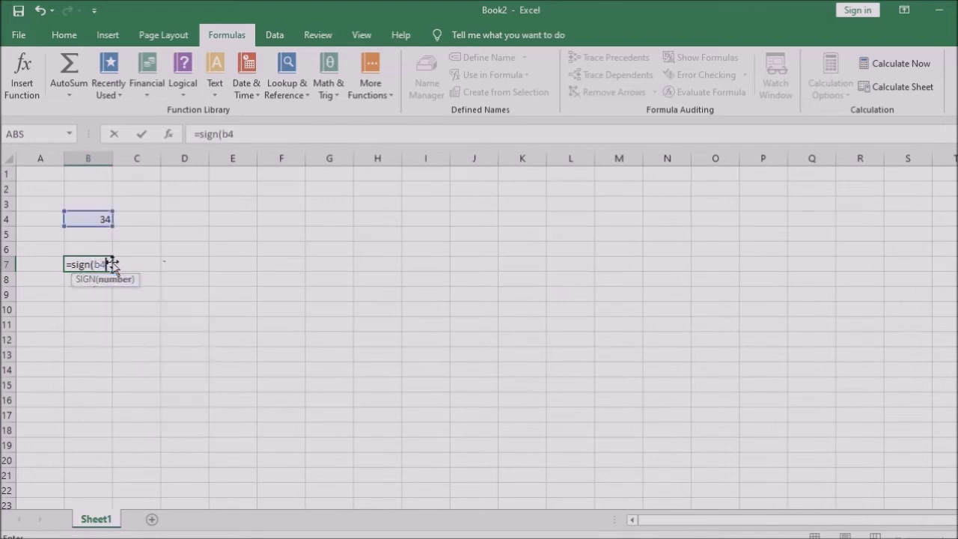
pyautogui.write(')')
pyautogui.press('Return')
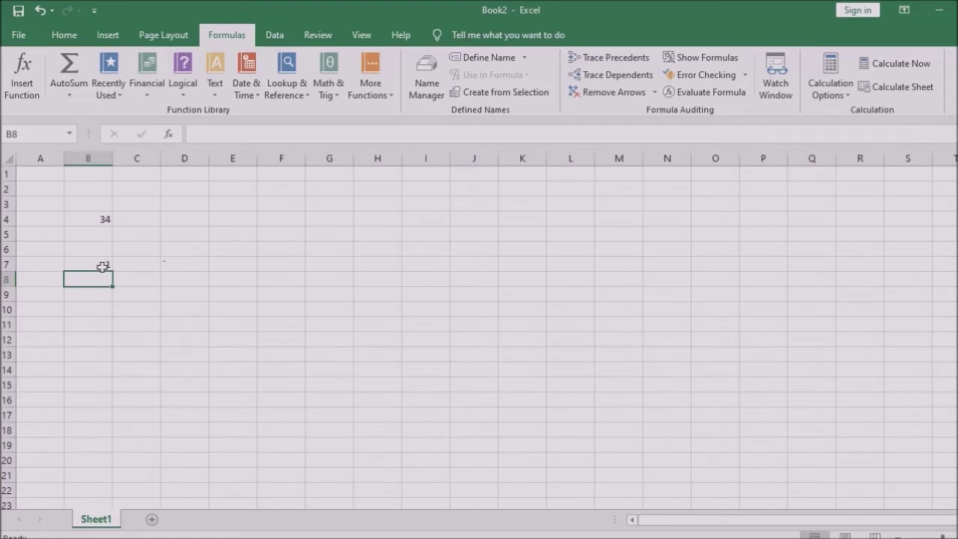
# Replace the ABS formula in cell B4 with the positive number 77 to test the SIGN function.
pyautogui.click(152, 219)
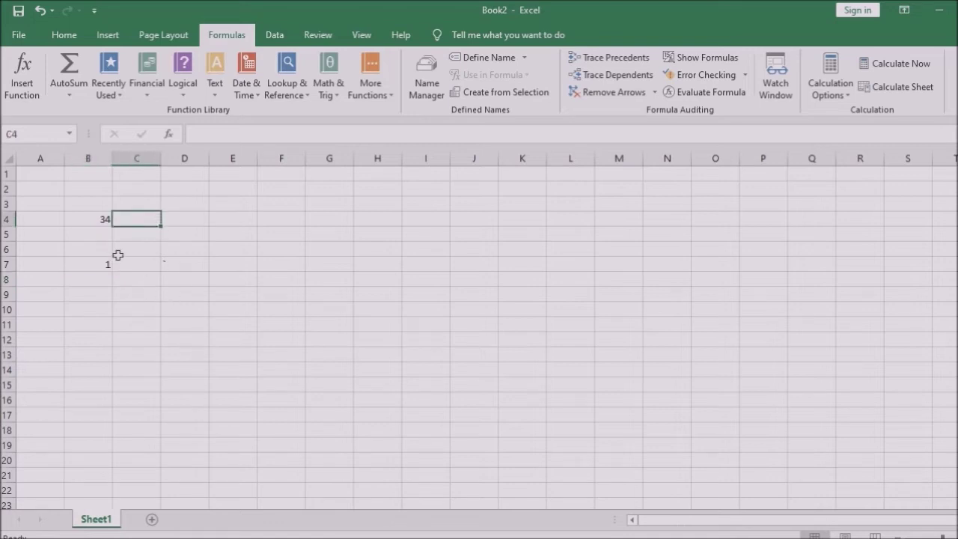
pyautogui.click(96, 219)
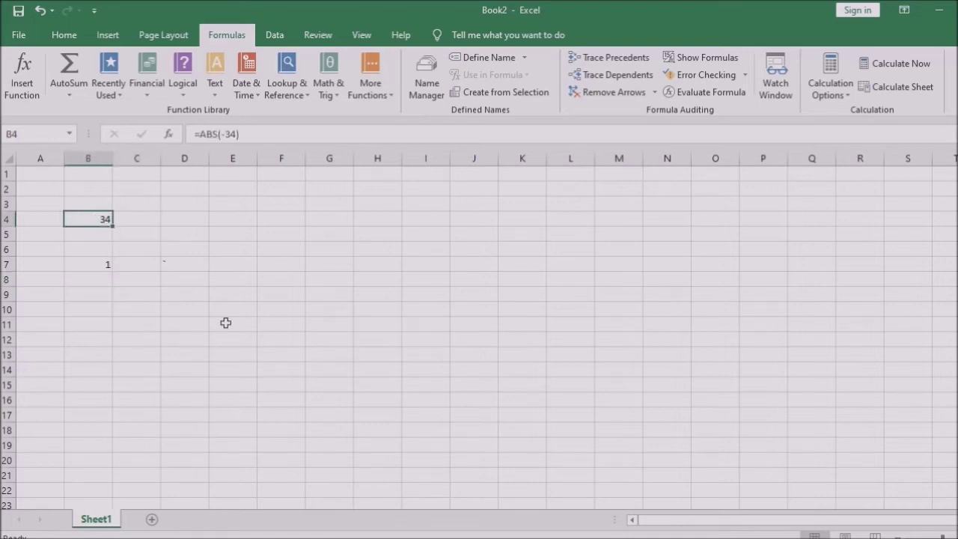
pyautogui.write('77')
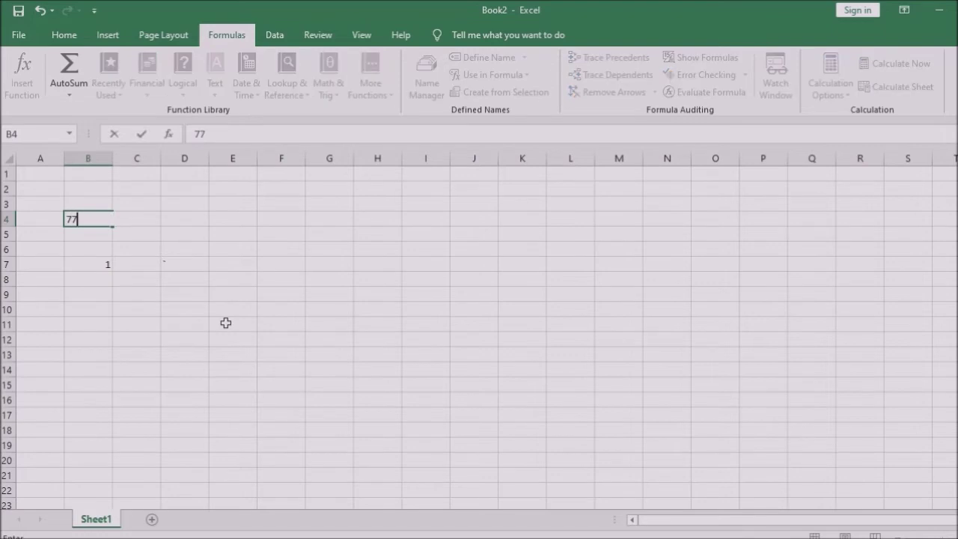
pyautogui.press('Return')
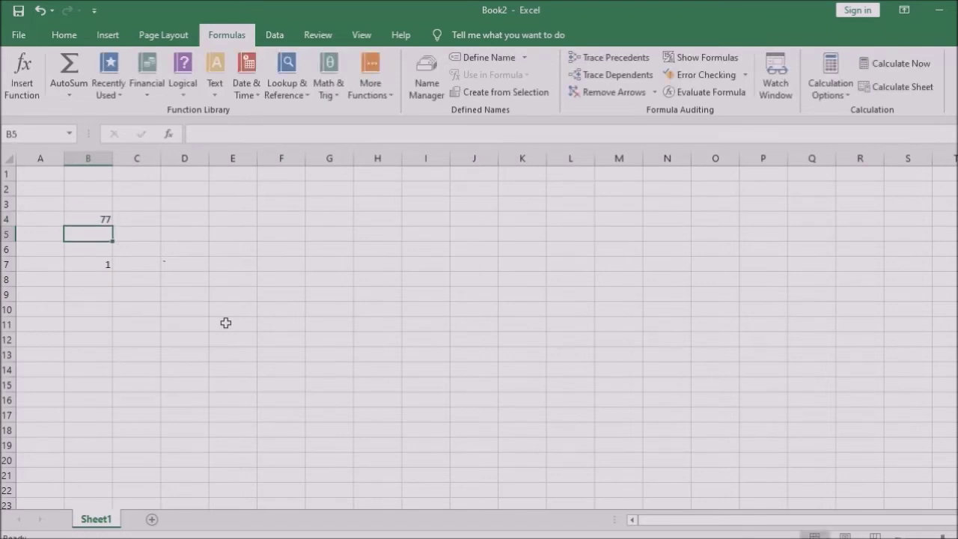
# Compare the number in cell B4 with the SIGN result in cell B7.
pyautogui.press('Up')
pyautogui.press('Up')
pyautogui.press('Down')
pyautogui.press('Down')
pyautogui.press('Down')
pyautogui.press('Down')
pyautogui.press('Up')
pyautogui.press('Up')
pyautogui.press('Up')
pyautogui.press('Up')
pyautogui.press('Down')
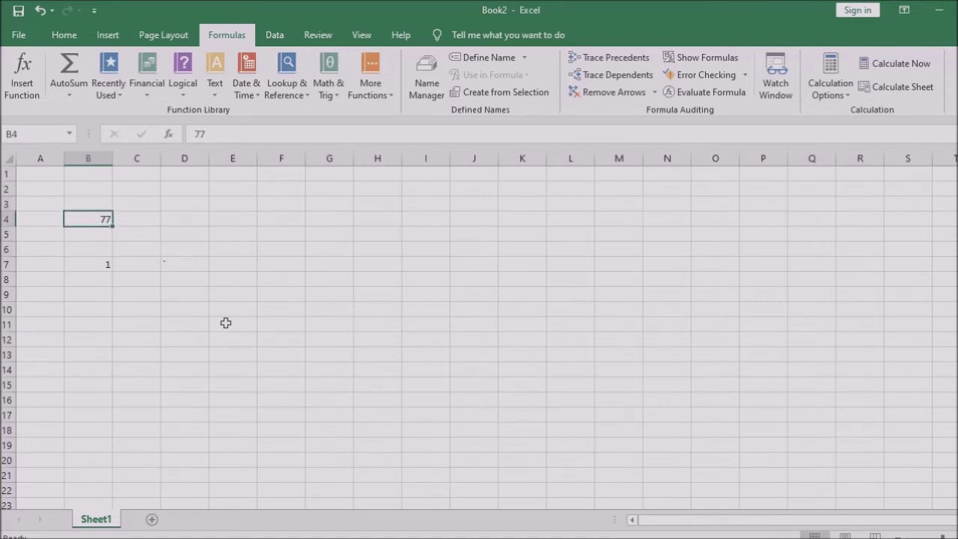
# Set cell B4 to the negative number -66 to test the SIGN function.
pyautogui.write('-')
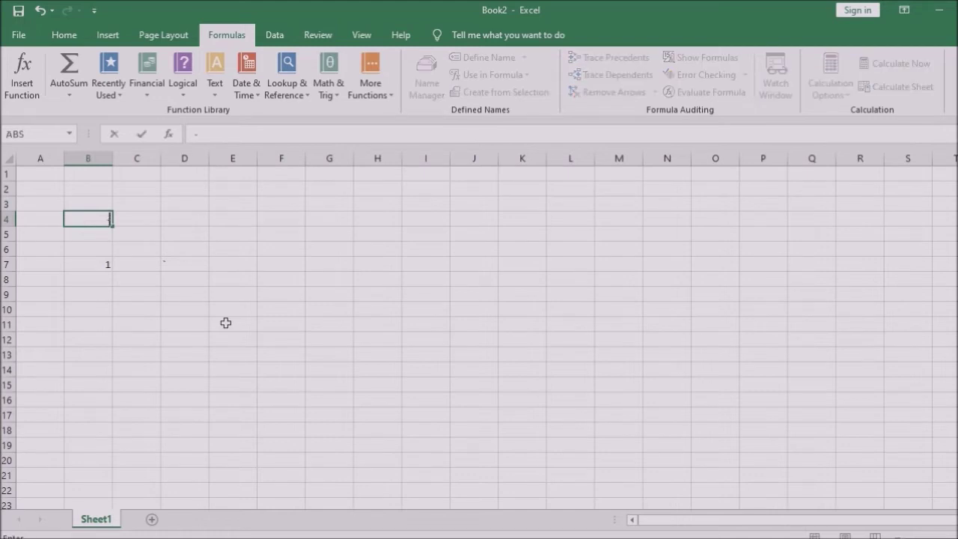
pyautogui.write('66')
pyautogui.press('Return')
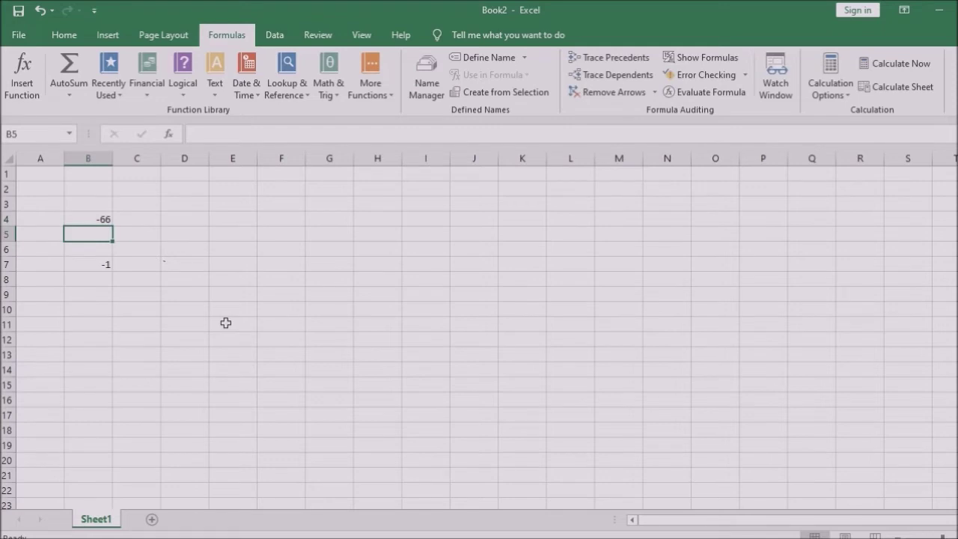
# Set cell B4 to 0 and check the SIGN result in cell B7.
pyautogui.press('Up')
pyautogui.write('0')
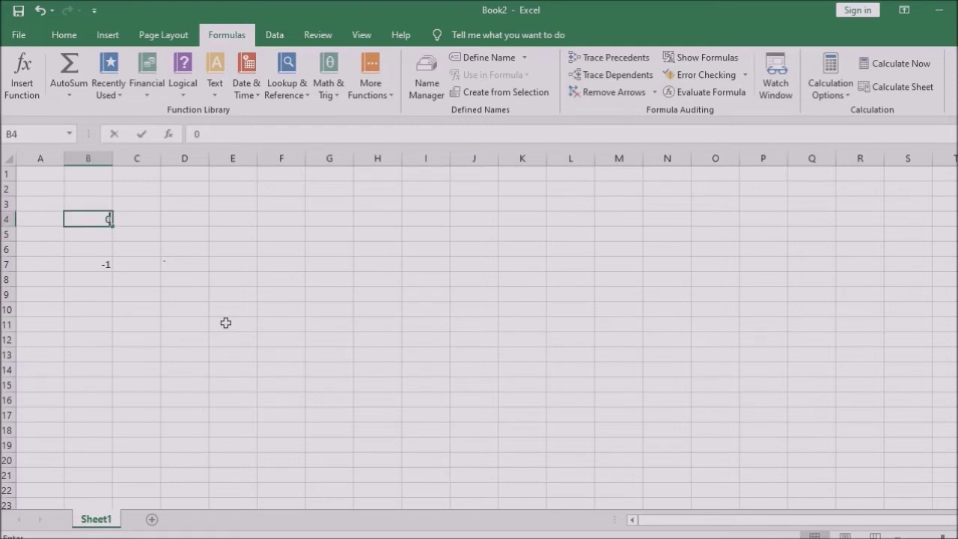
pyautogui.press('Return')
pyautogui.press('Up')
pyautogui.press('Down')
pyautogui.press('Down')
pyautogui.press('Down')
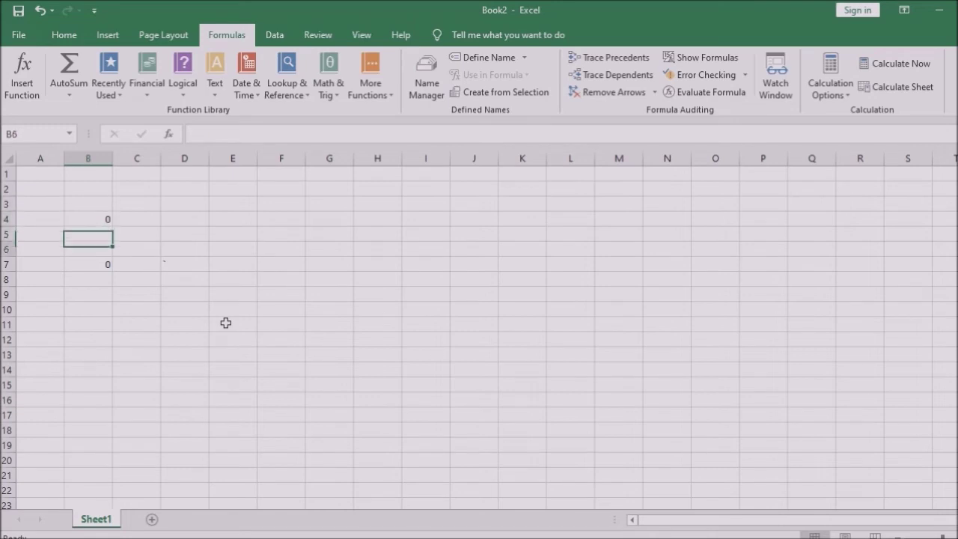
# Set cell B4 to +78 to test the SIGN function with an explicitly signed positive number.
pyautogui.press('Up')
pyautogui.press('Up')
pyautogui.press('Up')
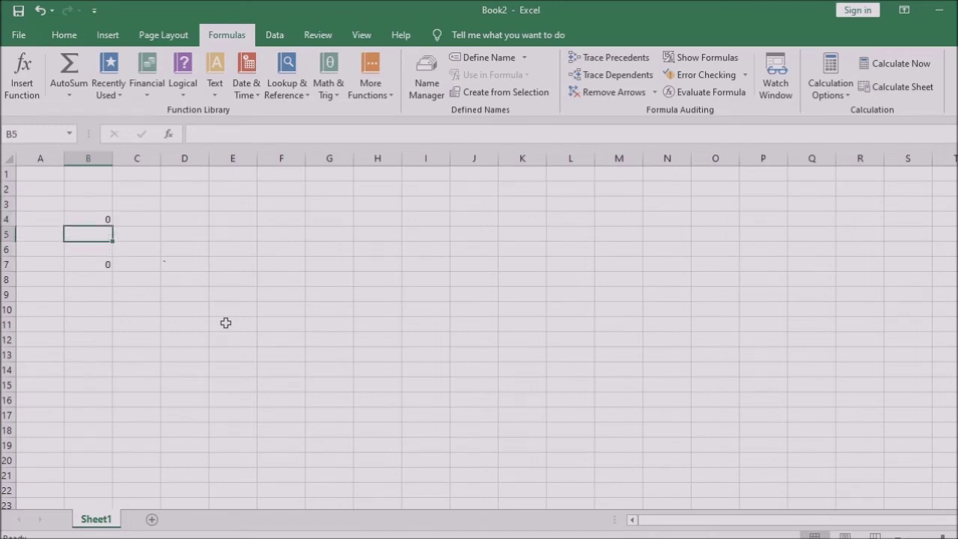
pyautogui.write('=')
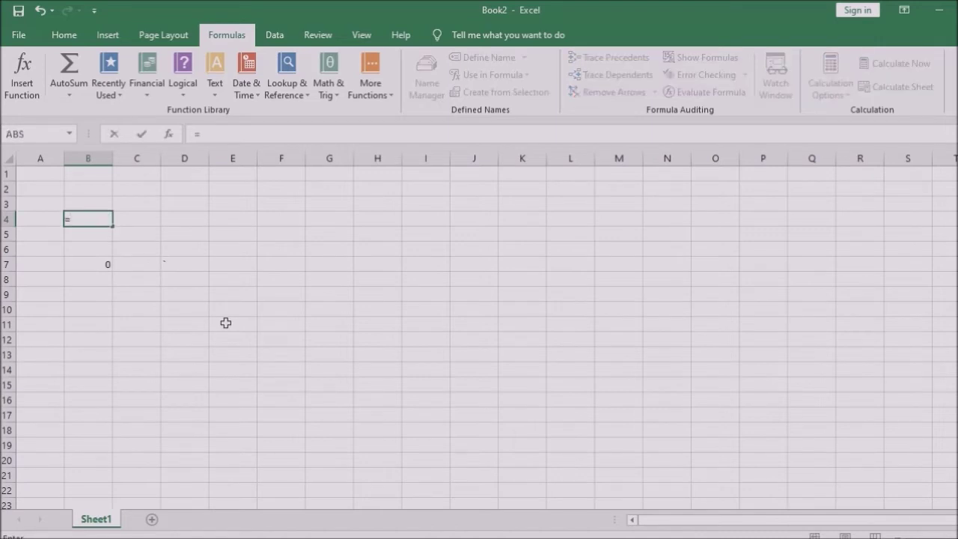
pyautogui.press('Num_Lock')
pyautogui.press('Num_Lock')
pyautogui.press('BackSpace')
pyautogui.write('+78')
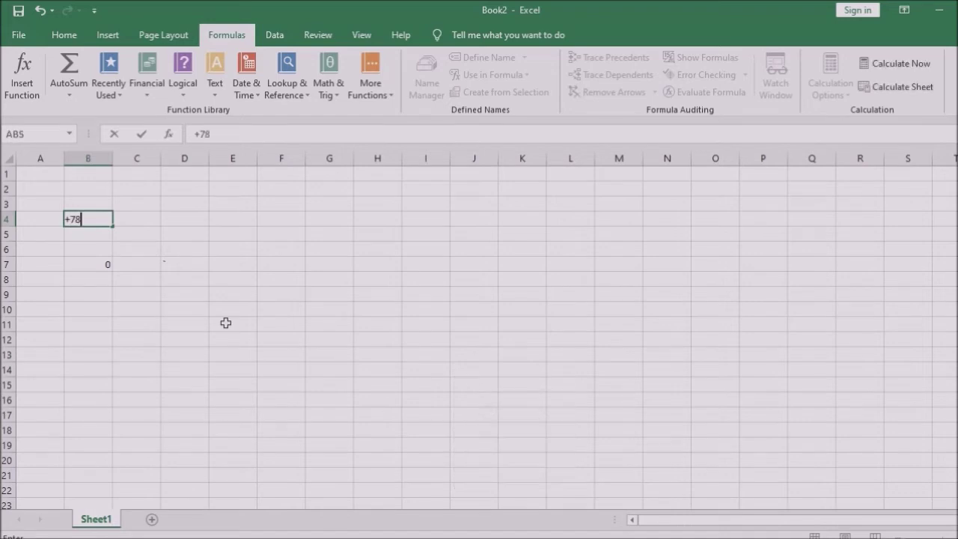
pyautogui.press('Return')
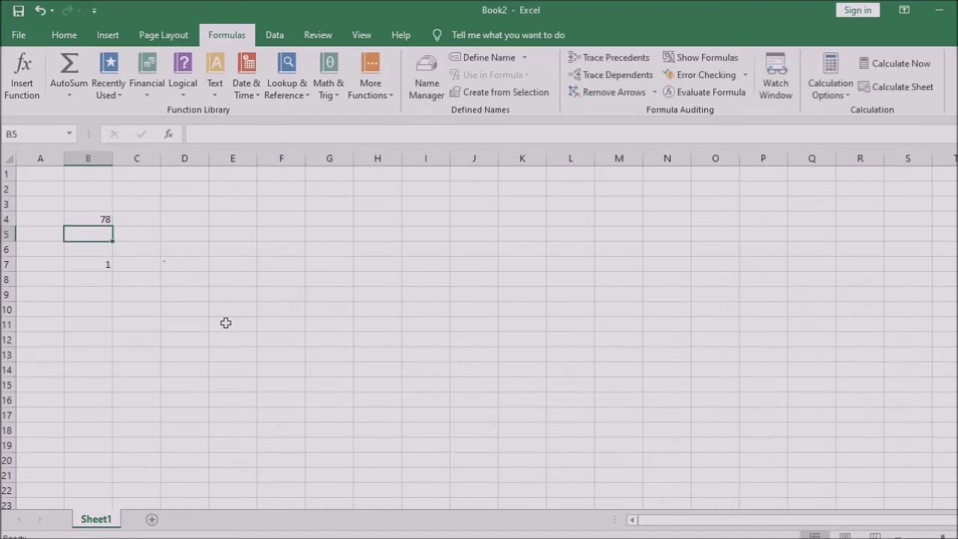
# Set cell B4 to 88 to test the SIGN function with an unsigned positive number.
pyautogui.press('Right')
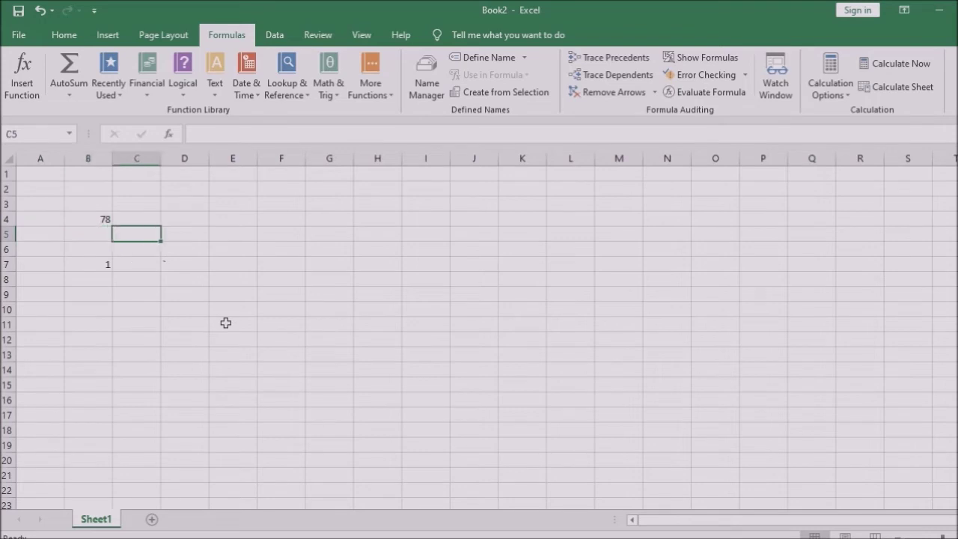
pyautogui.press('Up')
pyautogui.press('Left')
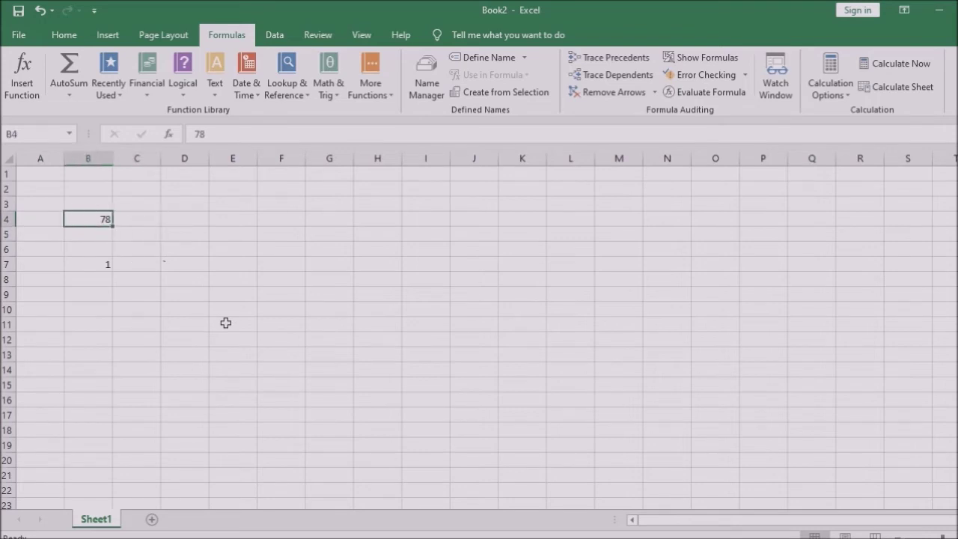
pyautogui.write('88')
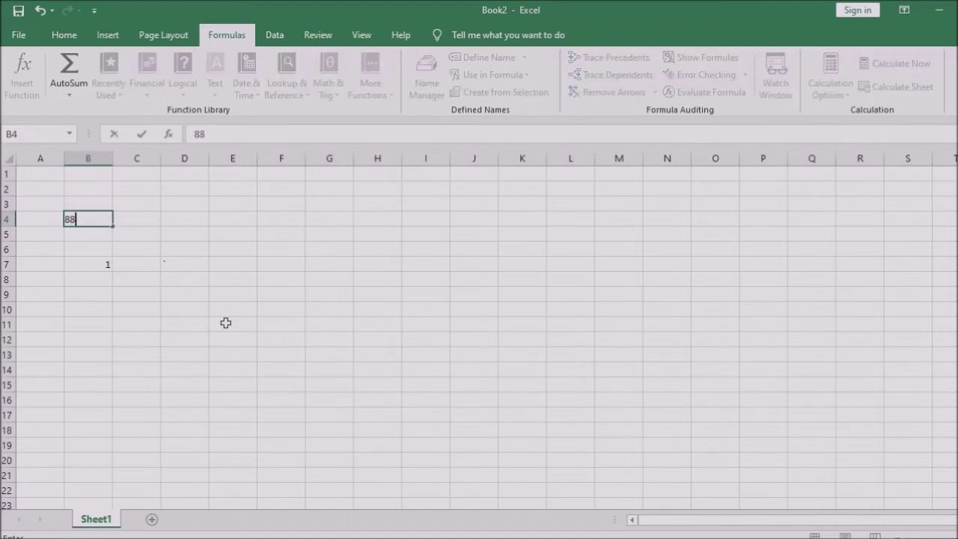
pyautogui.press('Return')
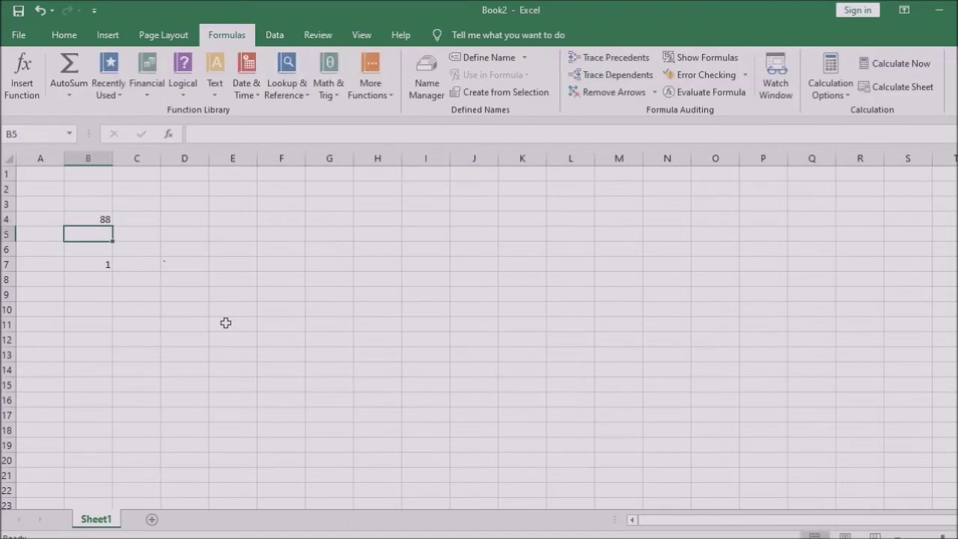
# Set cell B4 to -67 so that SIGN evaluates a negative number again.
pyautogui.press('Up')
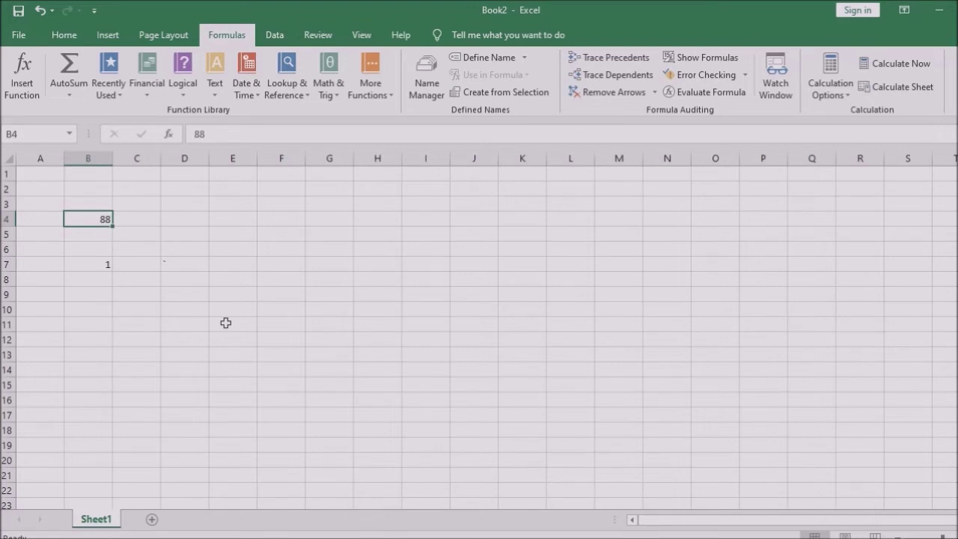
pyautogui.write('-6')
pyautogui.write('7')
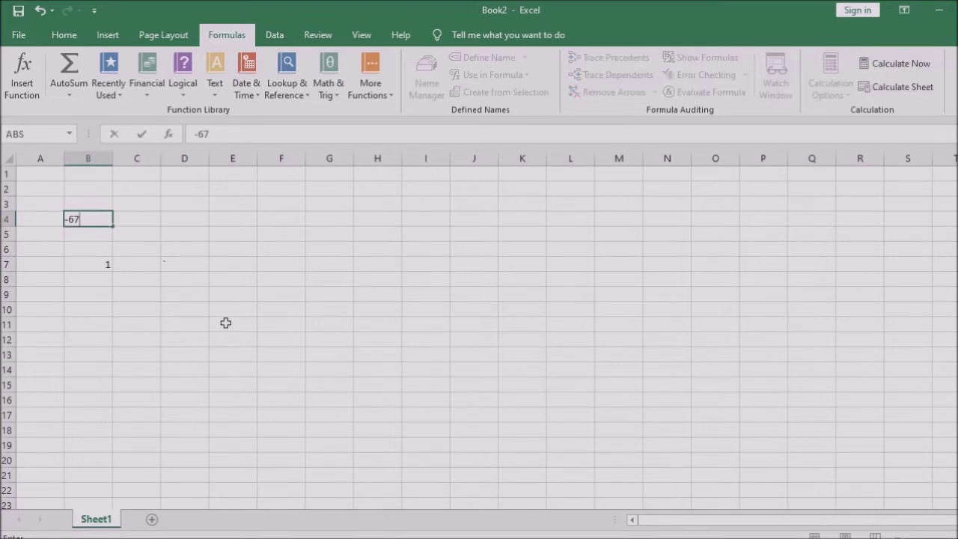
pyautogui.press('Return')
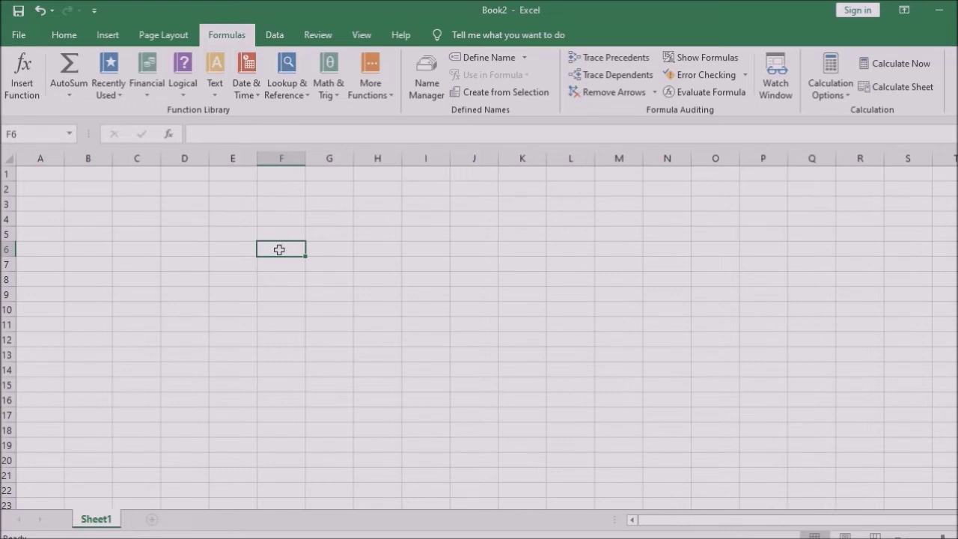
# Enter the numbers 12, 23 and 44 in cells E4, F4 and G4 of the empty sheet.
pyautogui.click(225, 218)
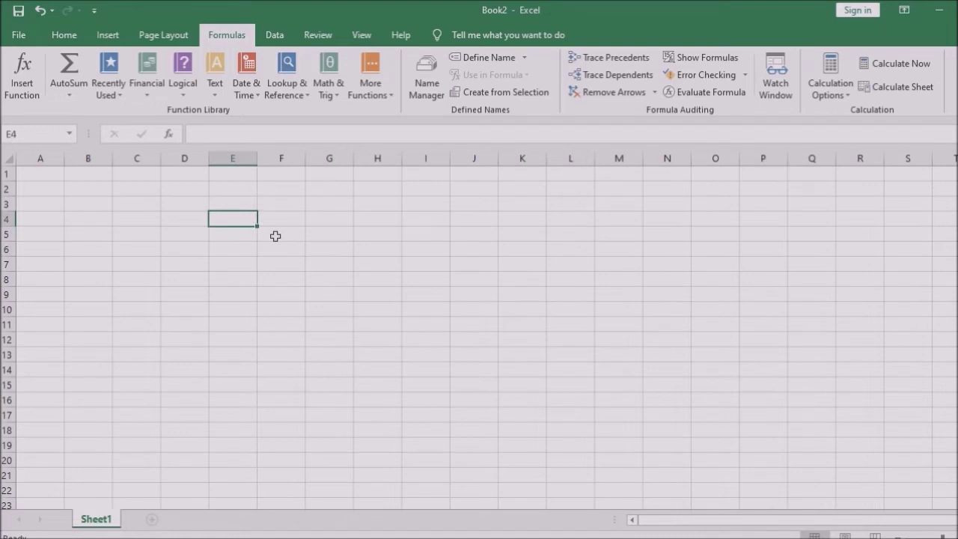
pyautogui.write('12')
pyautogui.click(297, 217)
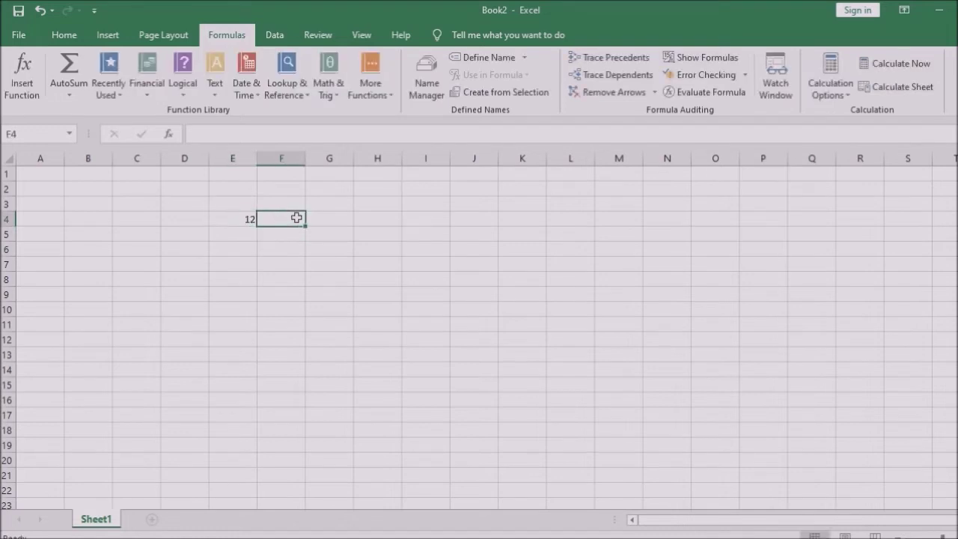
pyautogui.write('23')
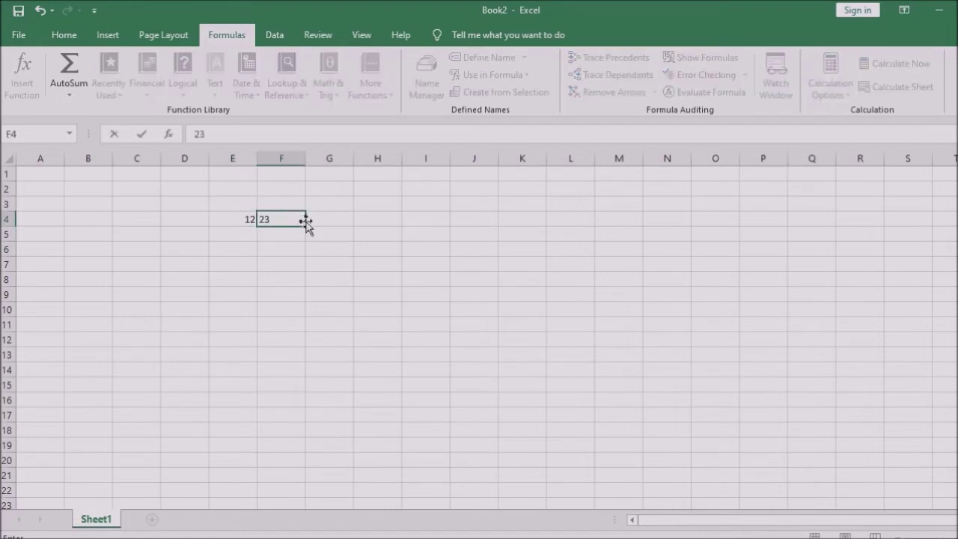
pyautogui.write('\\')
pyautogui.press('BackSpace')
pyautogui.click(320, 217)
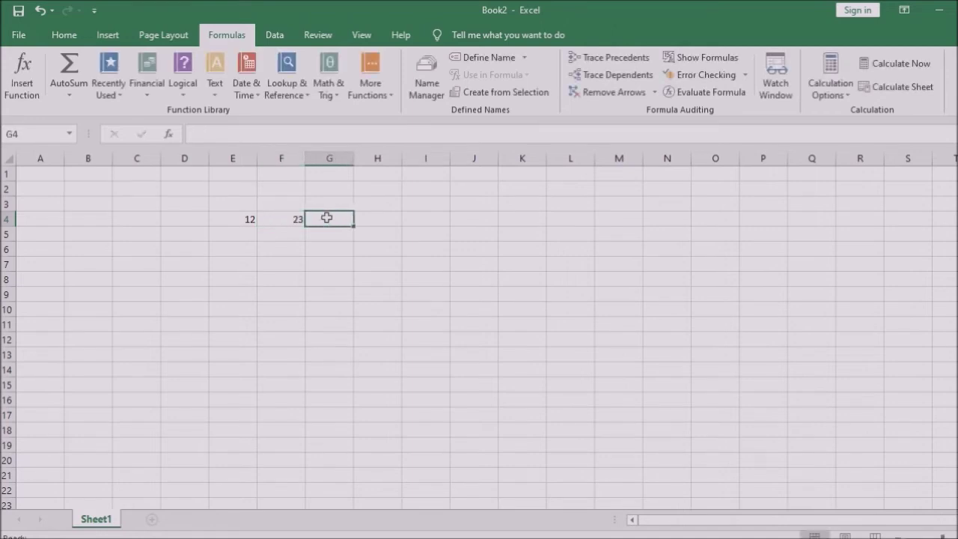
pyautogui.write('44')
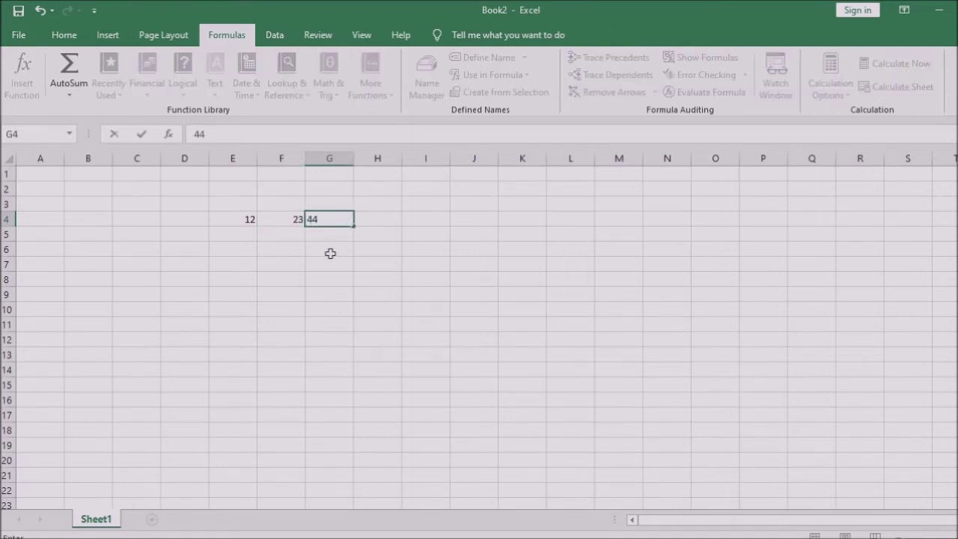
pyautogui.click(332, 252)
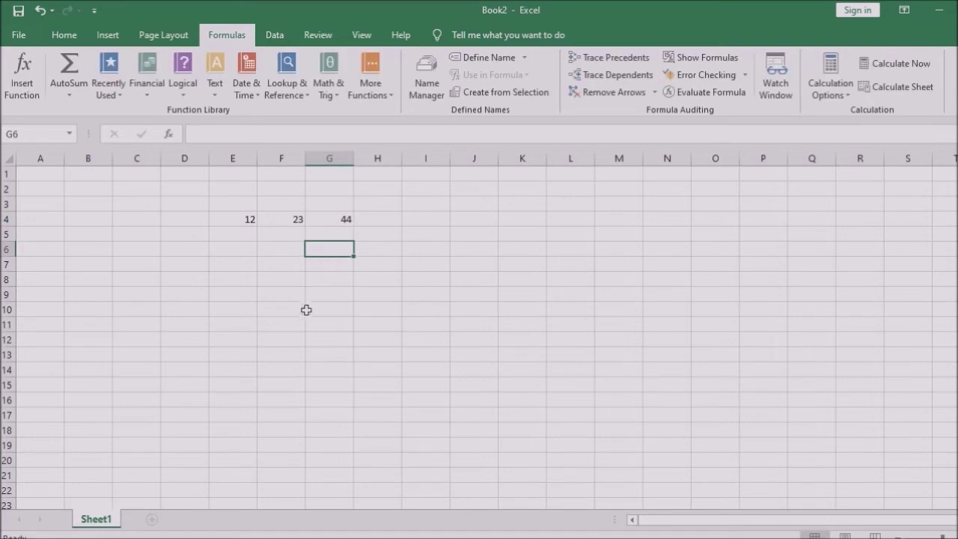
# Enter the formula =GCD(E4,F4,G4) in cell F8 to calculate the greatest common divisor of the three numbers in row 4.
pyautogui.click(240, 222)
pyautogui.click(283, 220)
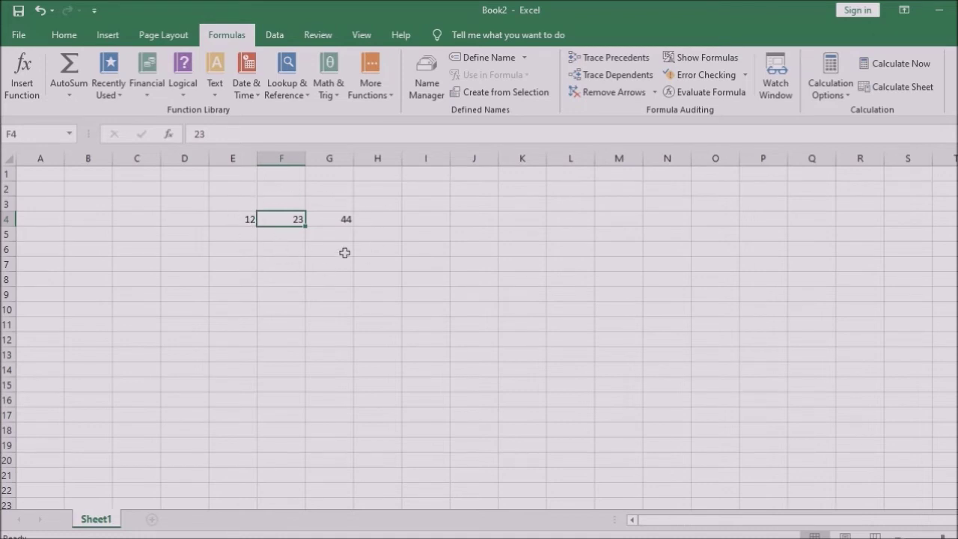
pyautogui.click(276, 279)
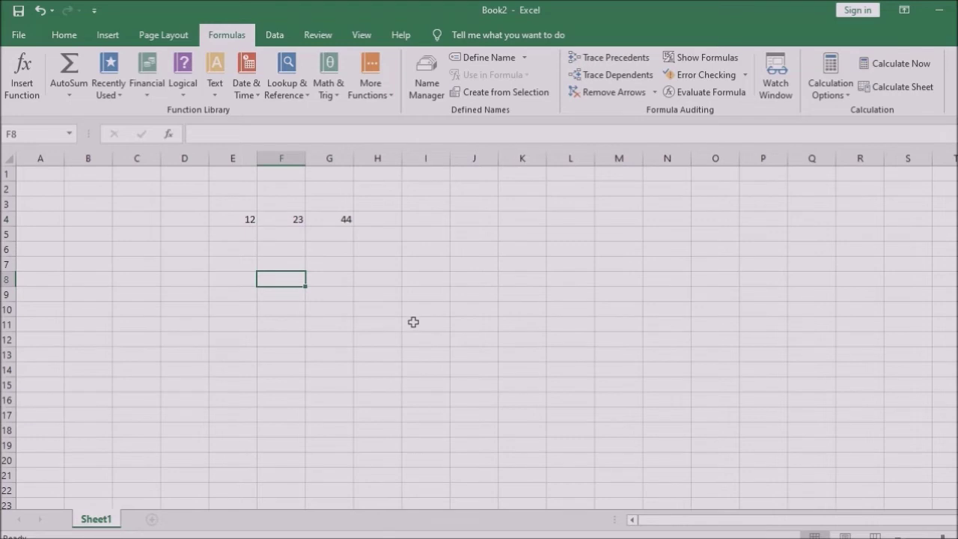
pyautogui.write('=')
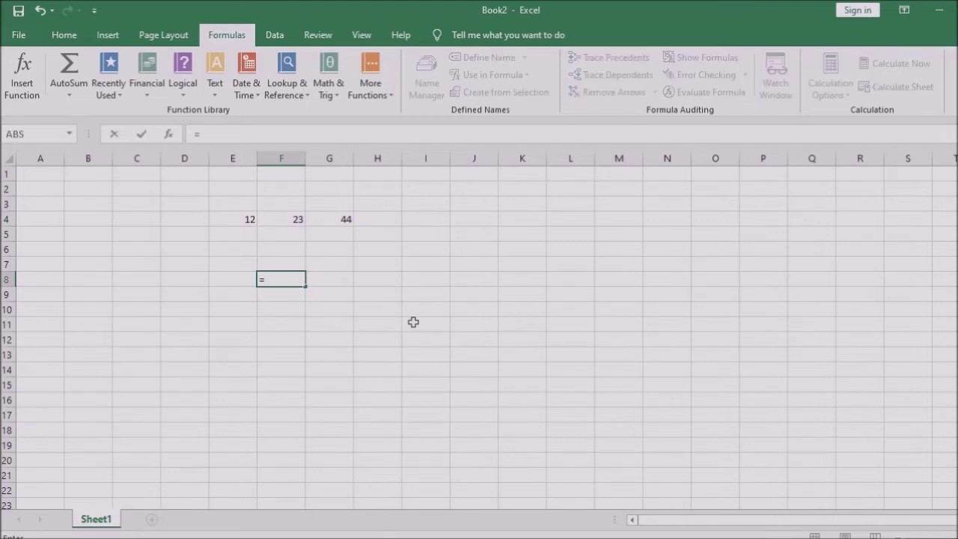
pyautogui.write('gcd')
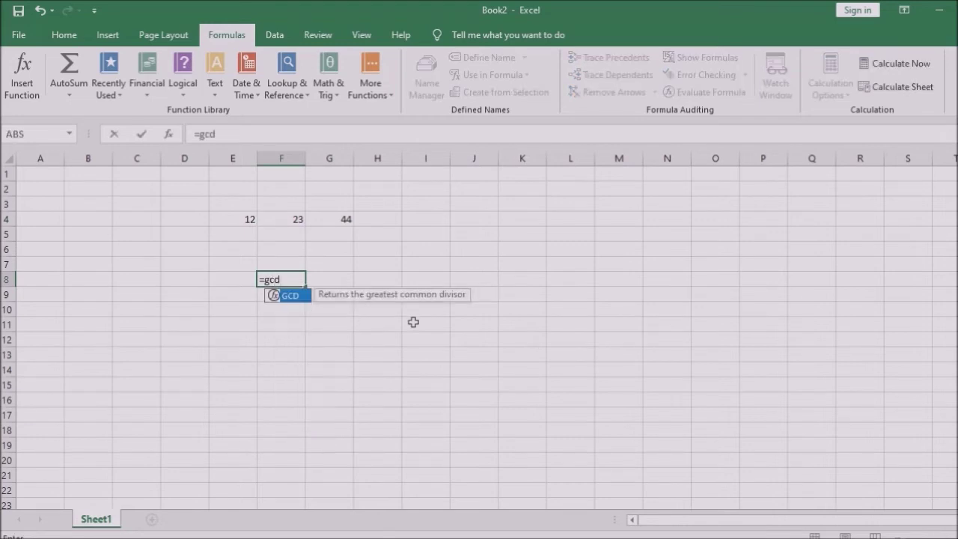
pyautogui.write('(')
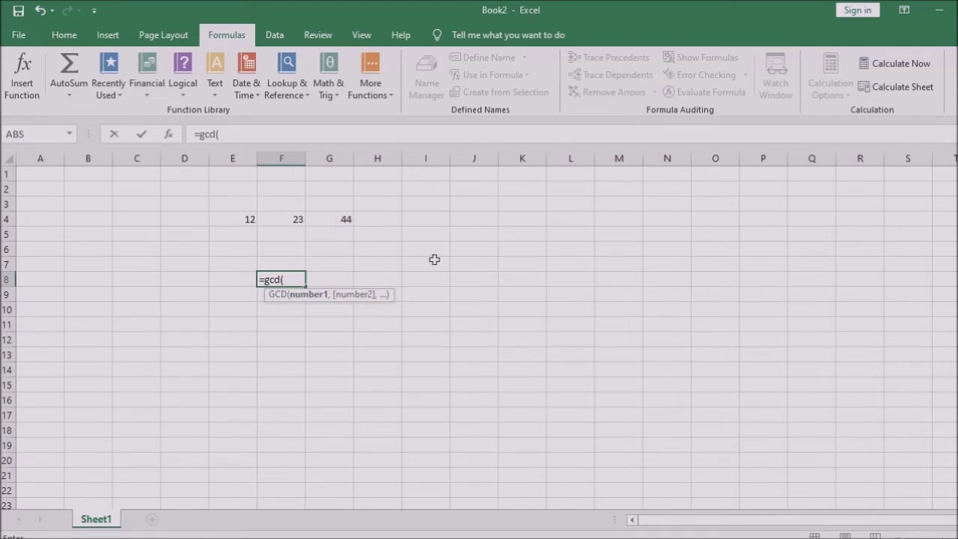
pyautogui.write('e4,f')
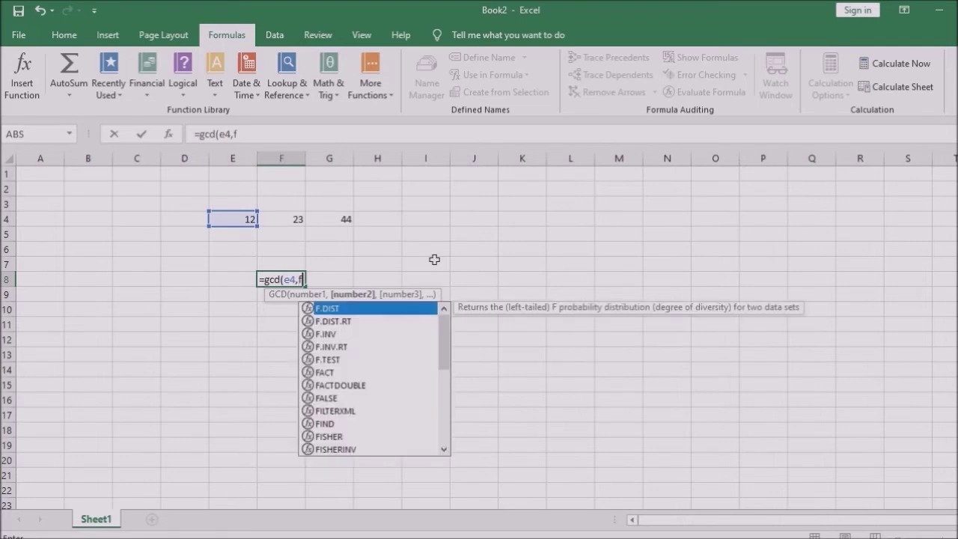
pyautogui.write('4,g4')
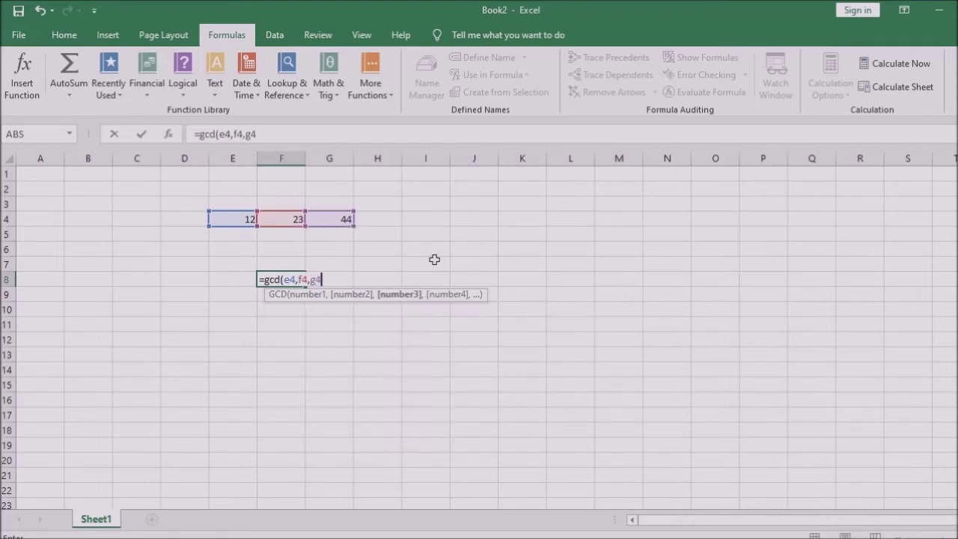
pyautogui.write(')')
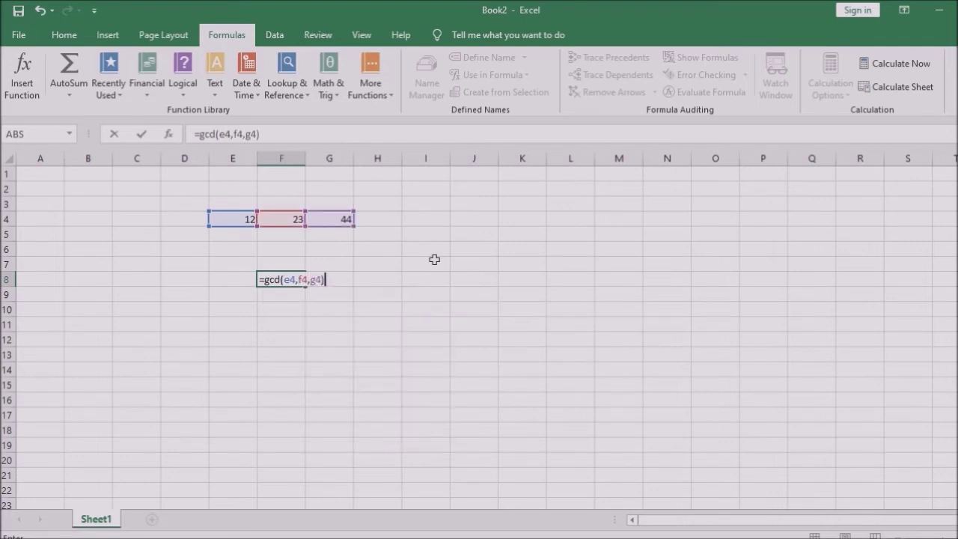
pyautogui.press('Return')
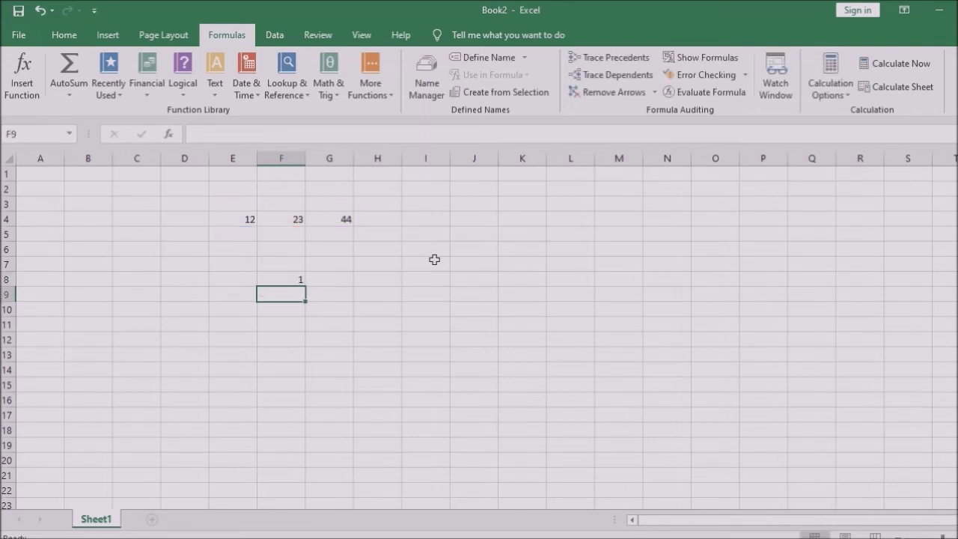
pyautogui.click(295, 280)
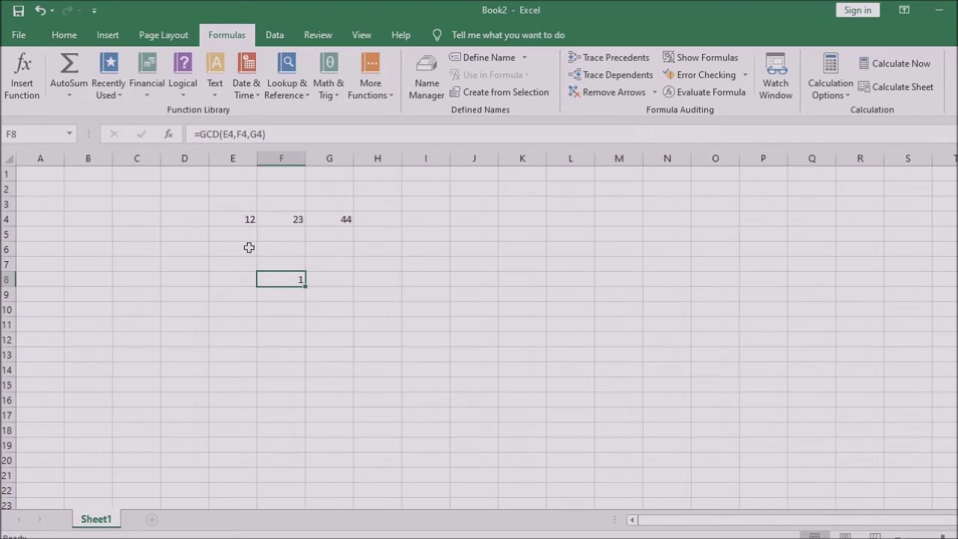
# Set cell F4 to 24 and select the GCD formula cell F8 to check its recalculated result.
pyautogui.click(299, 218)
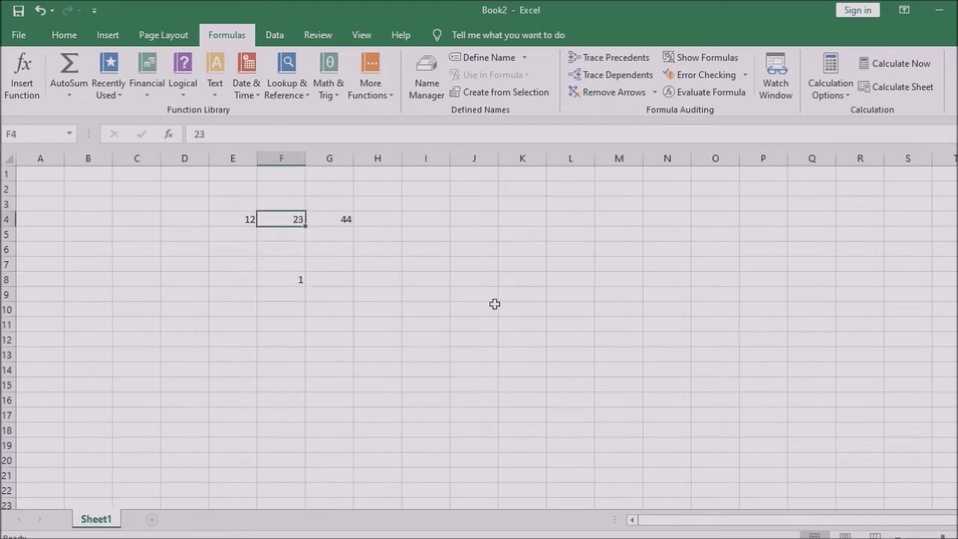
pyautogui.write('2')
pyautogui.press('Return')
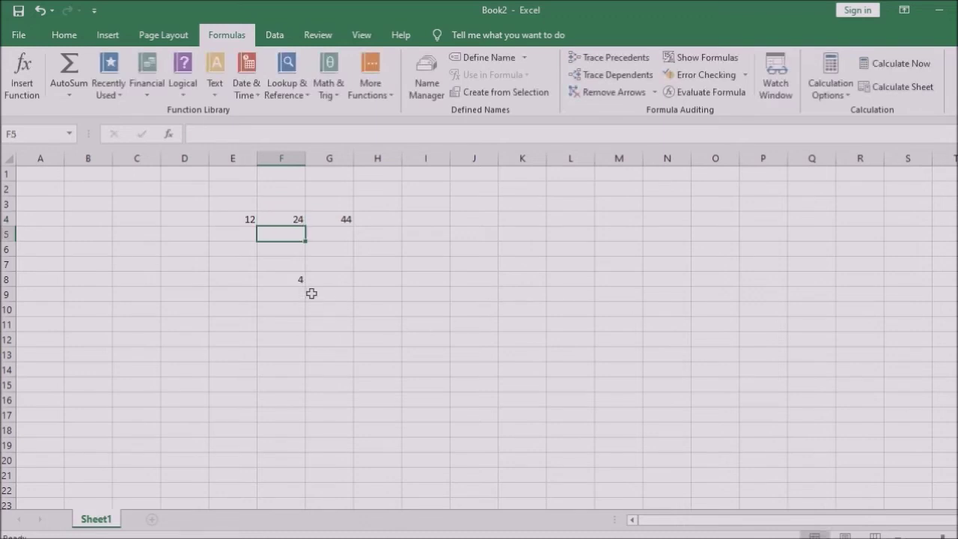
pyautogui.click(294, 280)
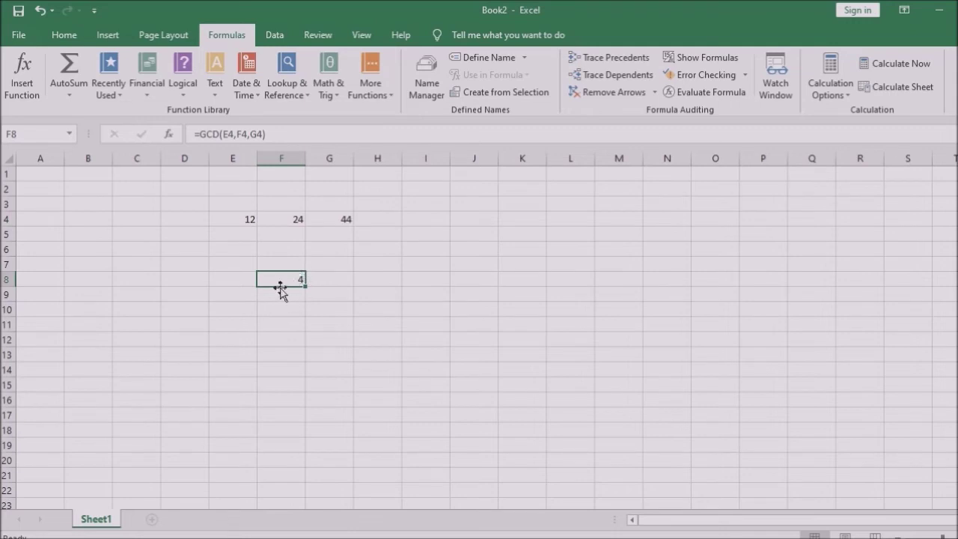
# Enter the formula =LCM(E4,F4,G4) in cell F11 to calculate the least common multiple of the same three numbers.
pyautogui.click(283, 339)
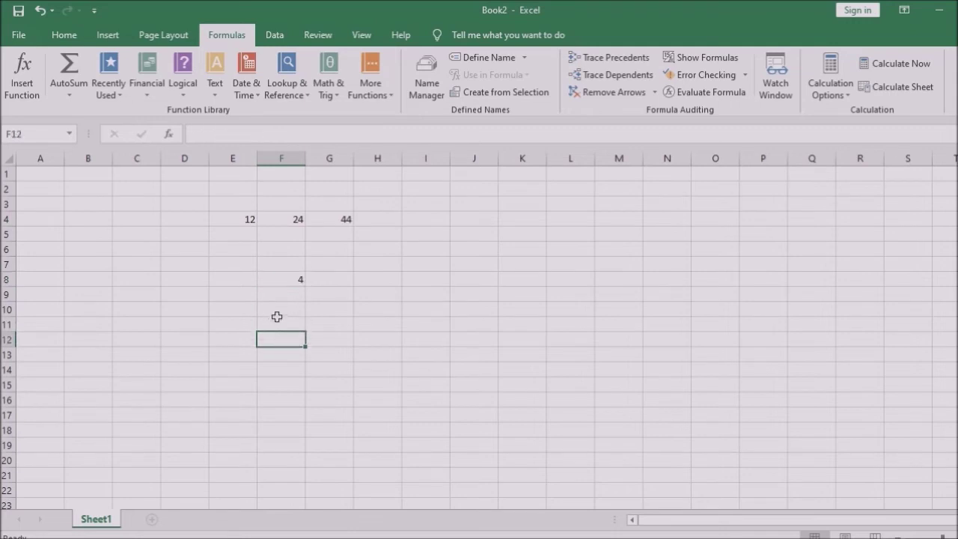
pyautogui.click(282, 325)
pyautogui.write('=lcm')
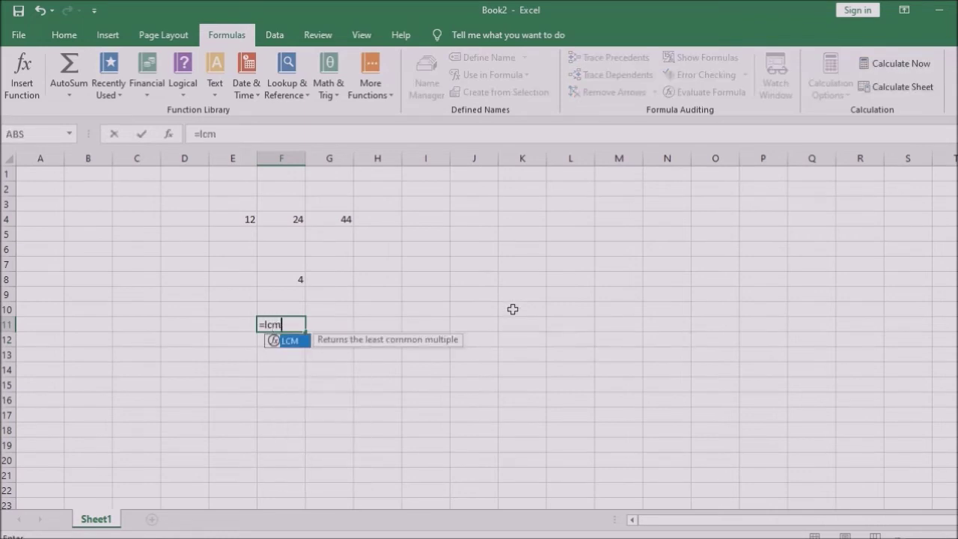
pyautogui.write('(')
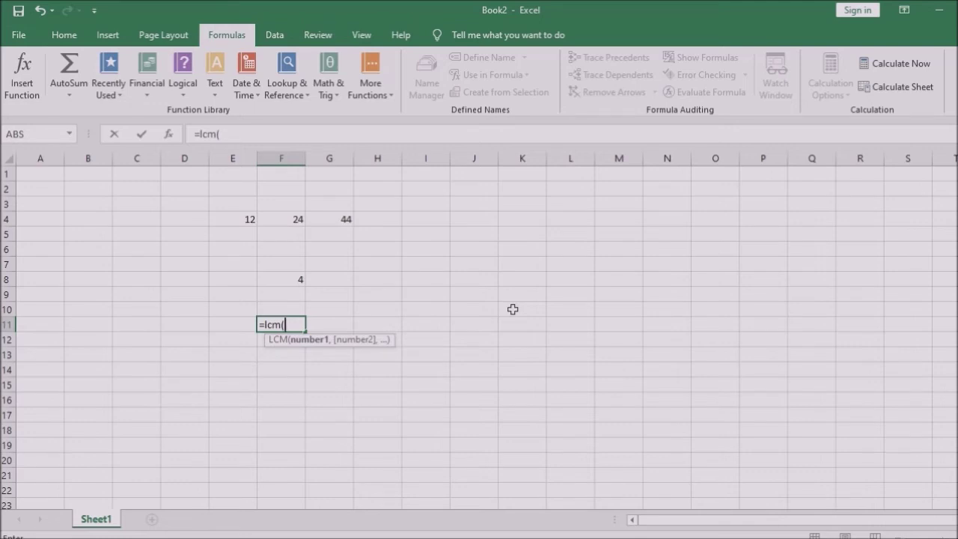
pyautogui.write('e4,')
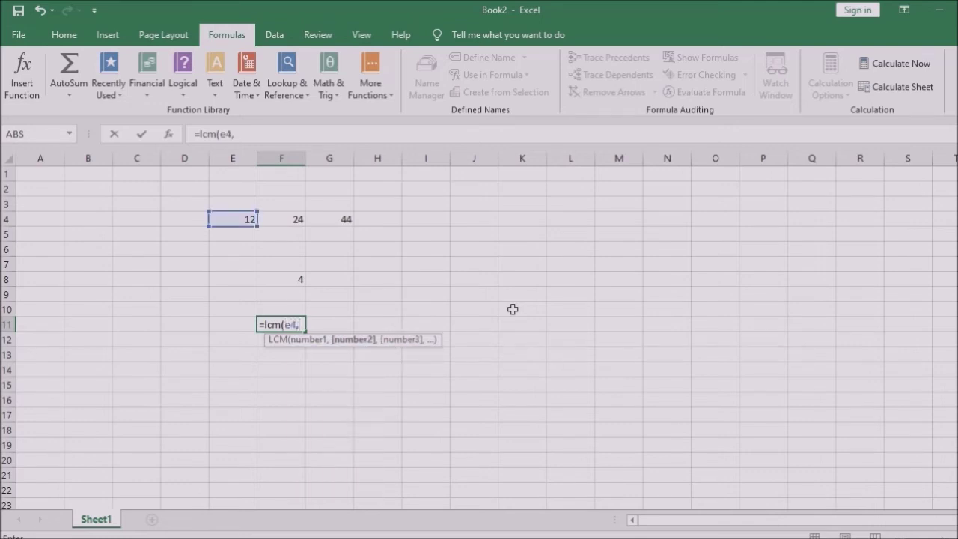
pyautogui.write('g')
pyautogui.press('BackSpace')
pyautogui.write('f4,g')
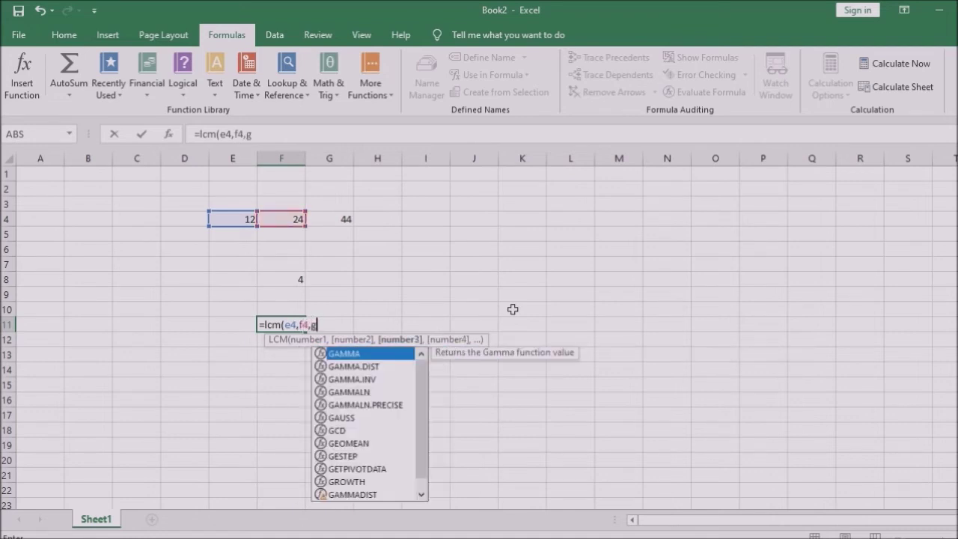
pyautogui.write('4)')
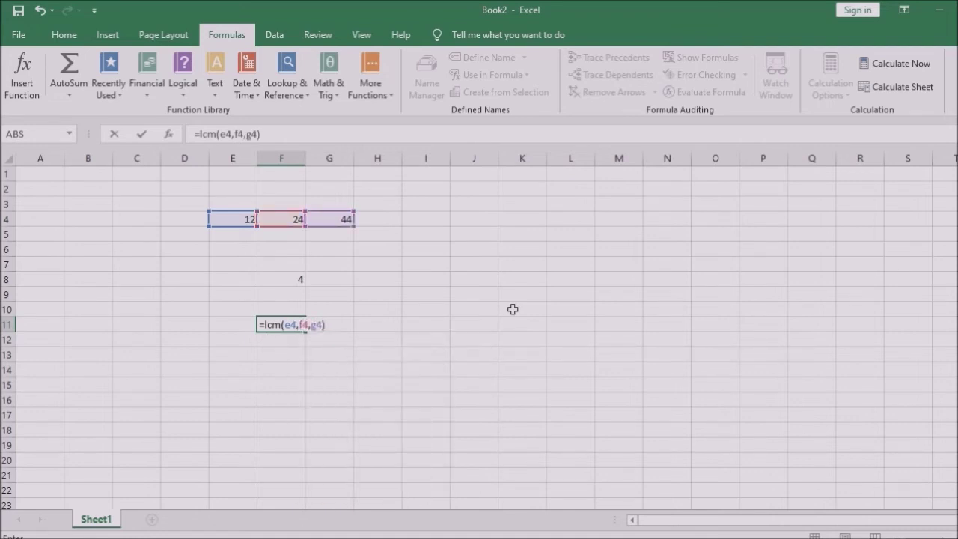
pyautogui.press('Return')
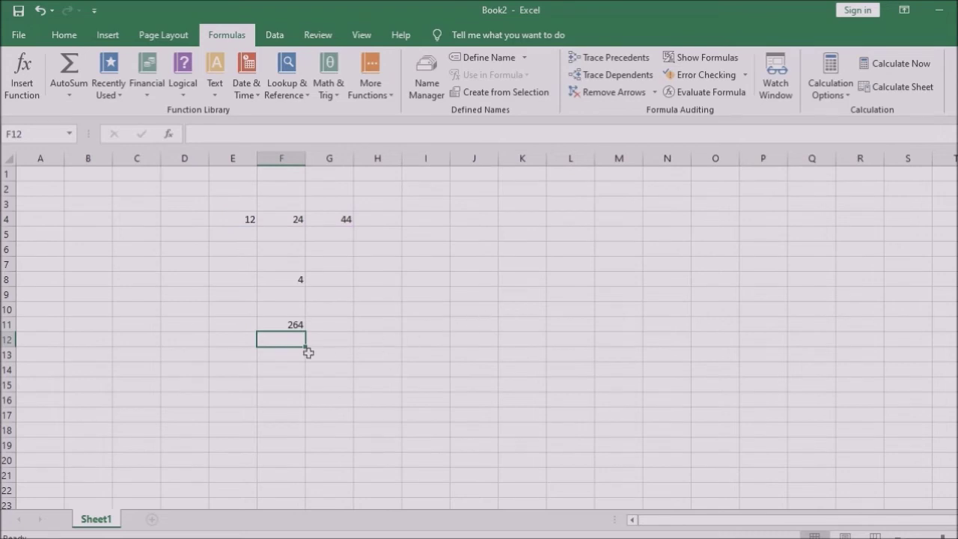
pyautogui.click(295, 325)
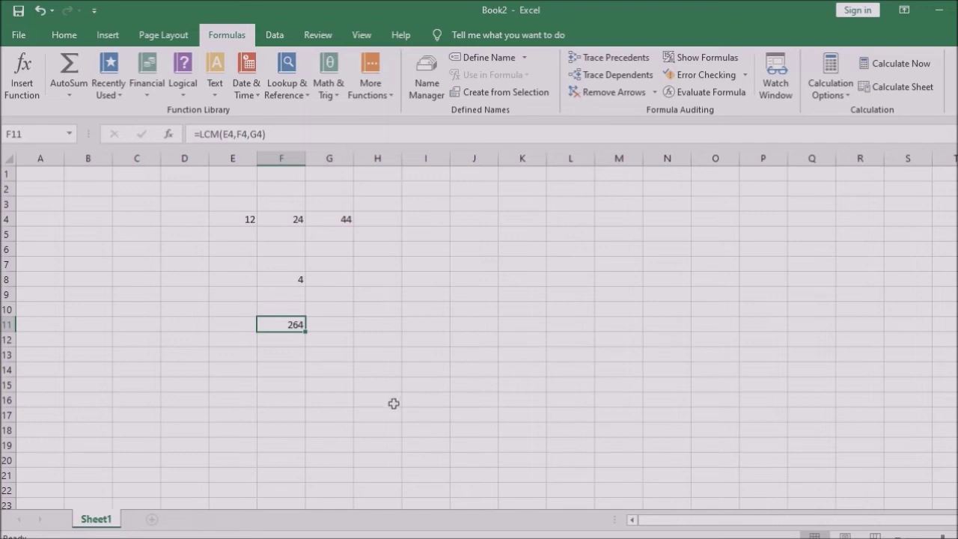
# Set cell E4 to 20 to test the GCD and LCM formulas with a different first number.
pyautogui.click(249, 217)
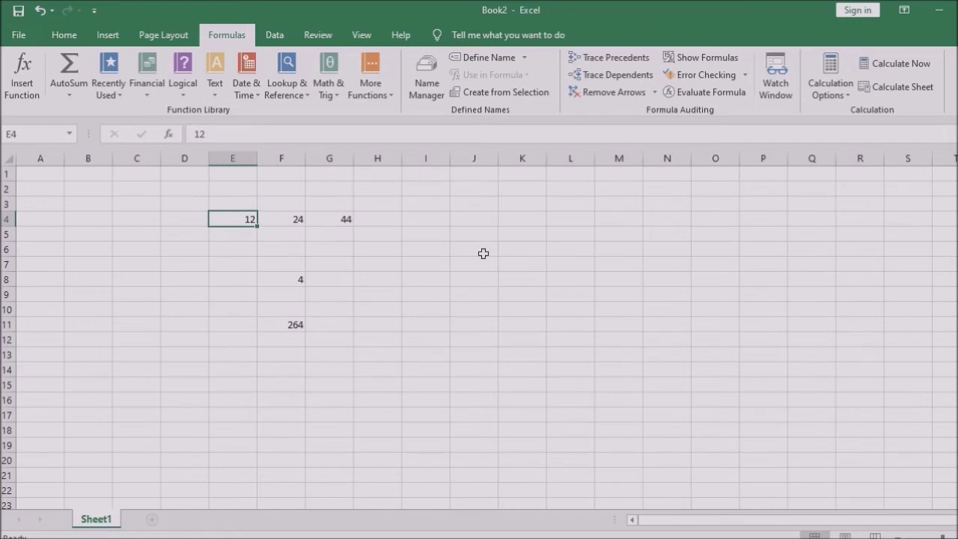
pyautogui.write('20')
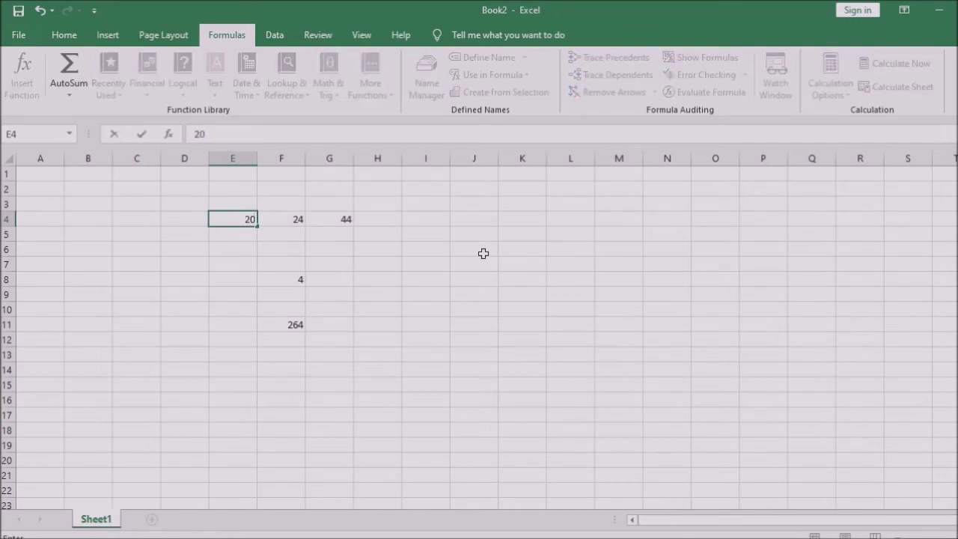
pyautogui.press('Return')
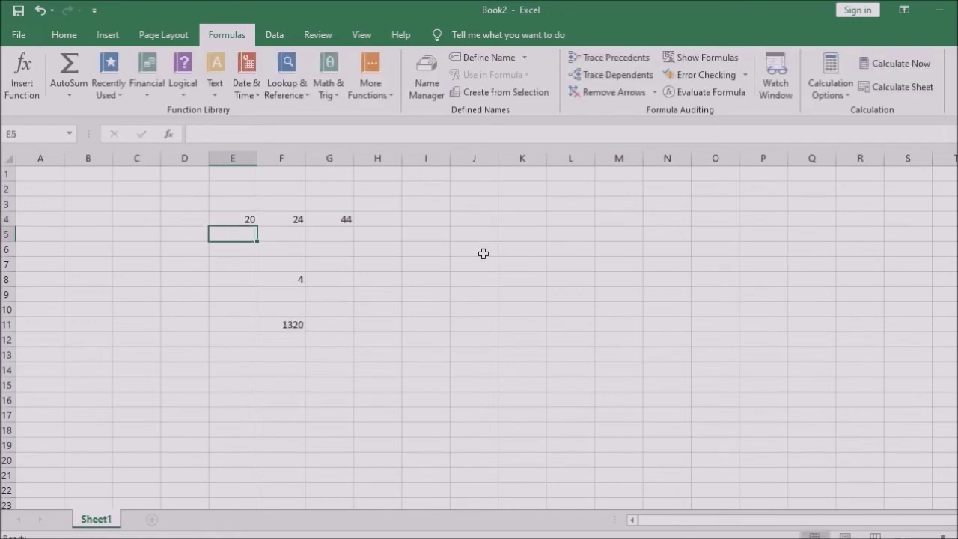
# Examine the recalculated GCD result in cell F8 and the LCM result in cell F11.
pyautogui.press('Down')
pyautogui.press('Down')
pyautogui.press('Down')
pyautogui.press('Right')
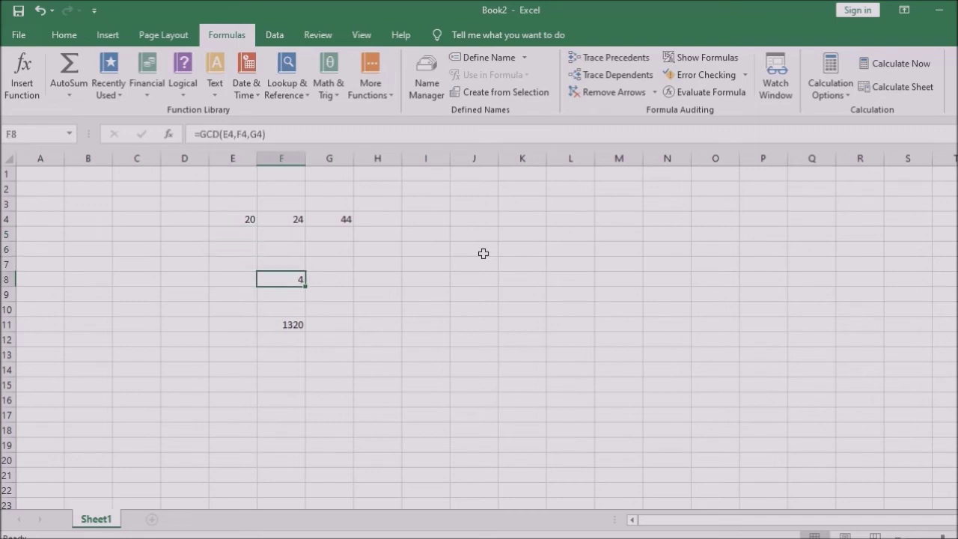
pyautogui.press('Down')
pyautogui.press('Down')
pyautogui.press('Down')
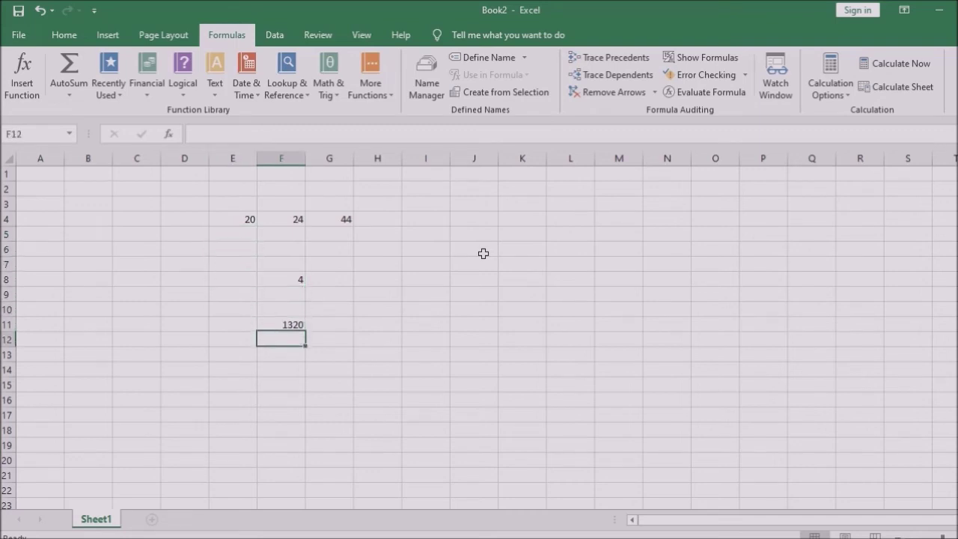
pyautogui.press('Down')
pyautogui.press('Down')
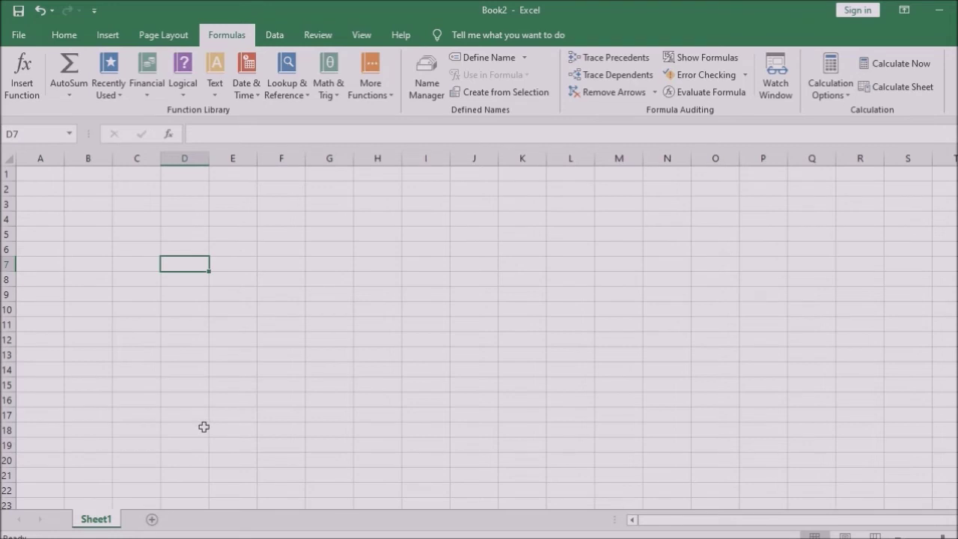
# Enter the numbers 10, 20, 30 and 40 in cells D5 to G5 of the empty sheet.
pyautogui.click(164, 232)
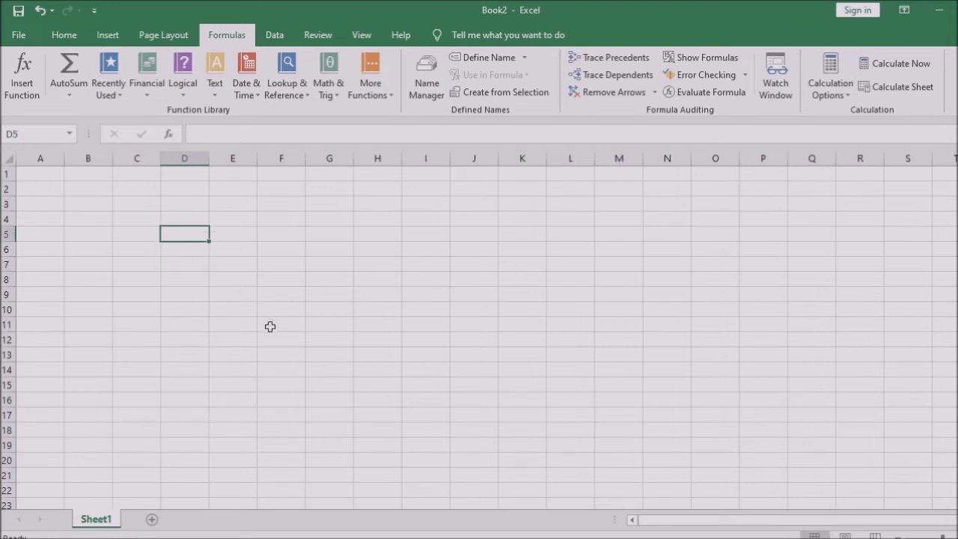
pyautogui.write('10')
pyautogui.press('Tab')
pyautogui.write('20')
pyautogui.press('Tab')
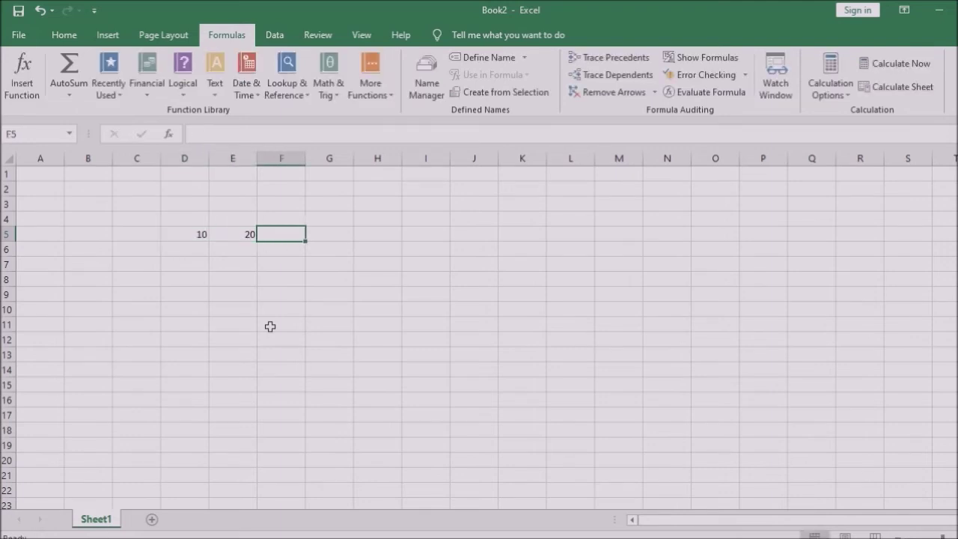
pyautogui.write('30')
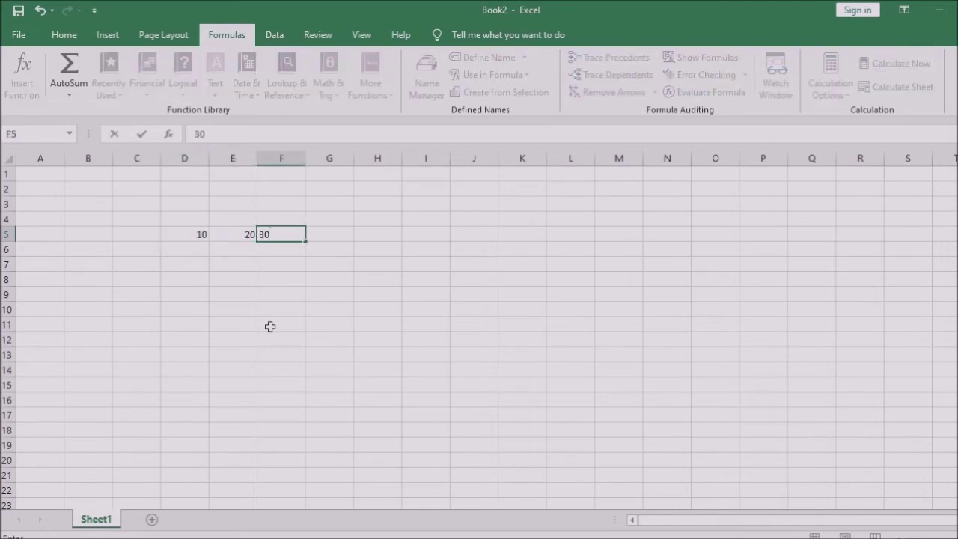
pyautogui.press('Tab')
pyautogui.write('40')
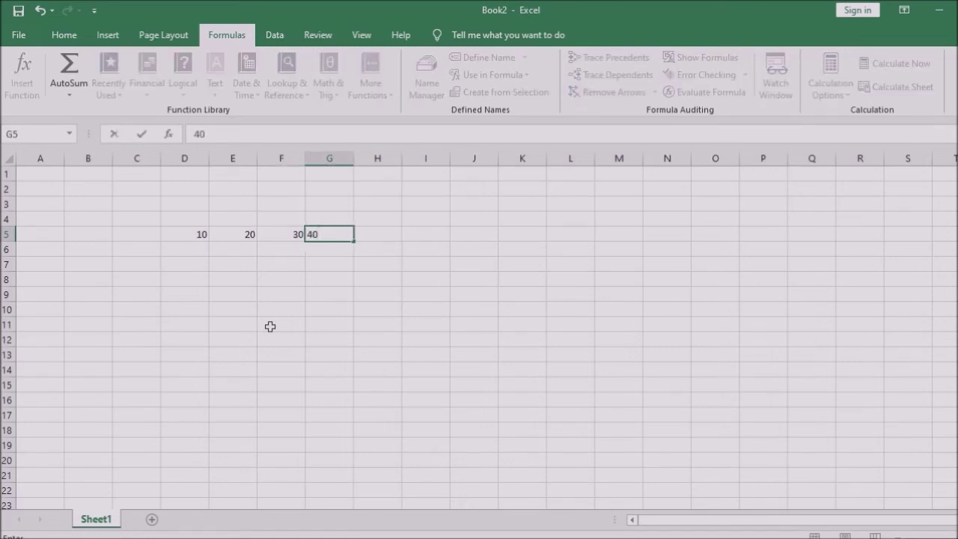
pyautogui.press('Return')
# Enter the formula =SUM(D5,E5,F5,G5) in cell F8 to add the four numbers listed individually.
pyautogui.press('Down')
pyautogui.press('Down')
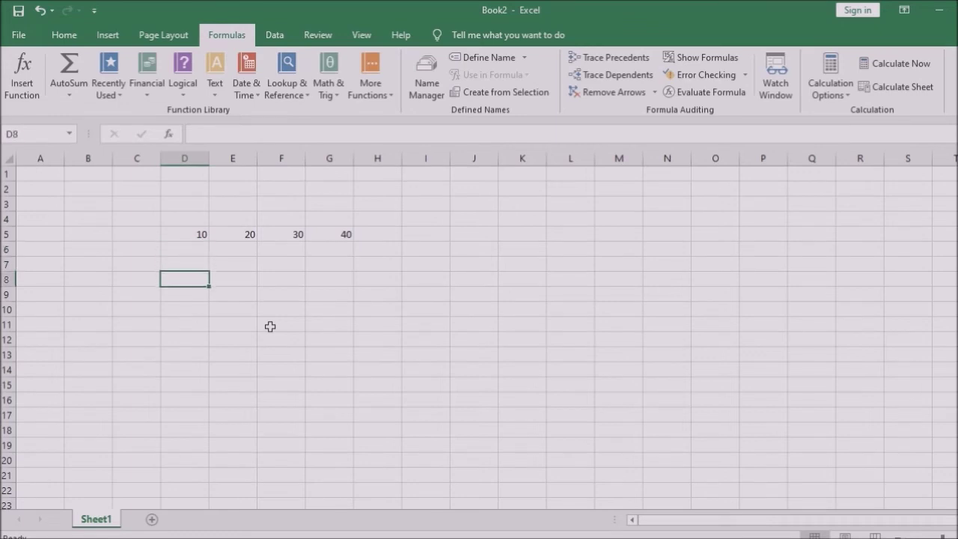
pyautogui.press('Right')
pyautogui.press('Right')
pyautogui.write('=s7')
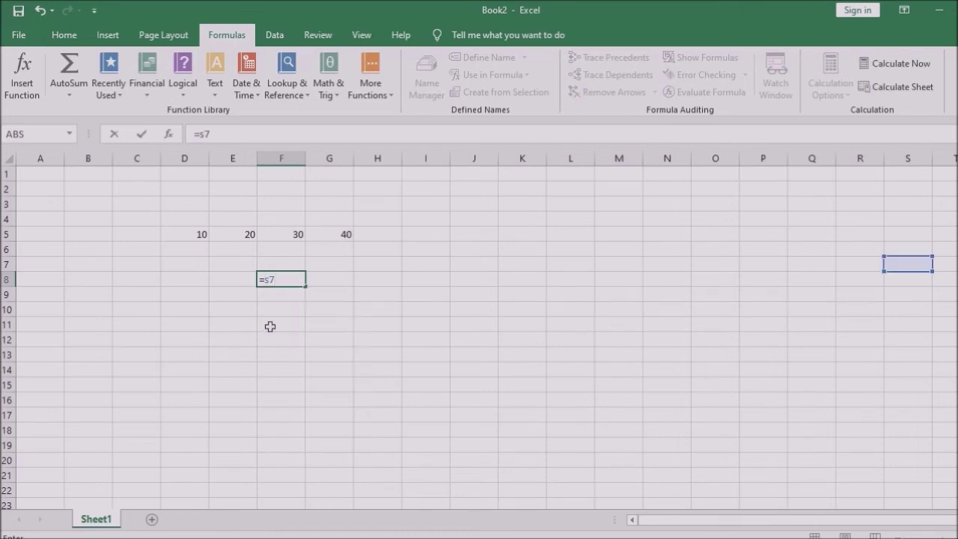
pyautogui.press('BackSpace')
pyautogui.press('BackSpace')
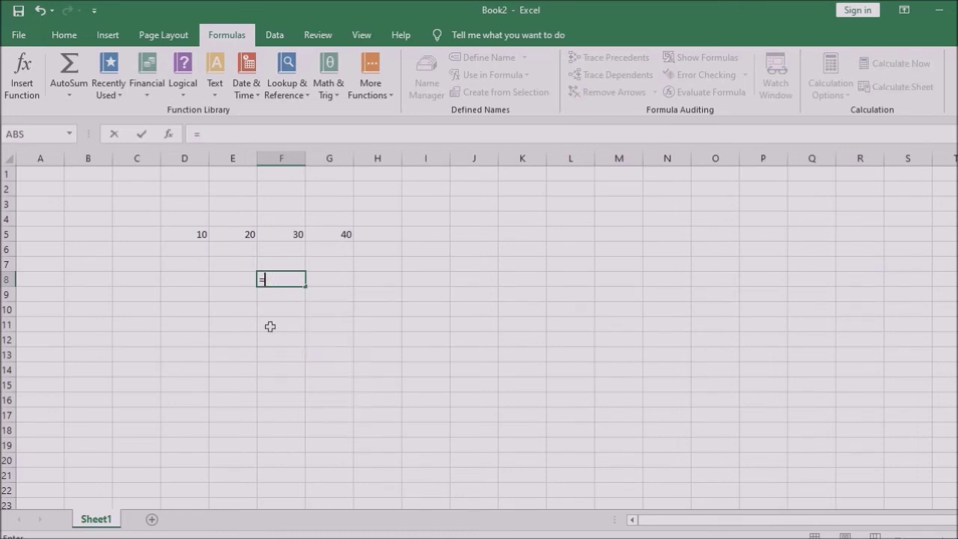
pyautogui.write('sum(')
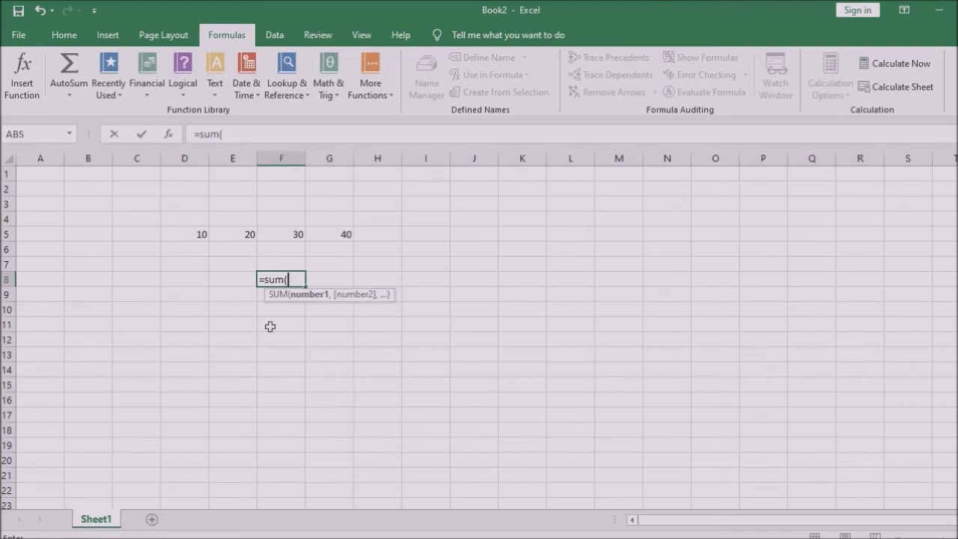
pyautogui.write('d')
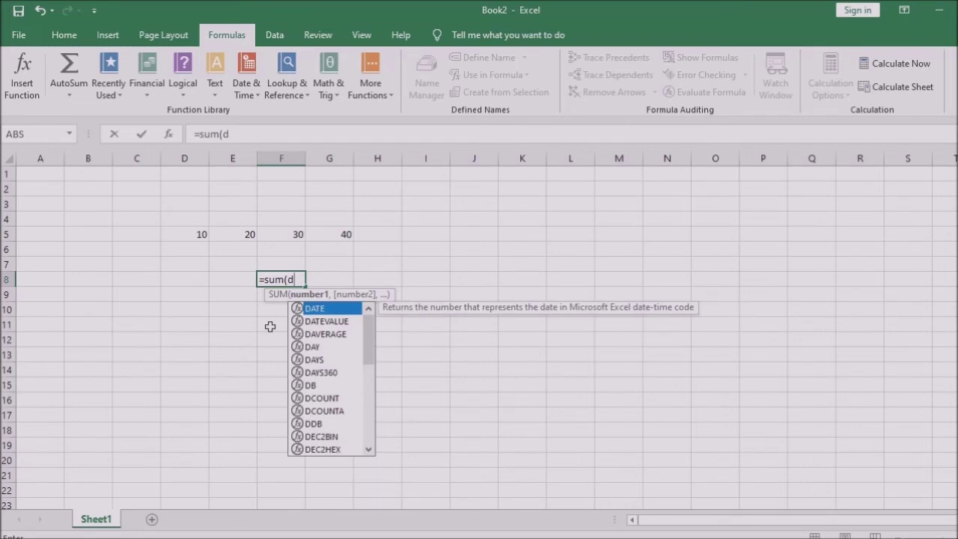
pyautogui.write('5,e5,')
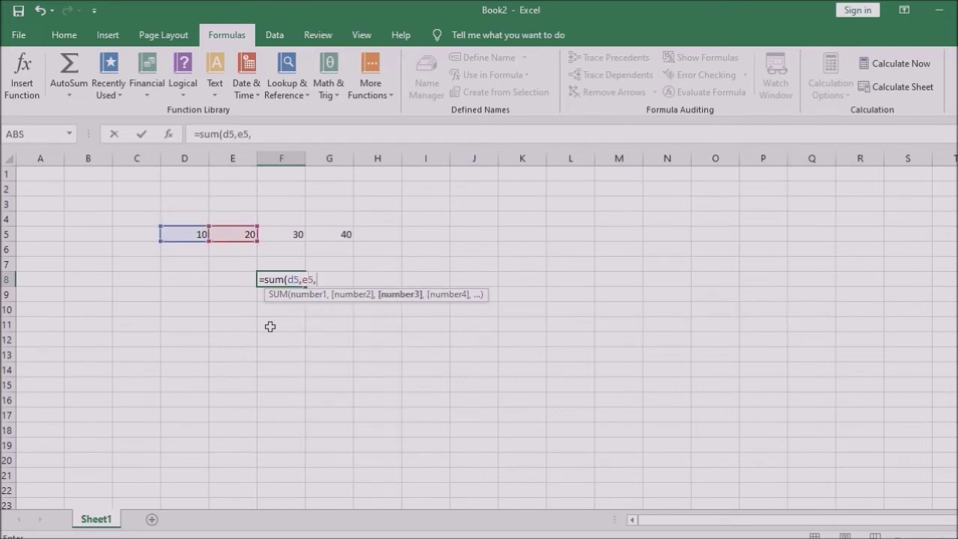
pyautogui.write('f5,g5')
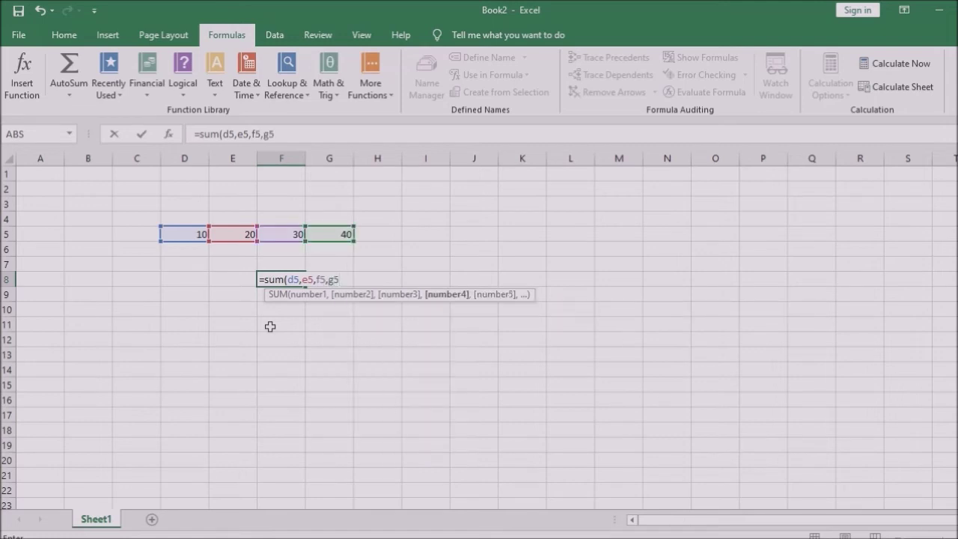
pyautogui.write('K)')
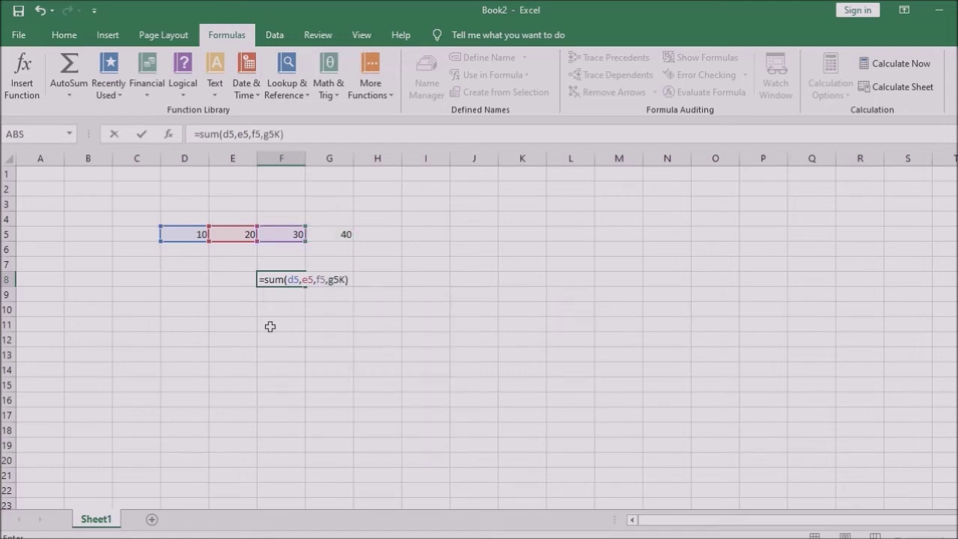
pyautogui.press('BackSpace')
pyautogui.press('BackSpace')
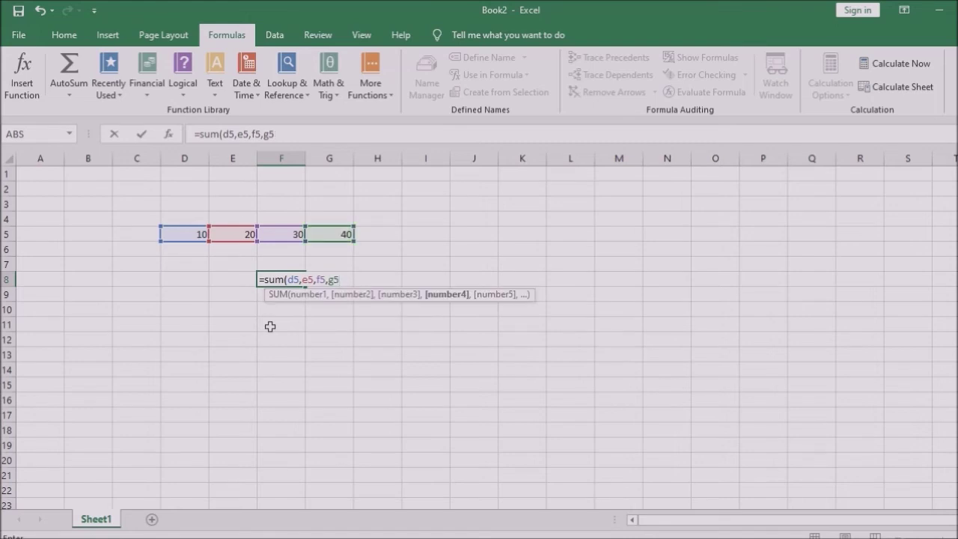
pyautogui.write(')')
pyautogui.press('Return')
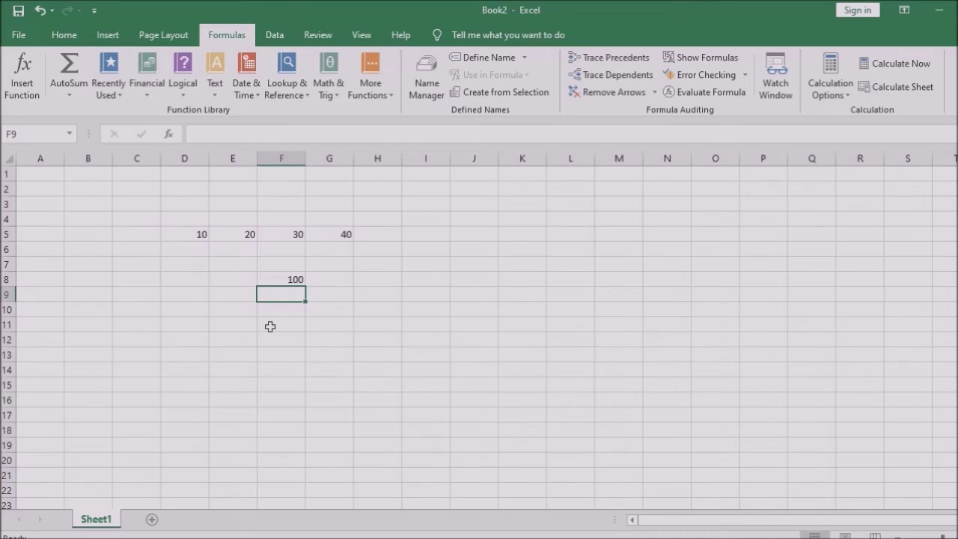
# Enter the formula =SUM(D5:G5) in cell F11 to add the same numbers as a range.
pyautogui.press('Up')
pyautogui.press('Down')
pyautogui.press('Down')
pyautogui.press('Down')
pyautogui.write('=')
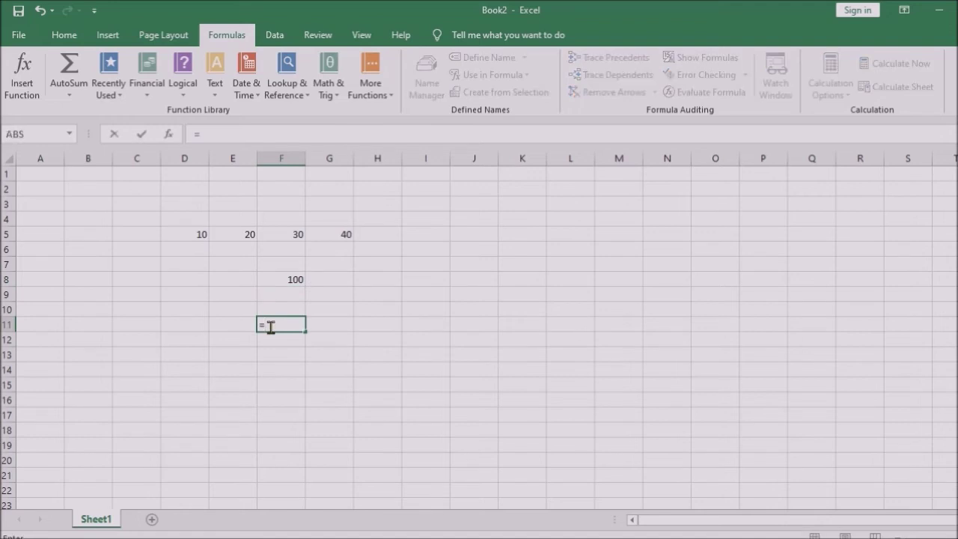
pyautogui.write('sum(')
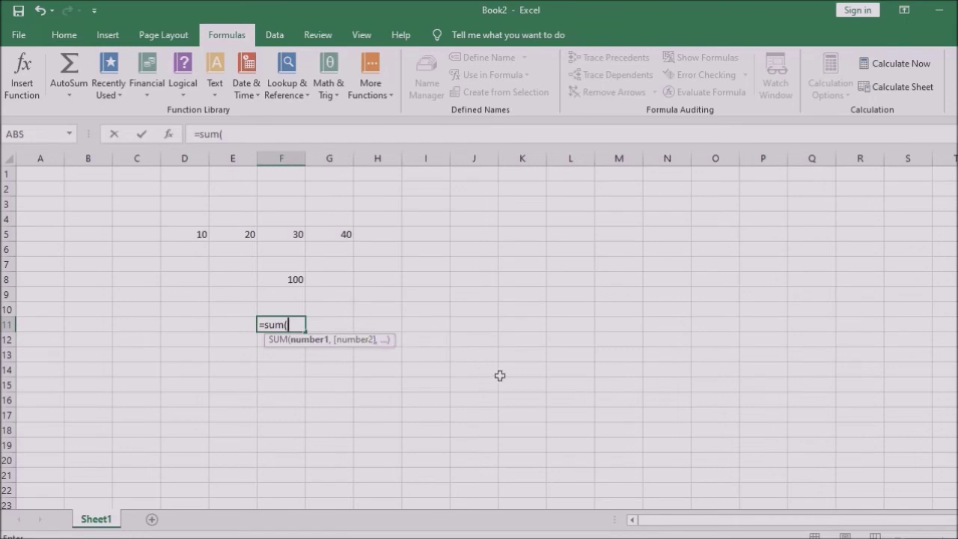
pyautogui.write('d5:g')
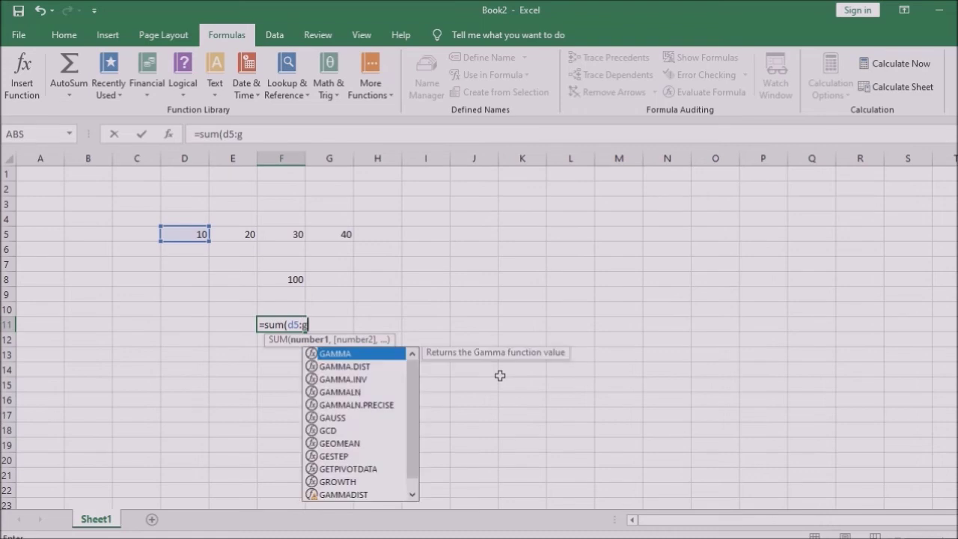
pyautogui.write('5')
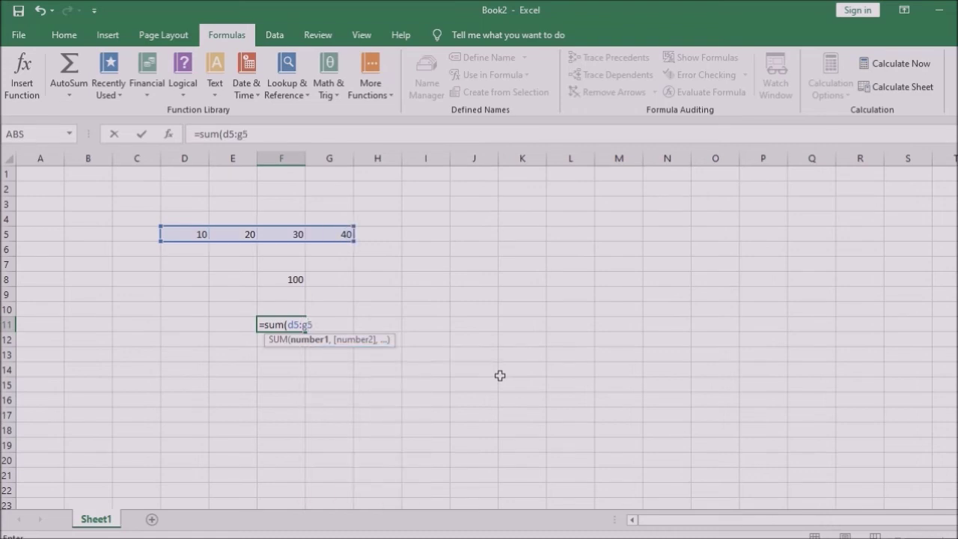
pyautogui.write(')')
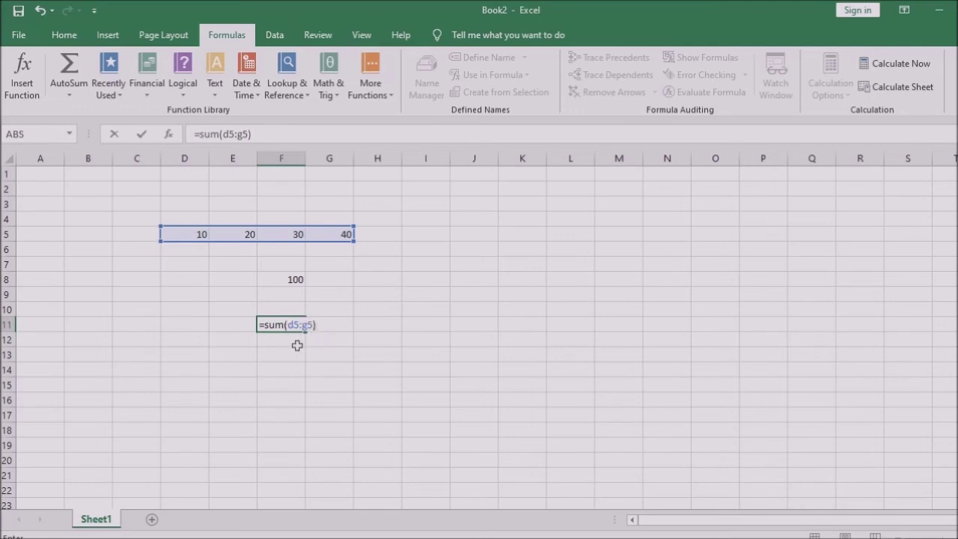
pyautogui.press('Return')
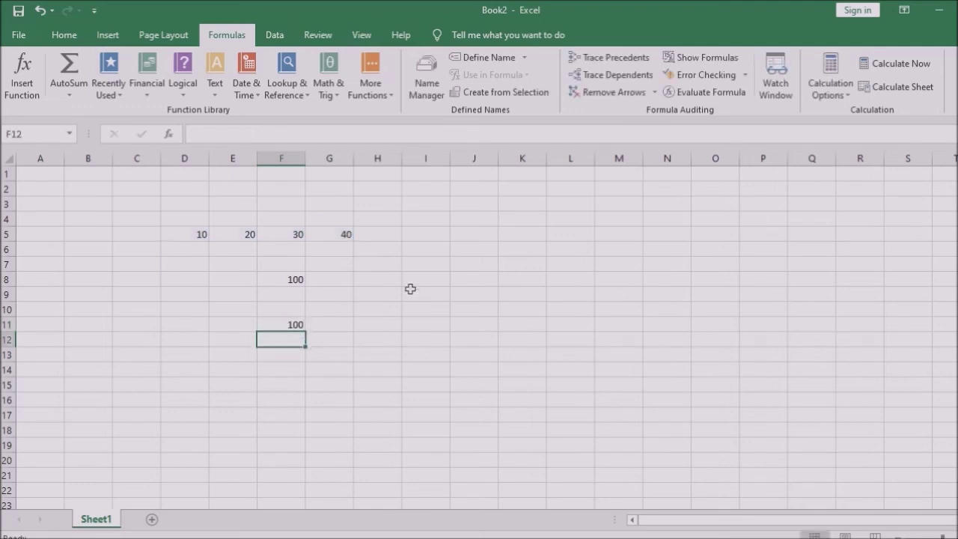
# Compare the SUM formula with a range in cell F11 to the one with separate arguments in F8.
pyautogui.press('Up')
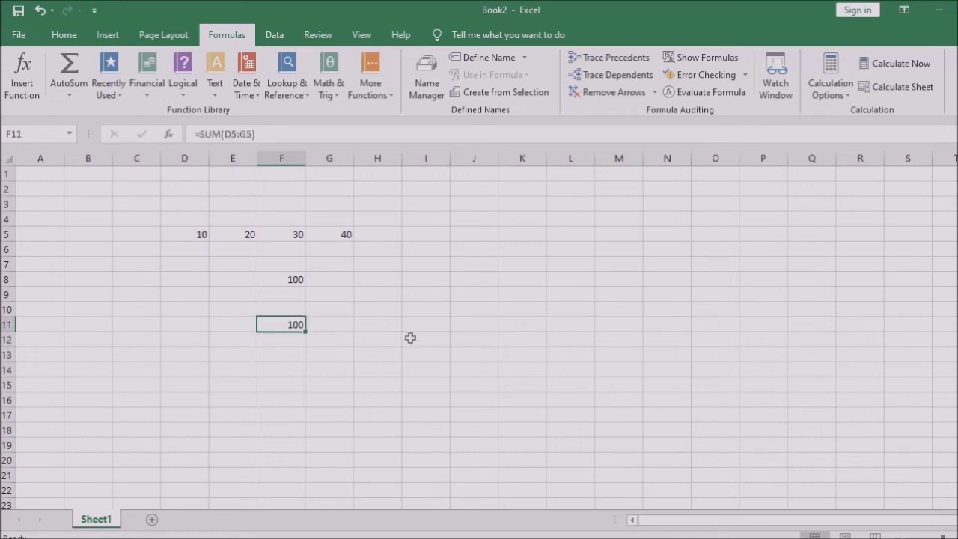
pyautogui.press('Up')
pyautogui.press('Up')
pyautogui.press('Up')
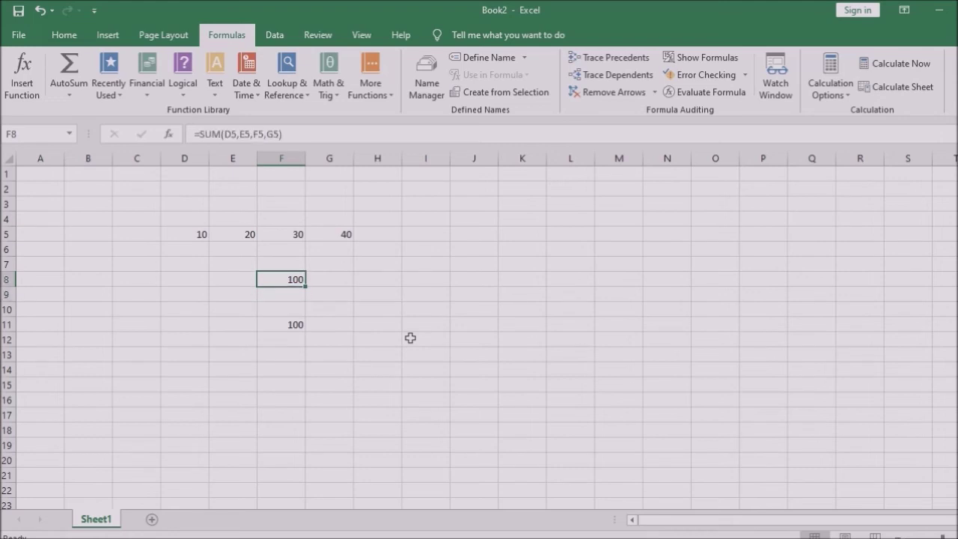
pyautogui.press('Down')
pyautogui.press('Down')
pyautogui.press('Down')
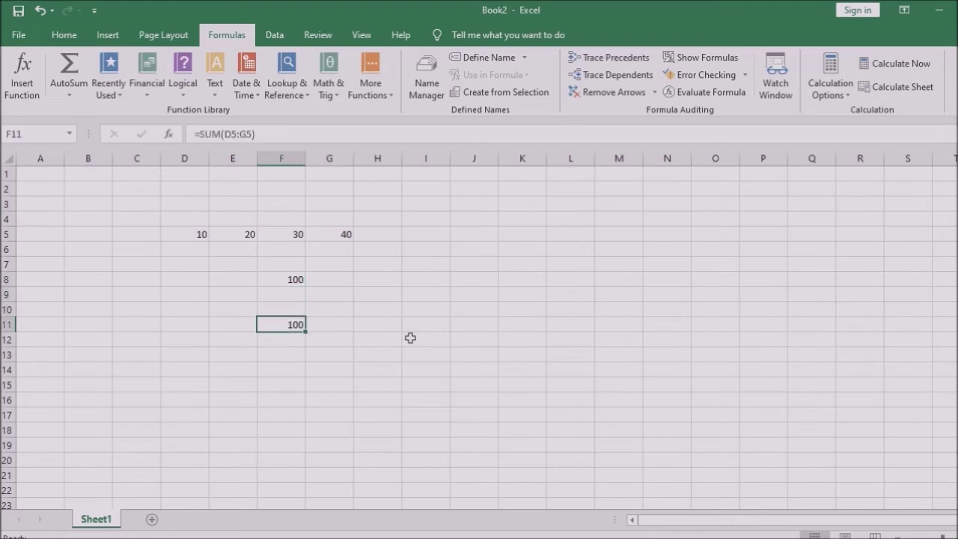
pyautogui.press('Down')
pyautogui.press('Down')
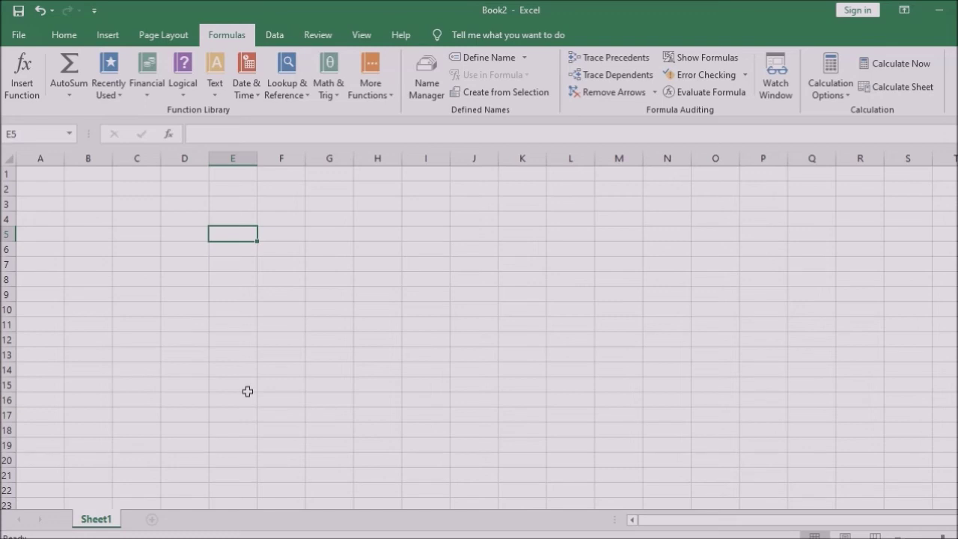
# Enter 20 in cell E5 and -10 in cell F5 of the empty sheet.
pyautogui.write('20')
pyautogui.press('Tab')
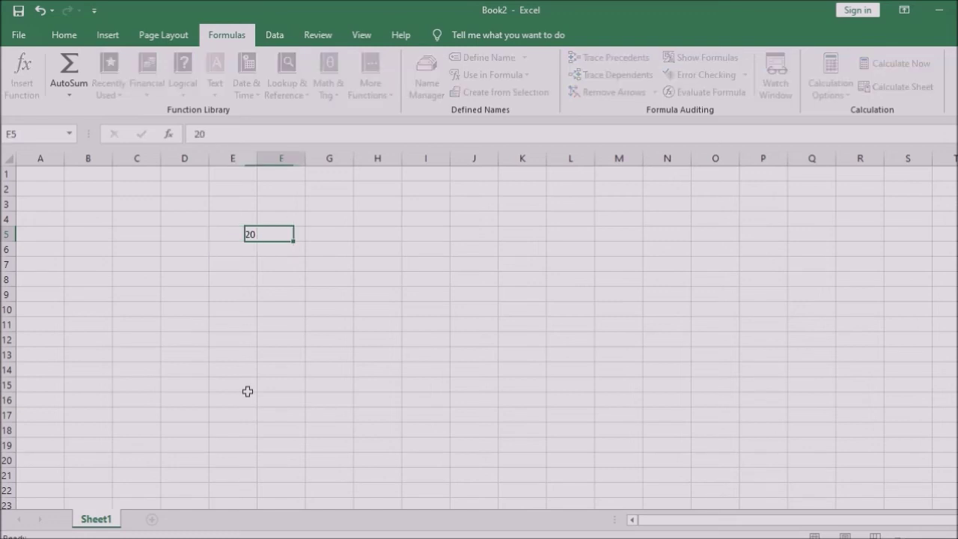
pyautogui.write('10')
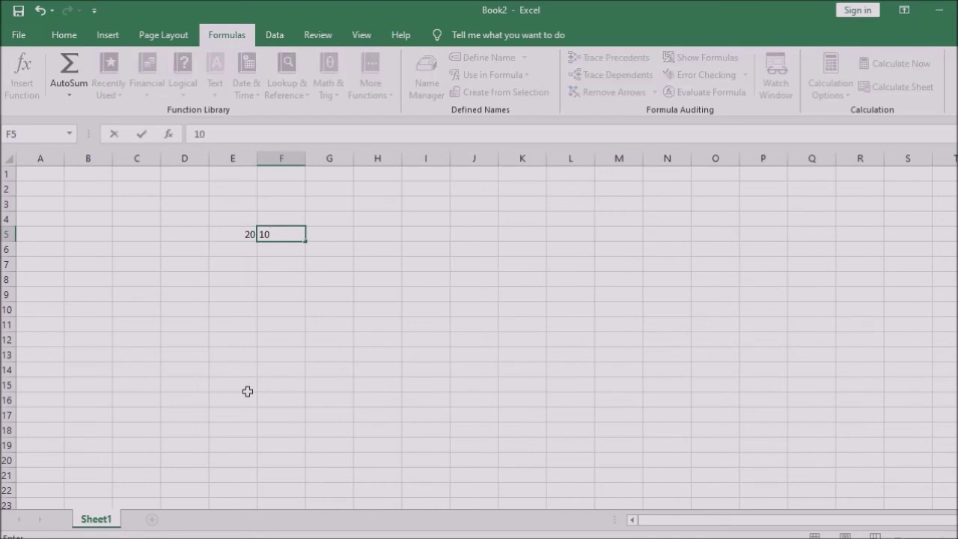
pyautogui.press('BackSpace')
pyautogui.press('BackSpace')
pyautogui.write('-10')
pyautogui.press('Return')
pyautogui.press('Down')
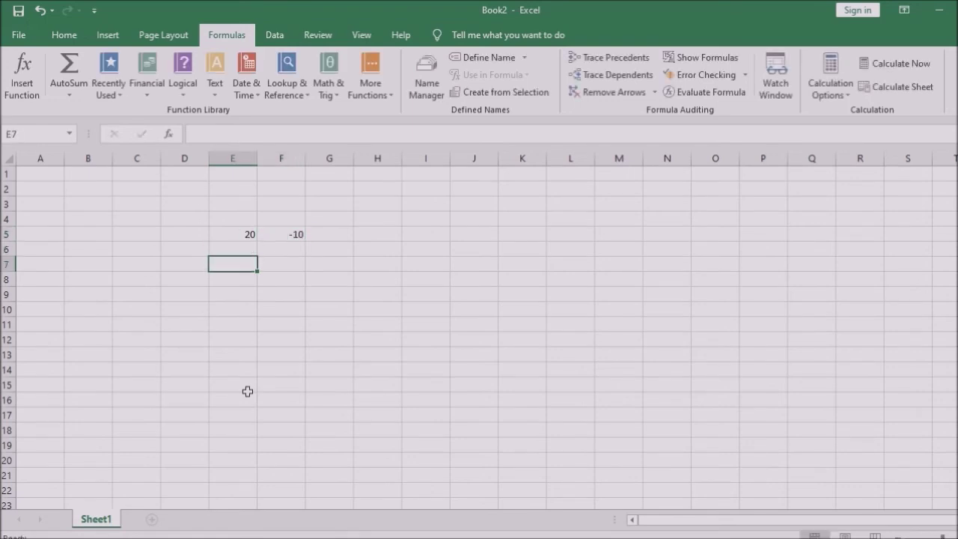
# Enter the formula =SUM(E5,F5) in cell E7 to add the positive and negative numbers.
pyautogui.write('=sum(')
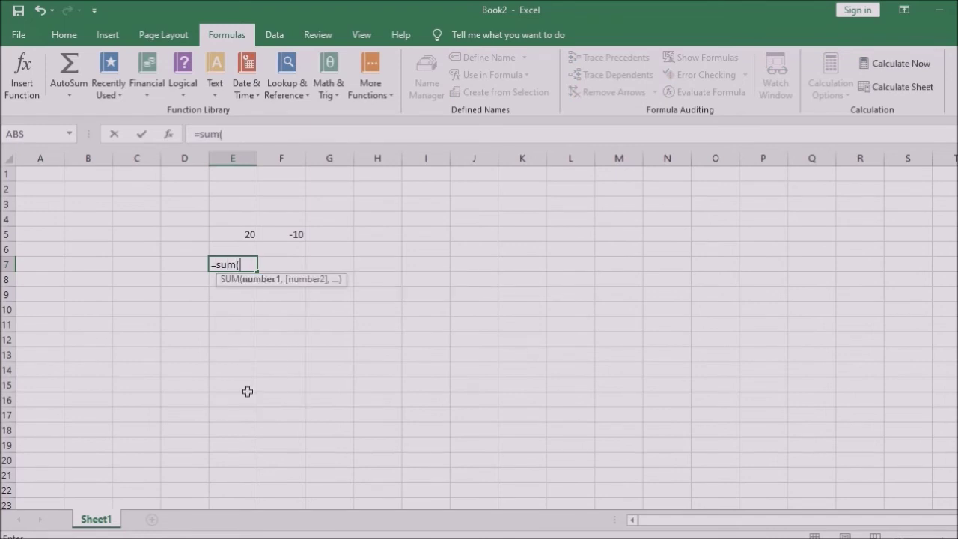
pyautogui.write('e5l,')
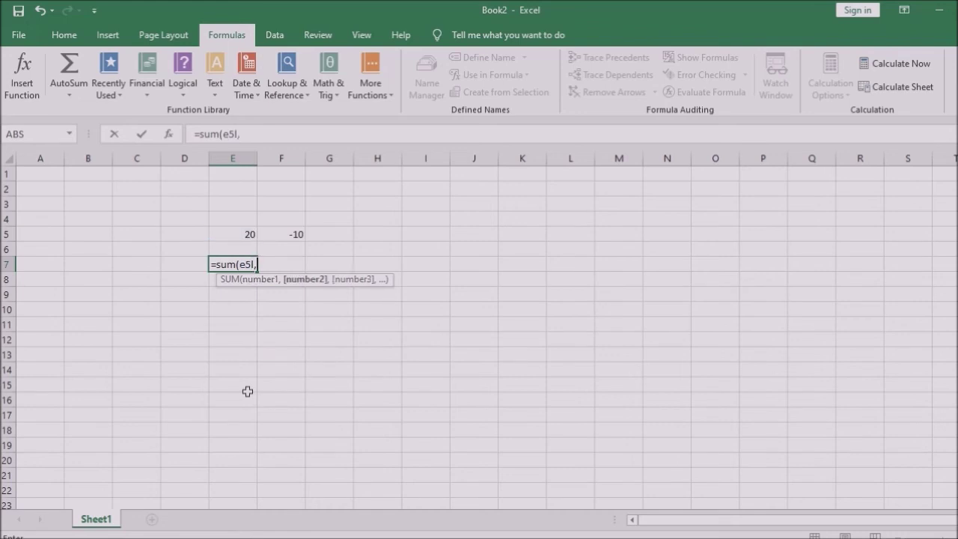
pyautogui.press('BackSpace')
pyautogui.press('BackSpace')
pyautogui.write(',f')
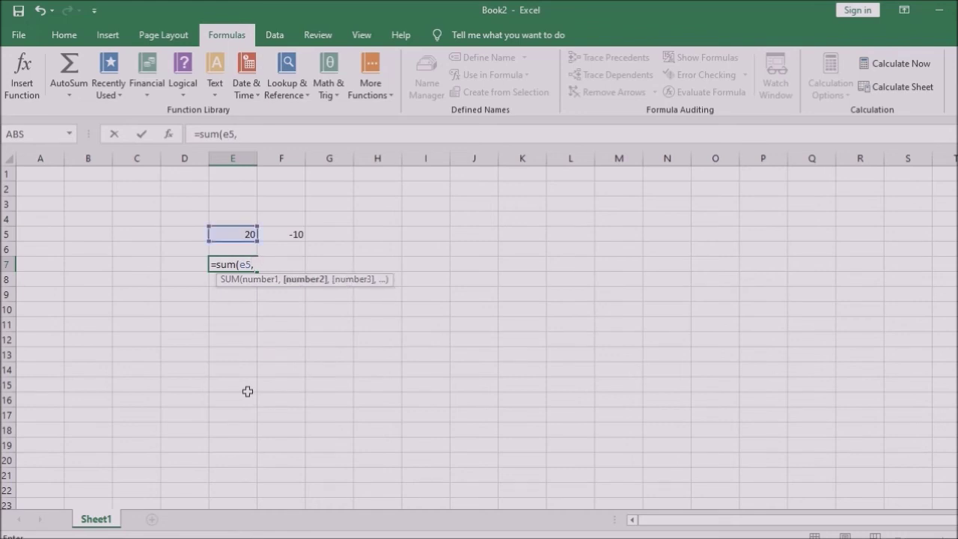
pyautogui.write('5)')
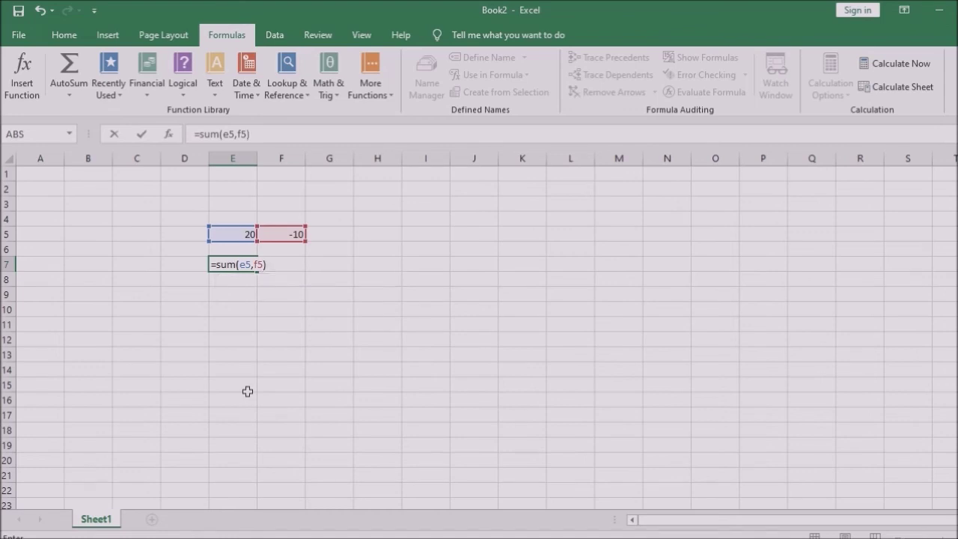
pyautogui.press('Return')
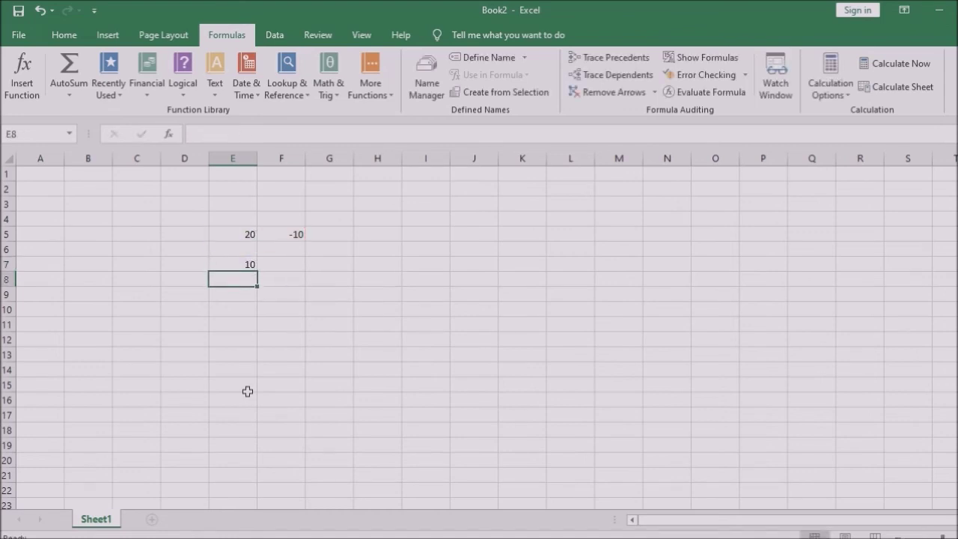
# Replace the negative number in cell F5 with 10.
pyautogui.press('Up')
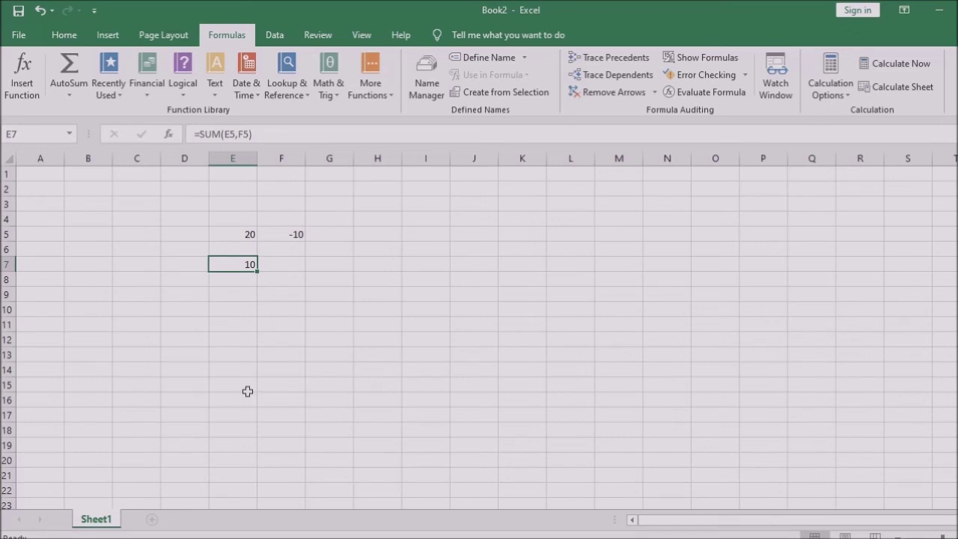
pyautogui.press('Up')
pyautogui.press('Up')
pyautogui.press('Right')
pyautogui.press('Right')
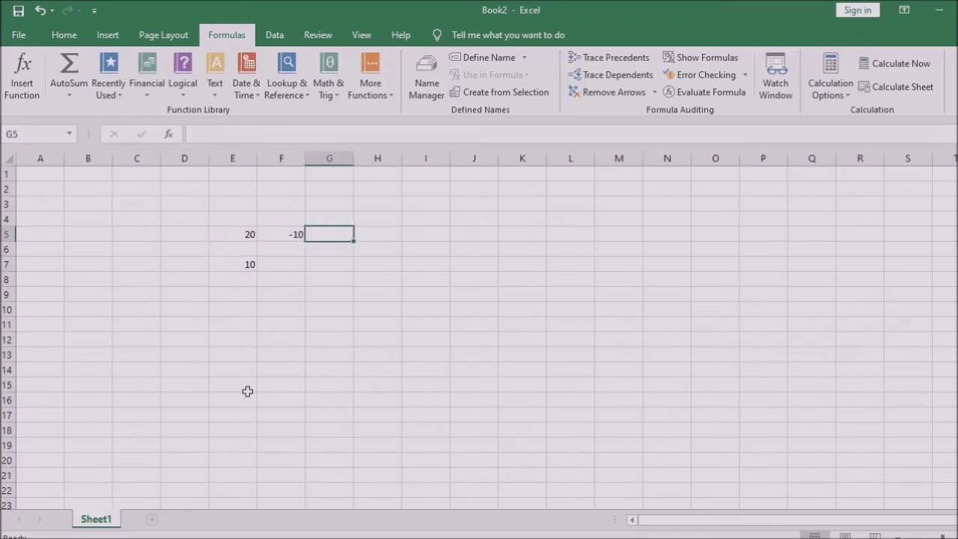
pyautogui.press('Left')
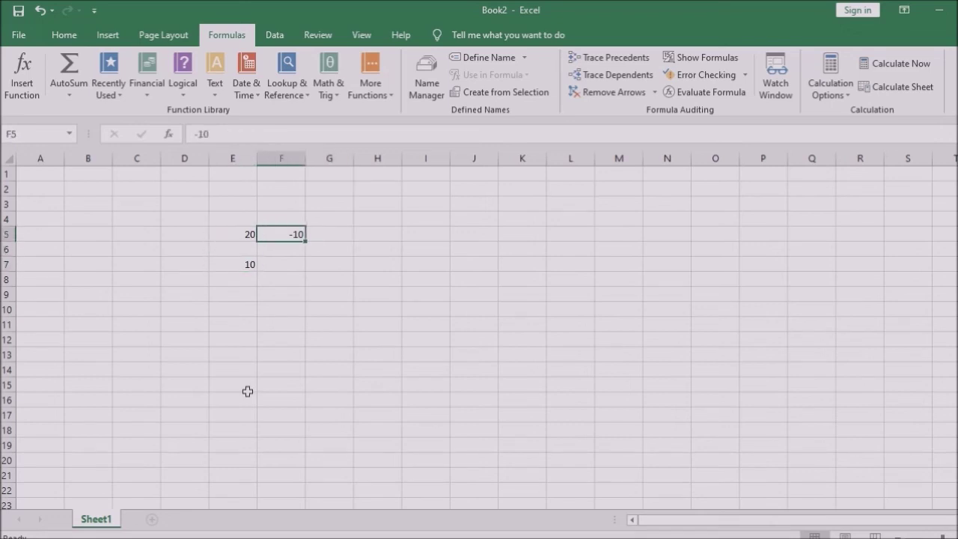
pyautogui.press('Down')
pyautogui.press('Up')
pyautogui.press('Delete')
pyautogui.write('10')
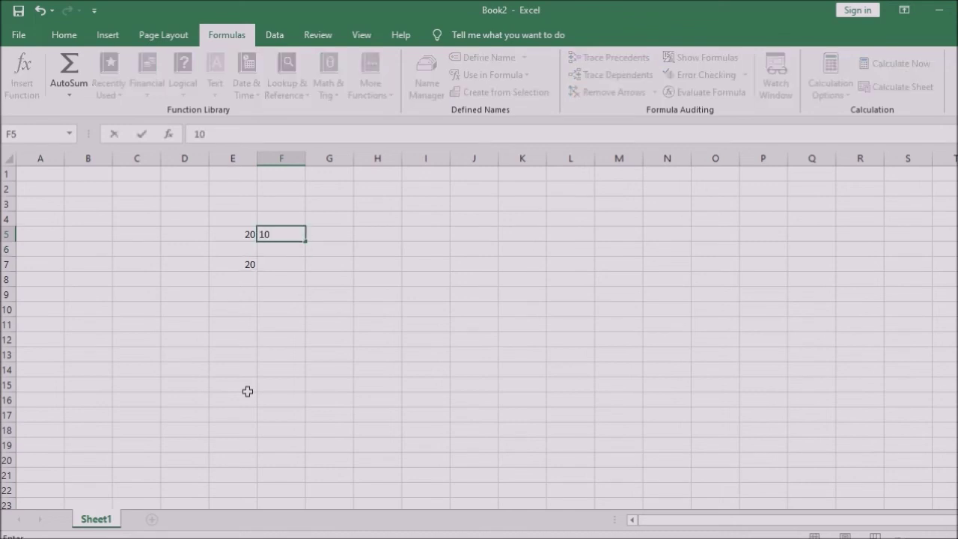
pyautogui.press('Return')
# Replace the formula in cell E7 with =SUM(E5,-F5) so the second number is subtracted.
pyautogui.press('Down')
pyautogui.press('Left')
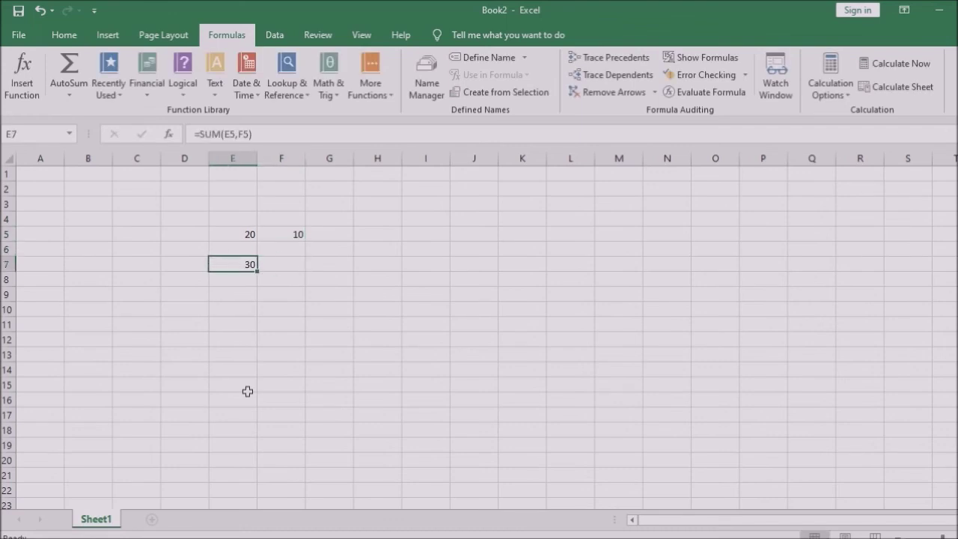
pyautogui.press('Delete')
pyautogui.write('=sum(')
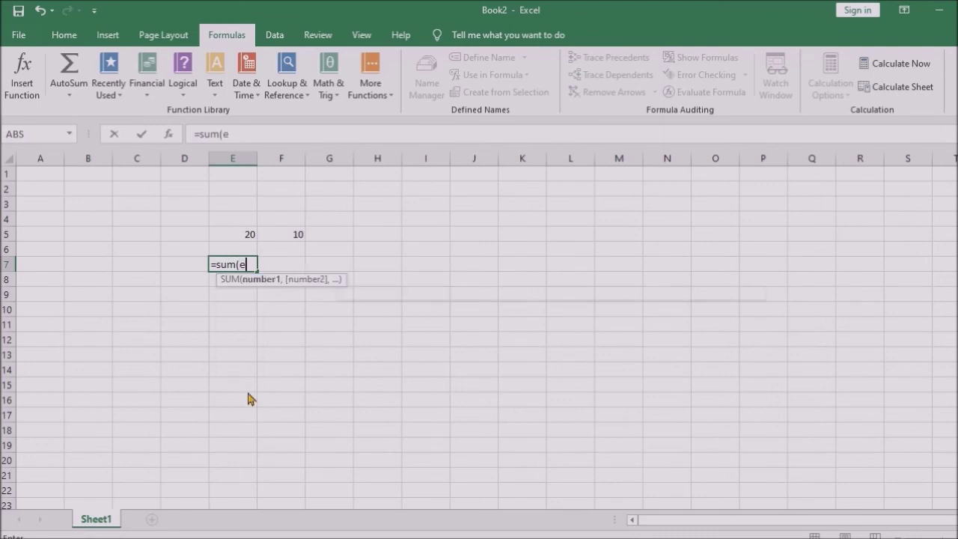
pyautogui.write('e5,')
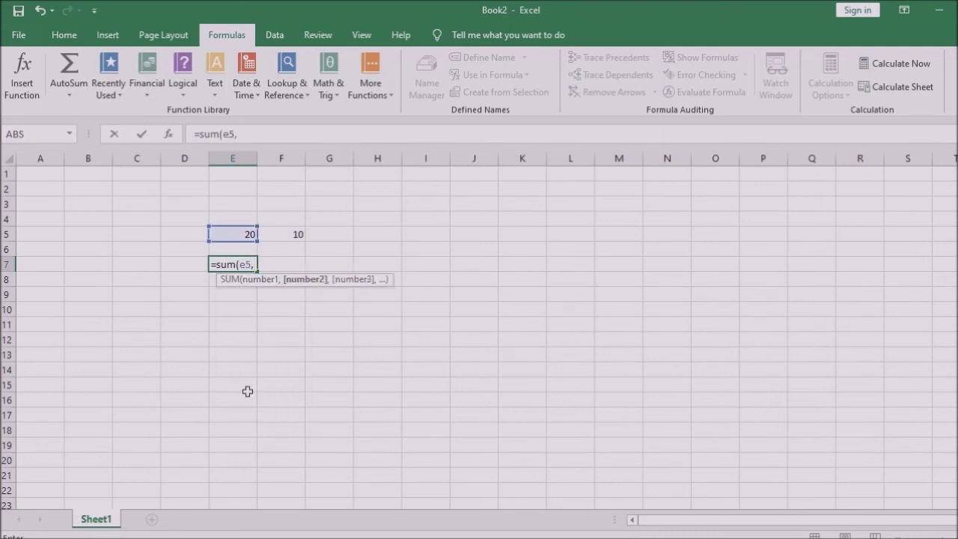
pyautogui.write('-f5)')
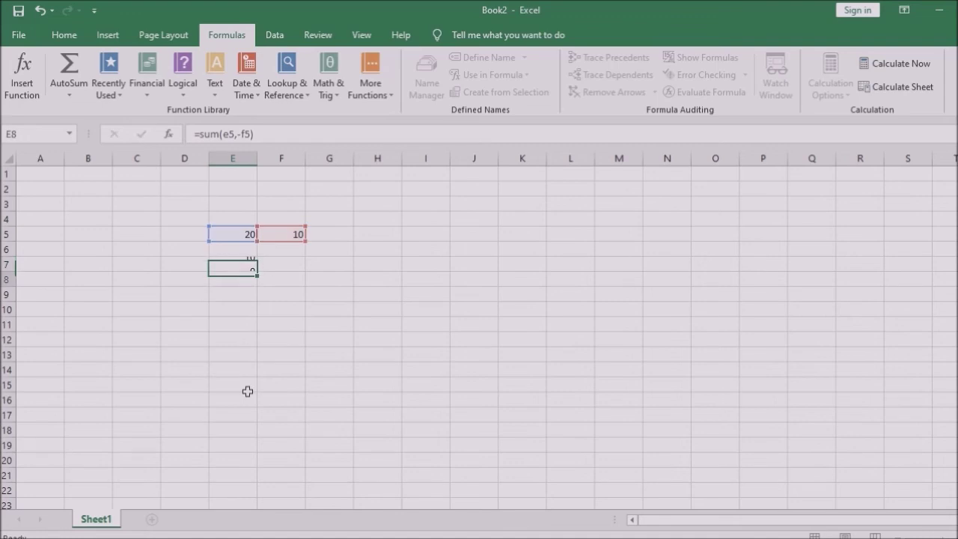
pyautogui.press('Return')
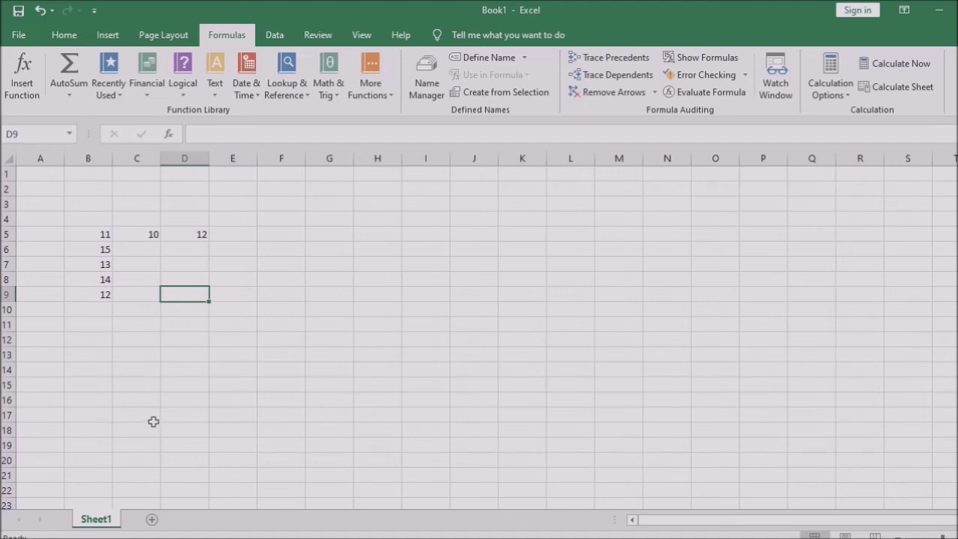
# Look over the AutoSum functions and the sample numbers in B5:B9 and B5:D5 of Book1.
pyautogui.click(70, 96)
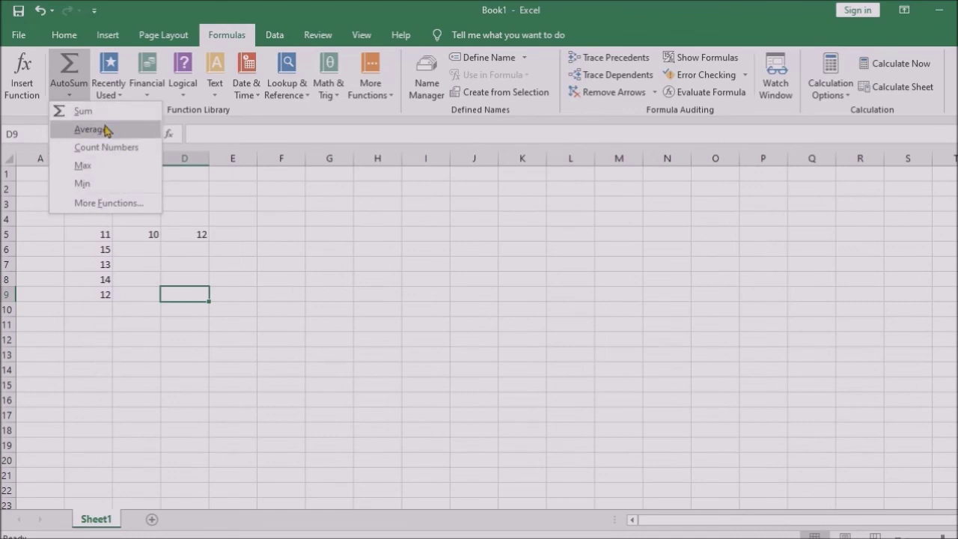
pyautogui.click(116, 361)
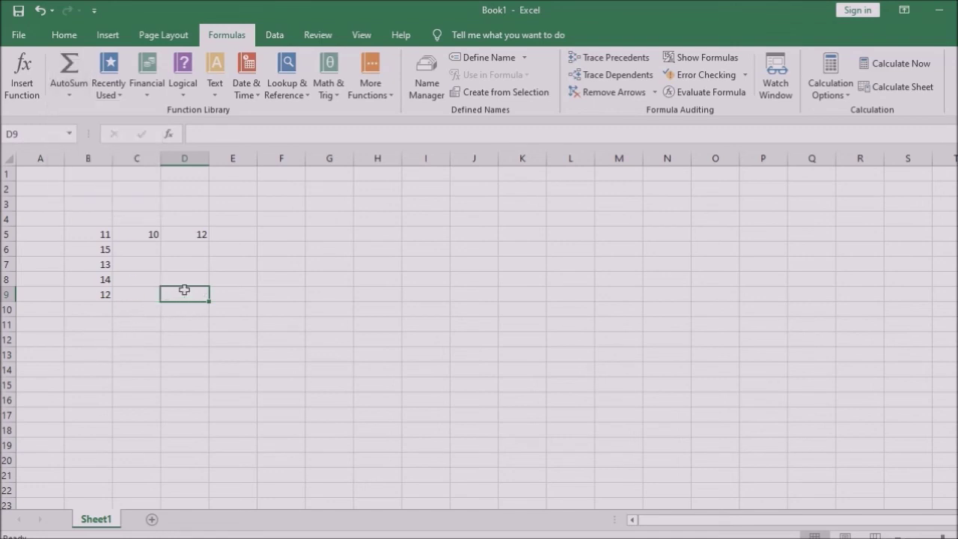
pyautogui.click(95, 340)
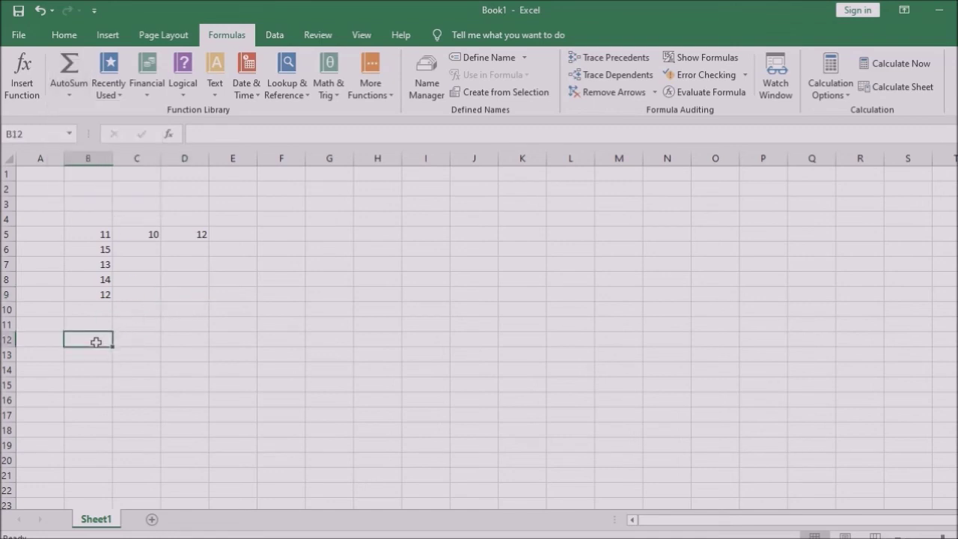
pyautogui.click(284, 236)
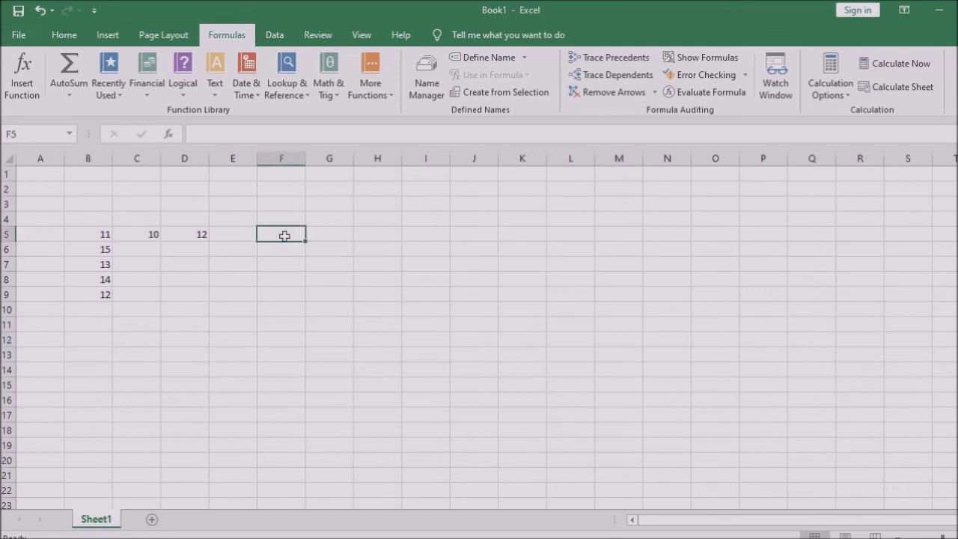
pyautogui.moveTo(103, 316); pyautogui.dragTo(200, 229)
pyautogui.click(228, 277)
pyautogui.click(167, 292)
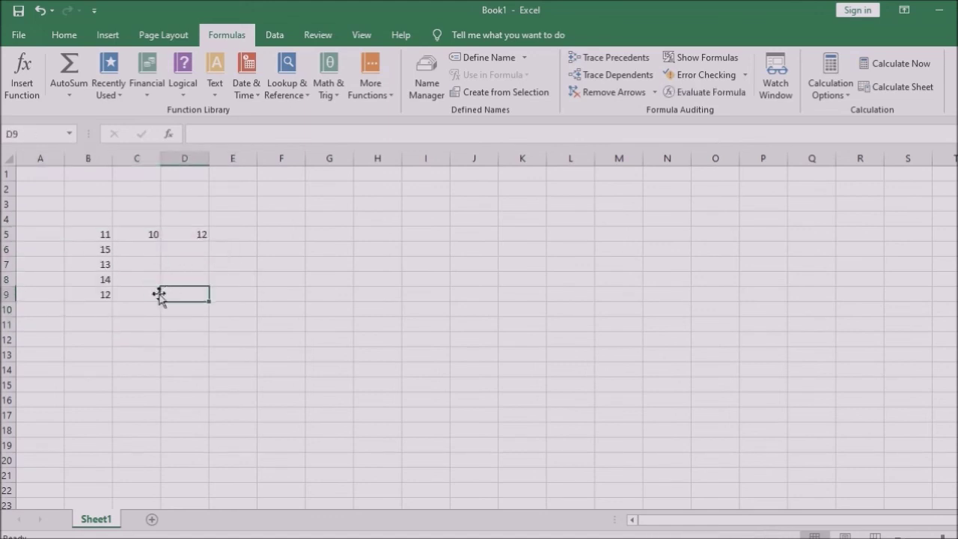
pyautogui.click(103, 326)
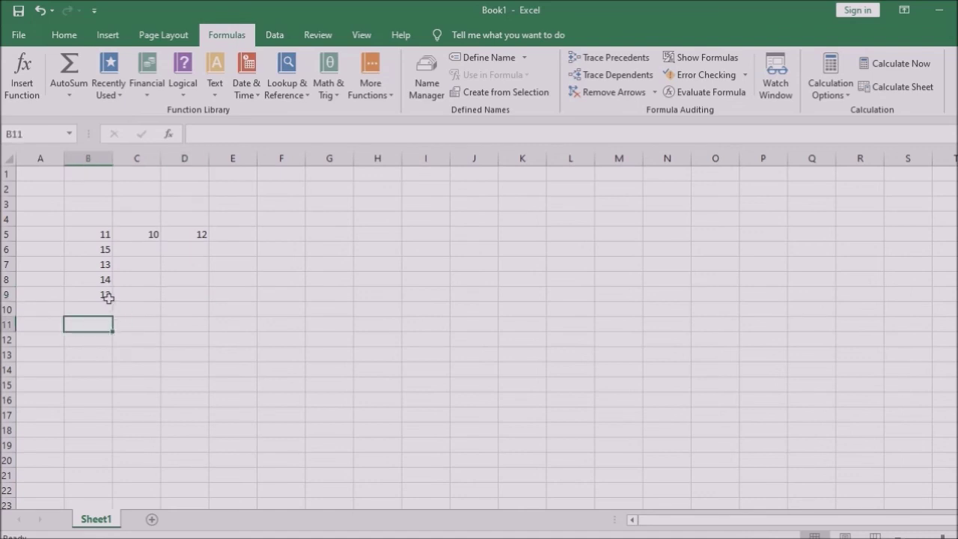
pyautogui.moveTo(104, 305); pyautogui.dragTo(106, 234)
pyautogui.click(184, 306)
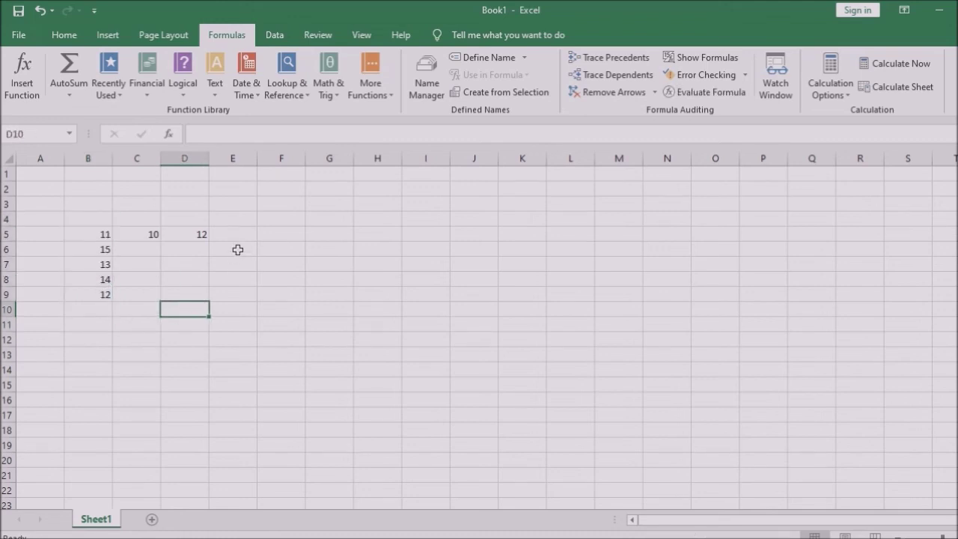
pyautogui.click(276, 235)
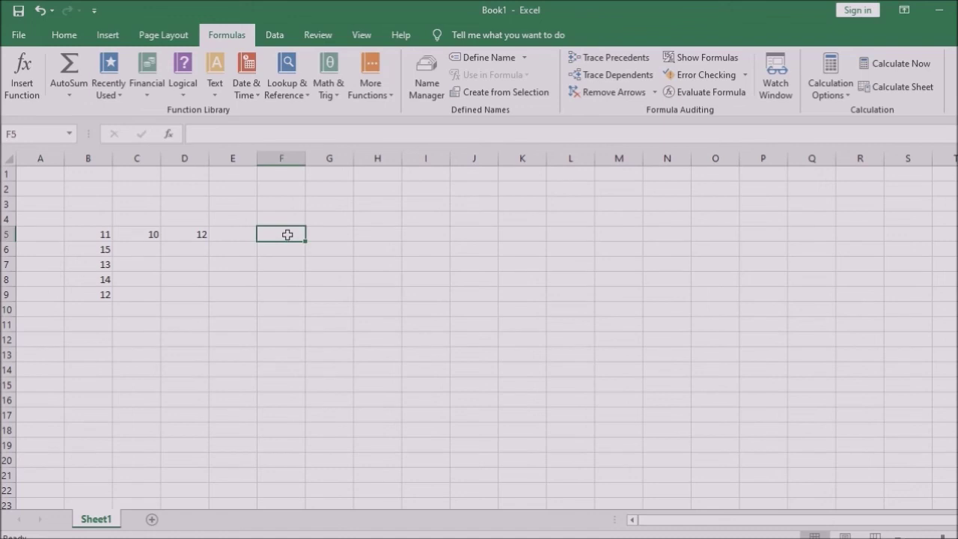
pyautogui.moveTo(224, 235); pyautogui.dragTo(104, 236)
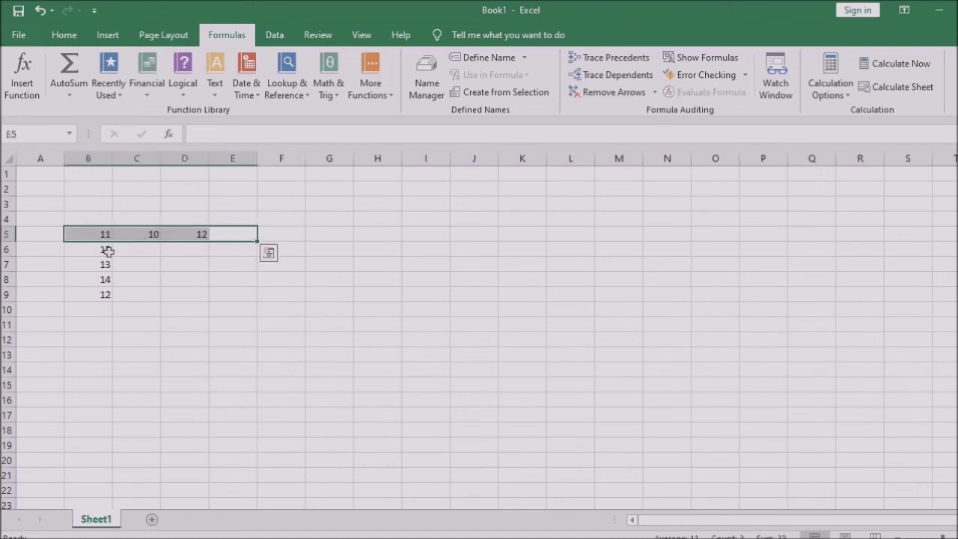
pyautogui.click(144, 299)
pyautogui.click(103, 324)
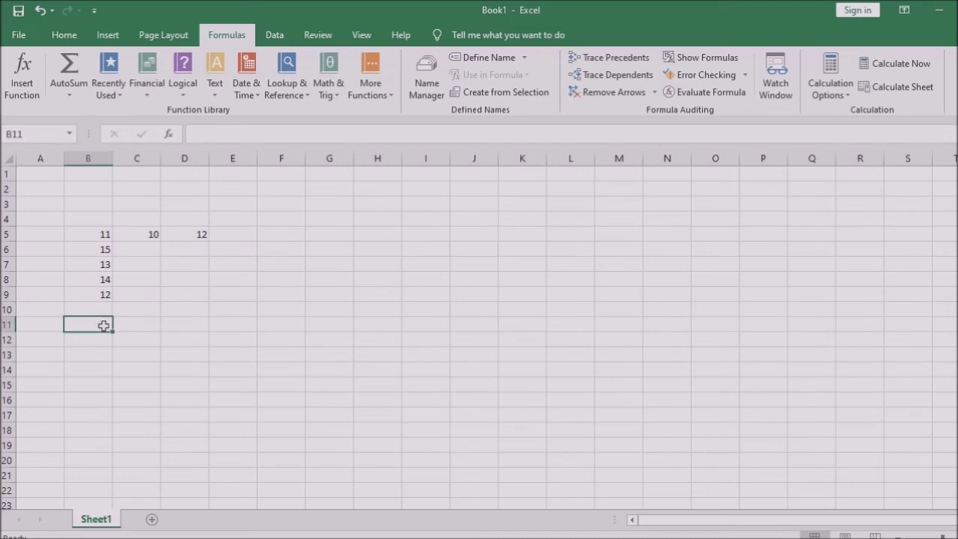
pyautogui.click(105, 380)
pyautogui.click(88, 370)
# Insert an AutoSum total of the column B numbers in cell B12 using =SUM(B5:B11).
pyautogui.click(90, 340)
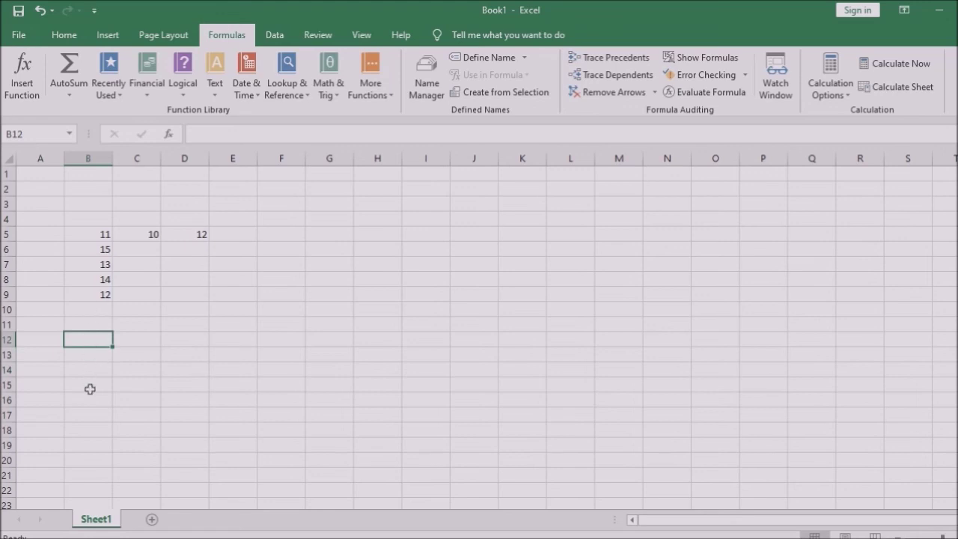
pyautogui.click(70, 96)
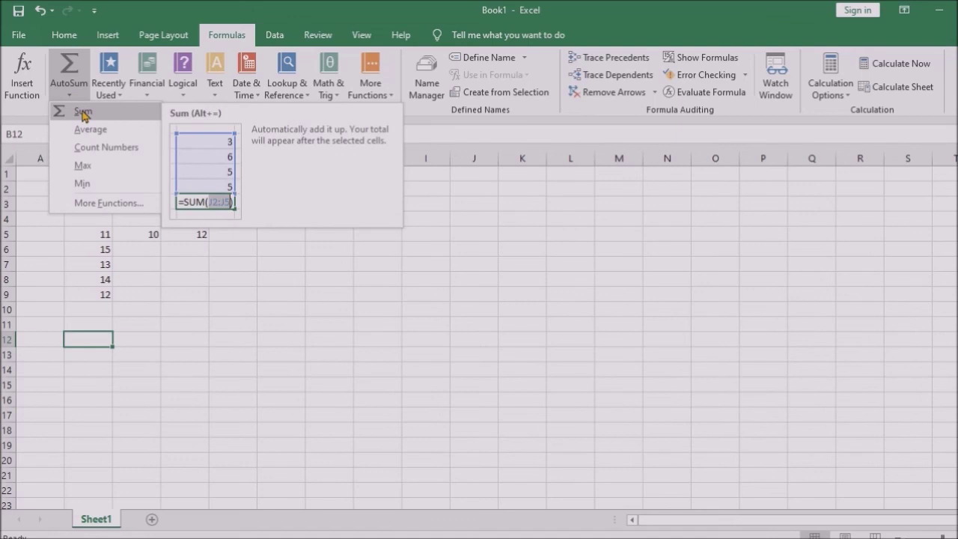
pyautogui.click(83, 114)
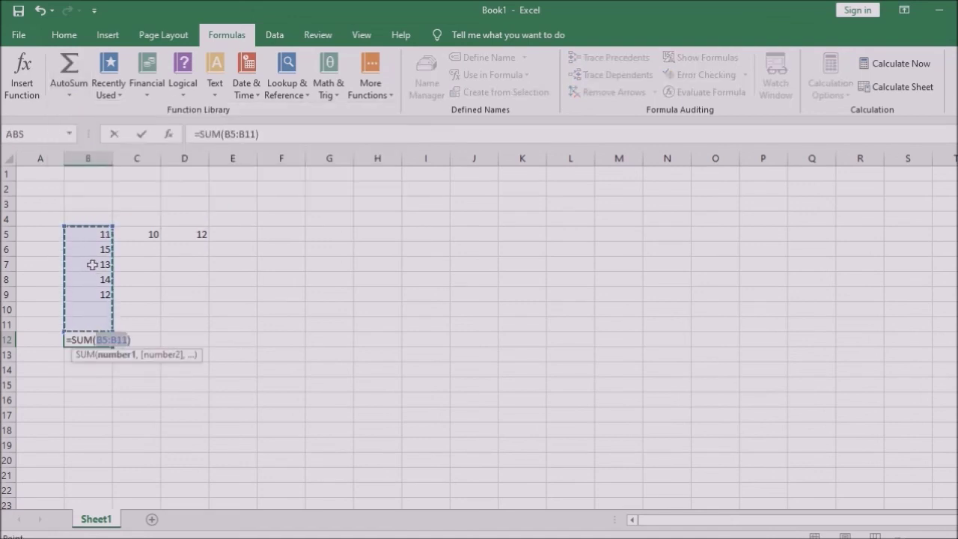
pyautogui.press('Return')
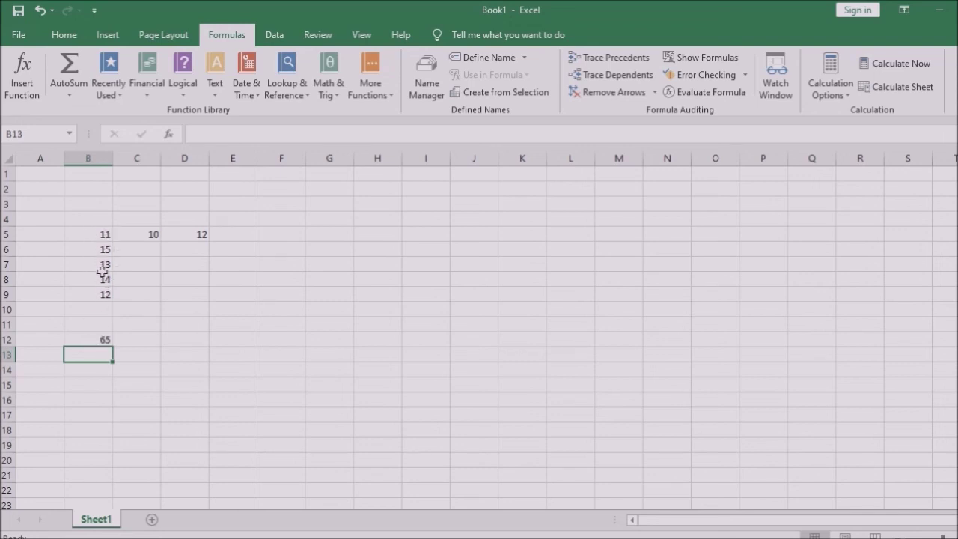
# Insert an AutoSum average of row 5 in cell F5 using =AVERAGE(B5:E5) and check the averaged numbers.
pyautogui.click(288, 232)
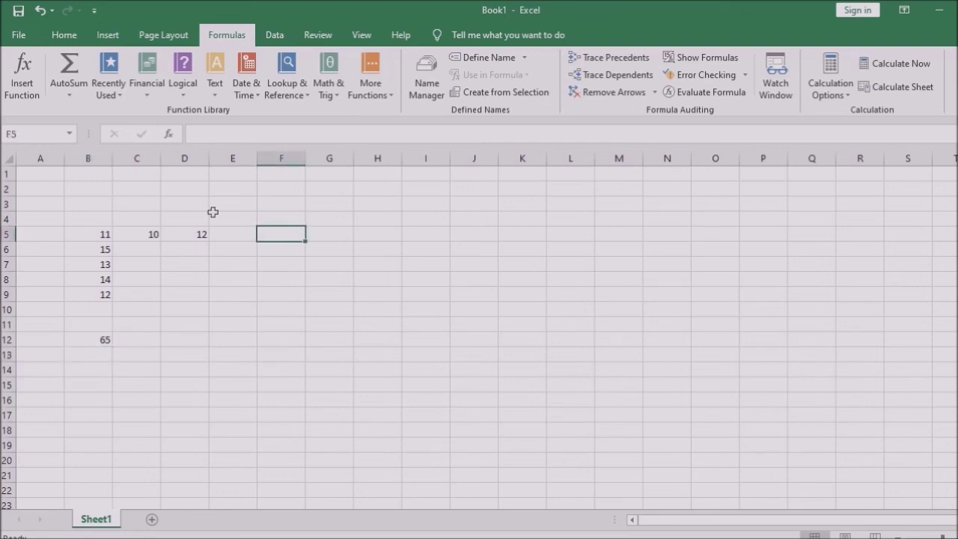
pyautogui.click(69, 96)
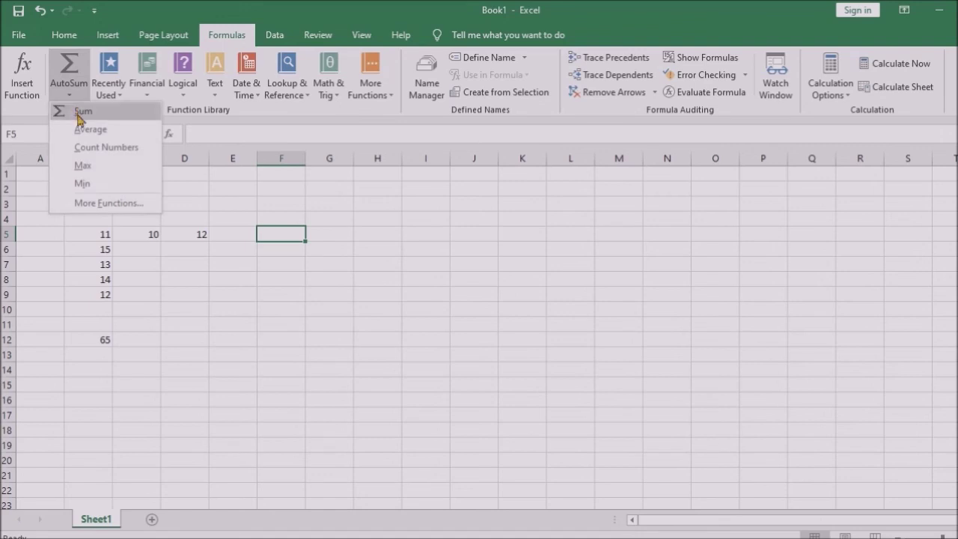
pyautogui.click(89, 131)
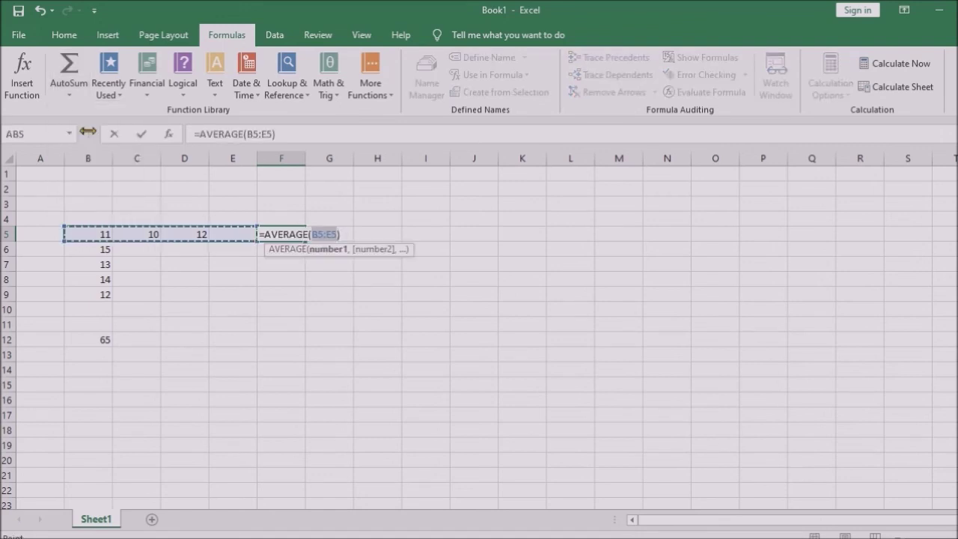
pyautogui.press('Return')
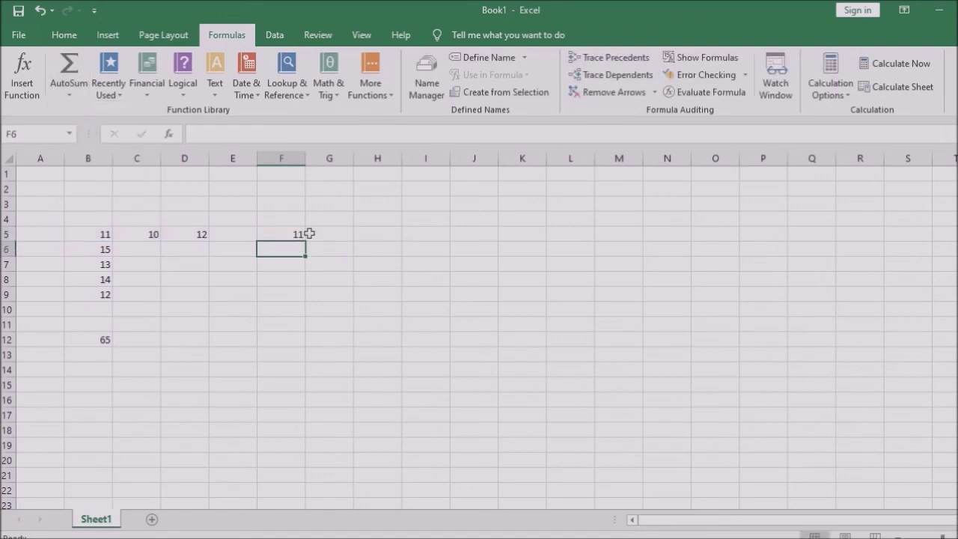
pyautogui.click(301, 233)
pyautogui.moveTo(198, 235); pyautogui.dragTo(100, 235)
pyautogui.click(249, 325)
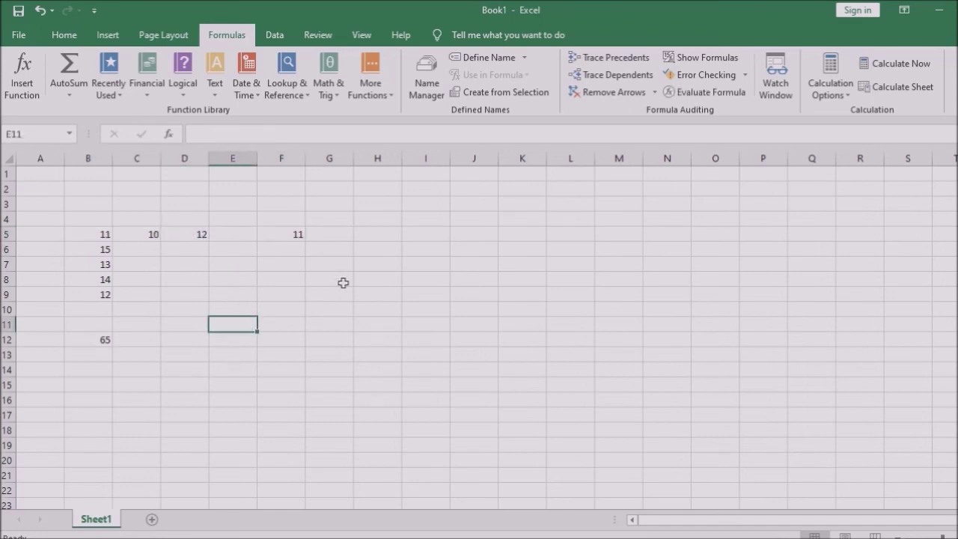
pyautogui.click(378, 235)
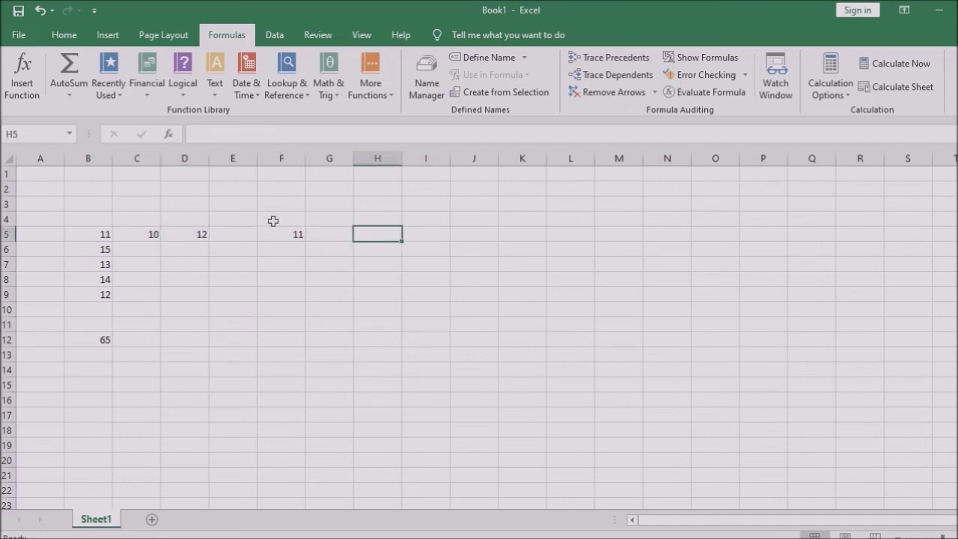
pyautogui.click(65, 96)
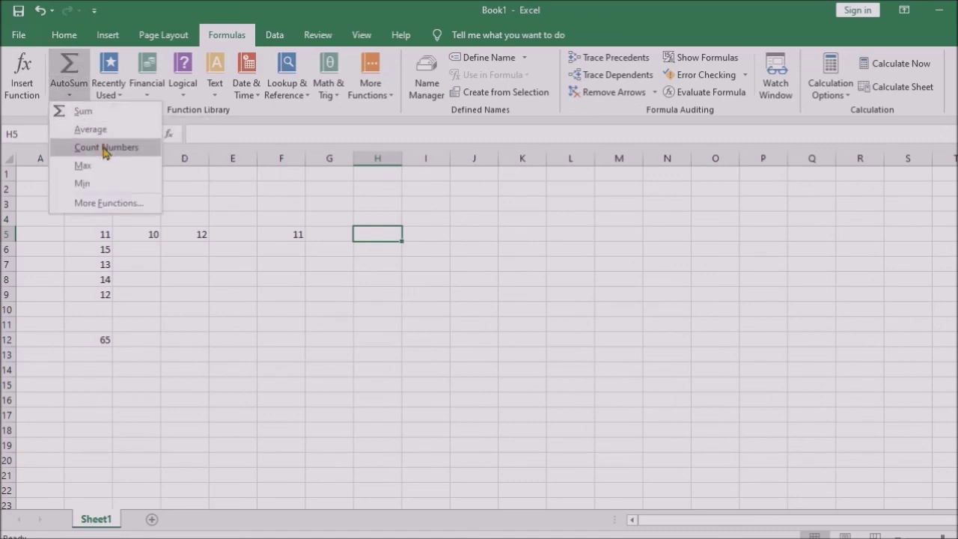
pyautogui.click(274, 378)
pyautogui.click(328, 349)
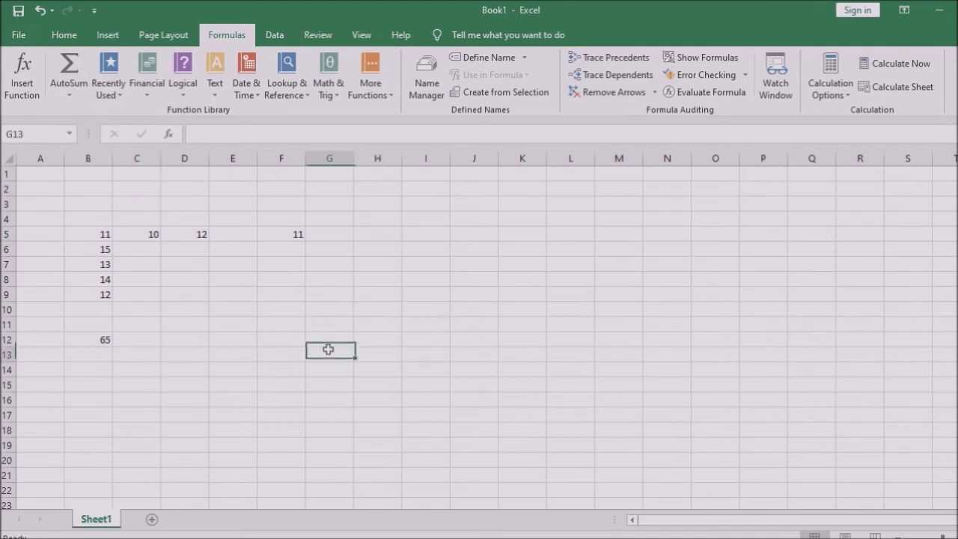
# Clear the average from F5, insert =COUNT(B5:E5) there with Count Numbers, and check the counted cells.
pyautogui.moveTo(260, 395); pyautogui.dragTo(265, 206)
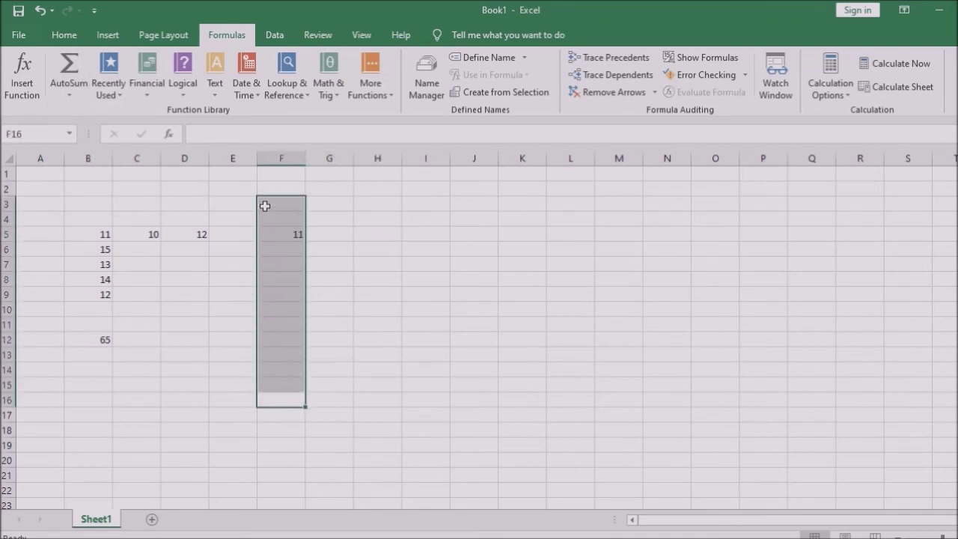
pyautogui.click(221, 299)
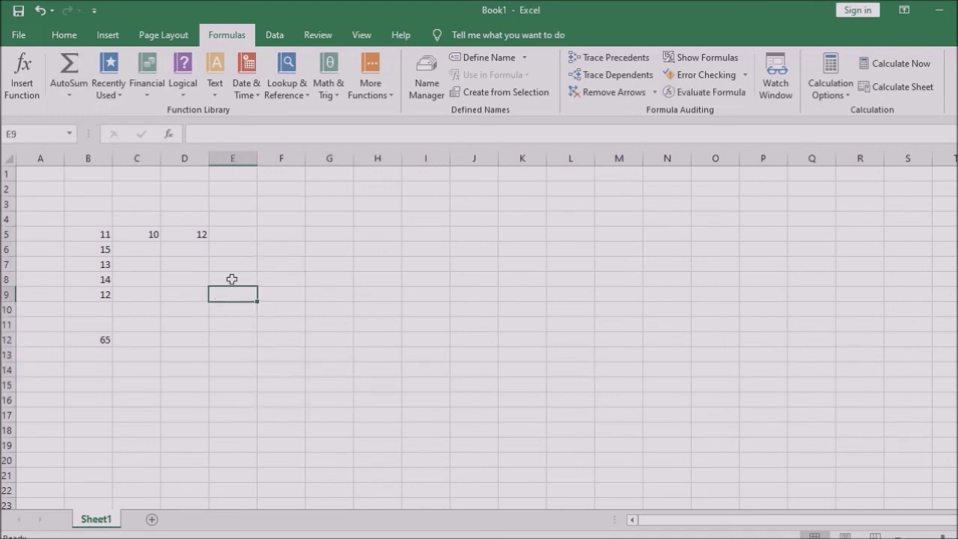
pyautogui.click(260, 237)
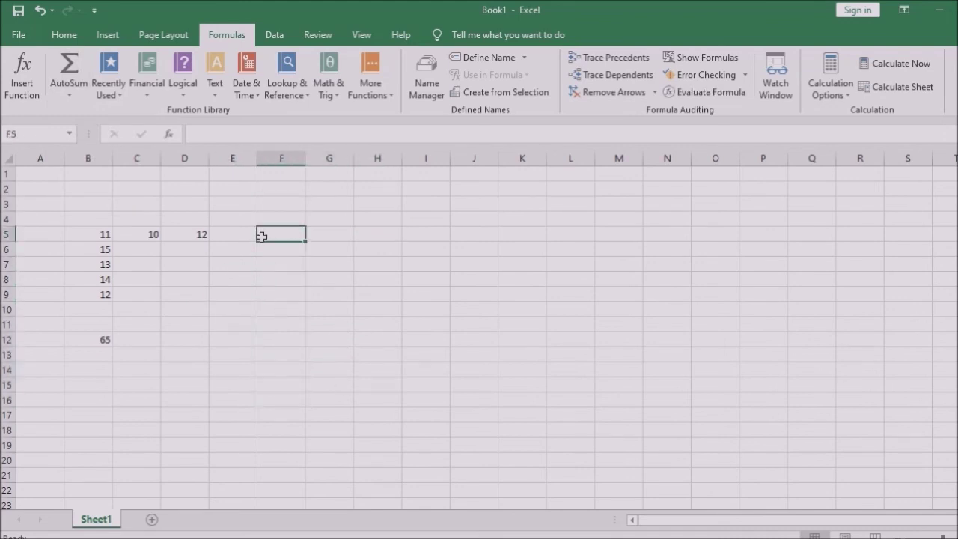
pyautogui.click(68, 96)
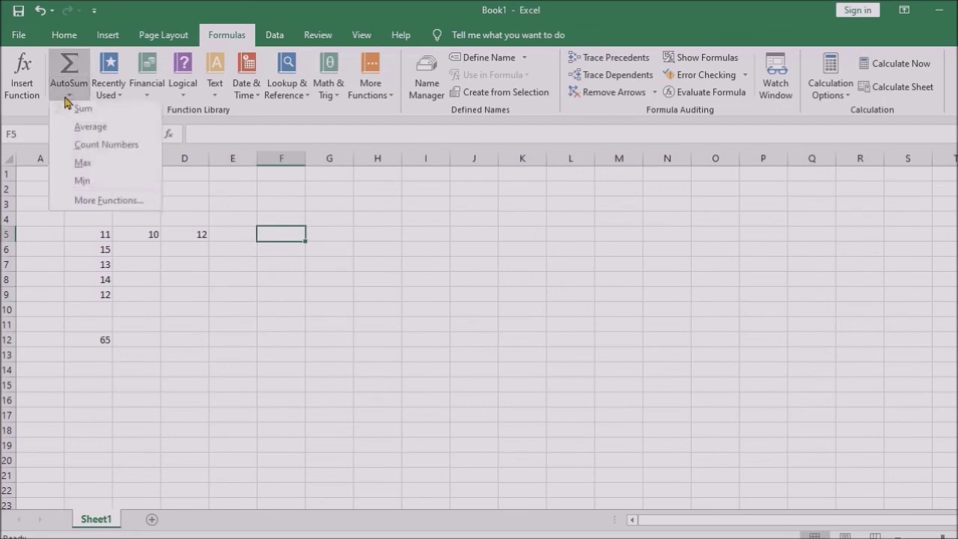
pyautogui.click(88, 147)
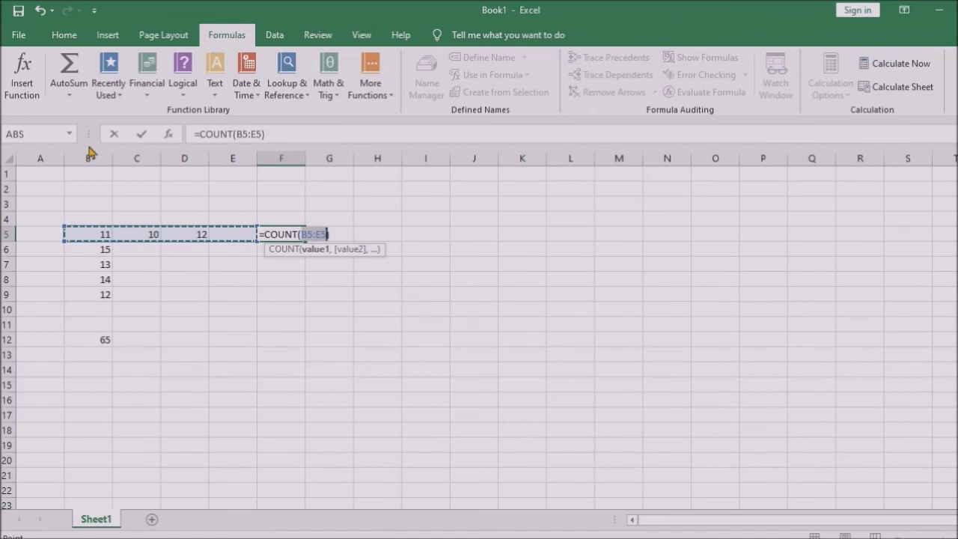
pyautogui.press('Return')
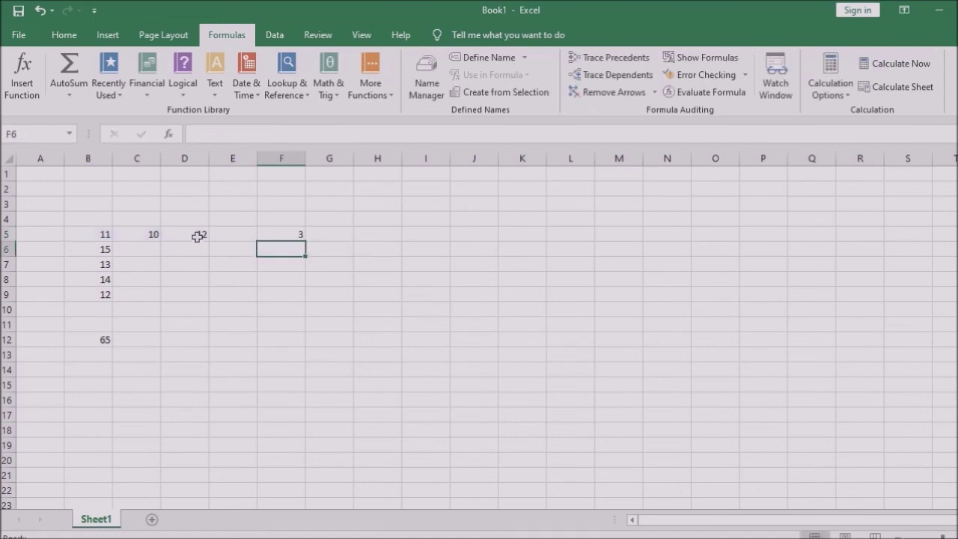
pyautogui.moveTo(196, 235); pyautogui.dragTo(105, 233)
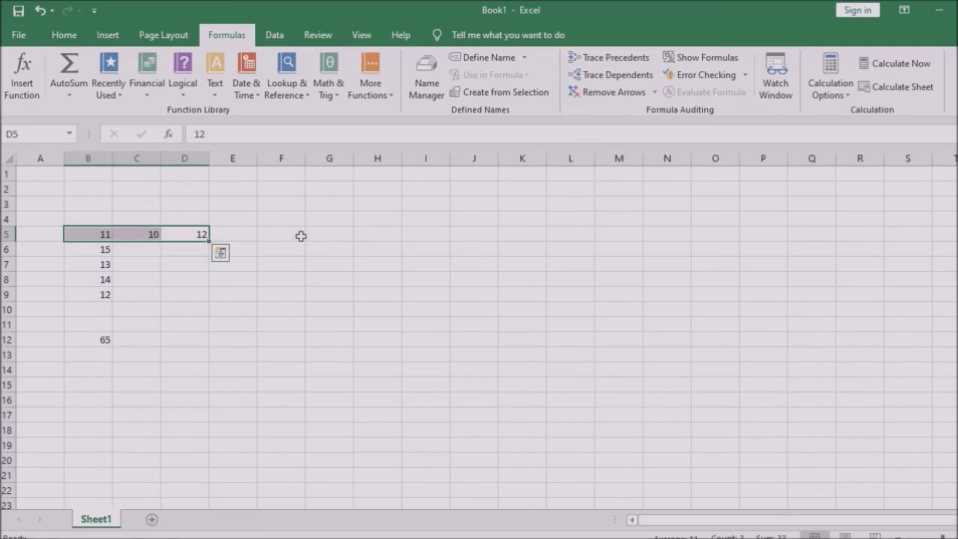
# Clear the sum from B12 and insert an AutoSum maximum of the column B numbers there using =MAX(B5:B11).
pyautogui.click(103, 345)
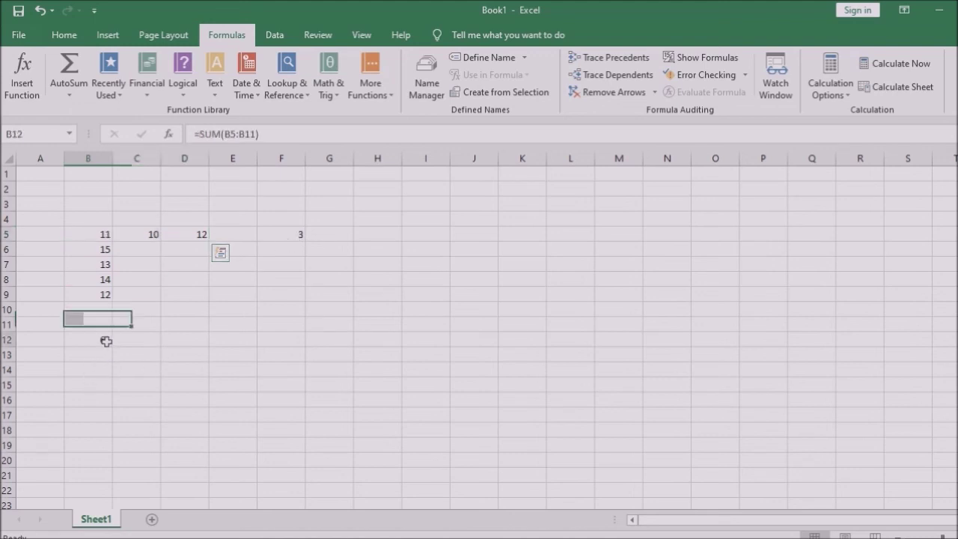
pyautogui.press('Delete')
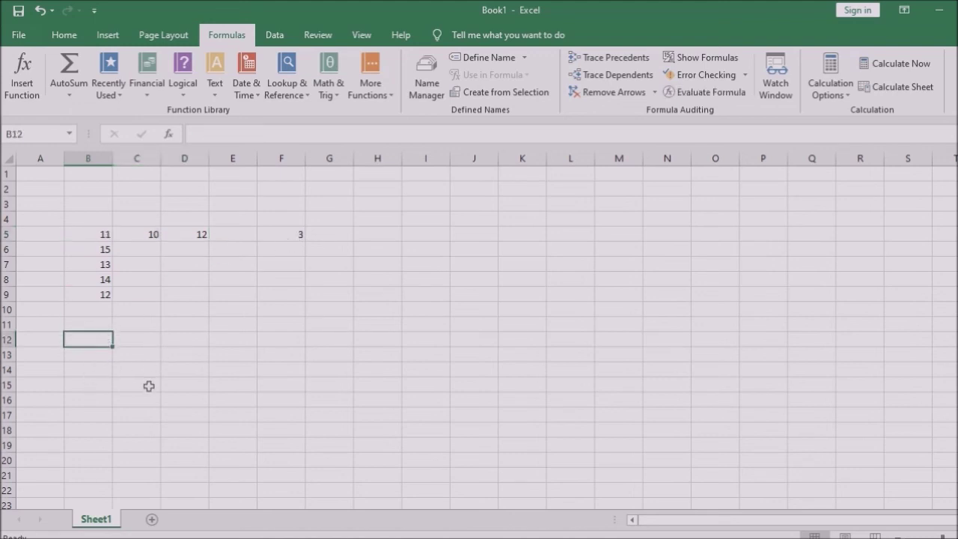
pyautogui.click(66, 96)
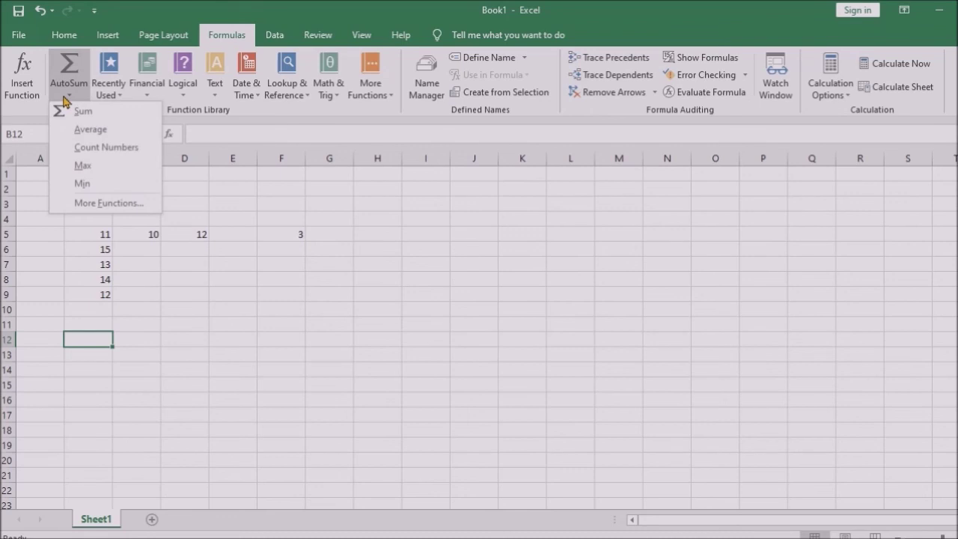
pyautogui.click(82, 166)
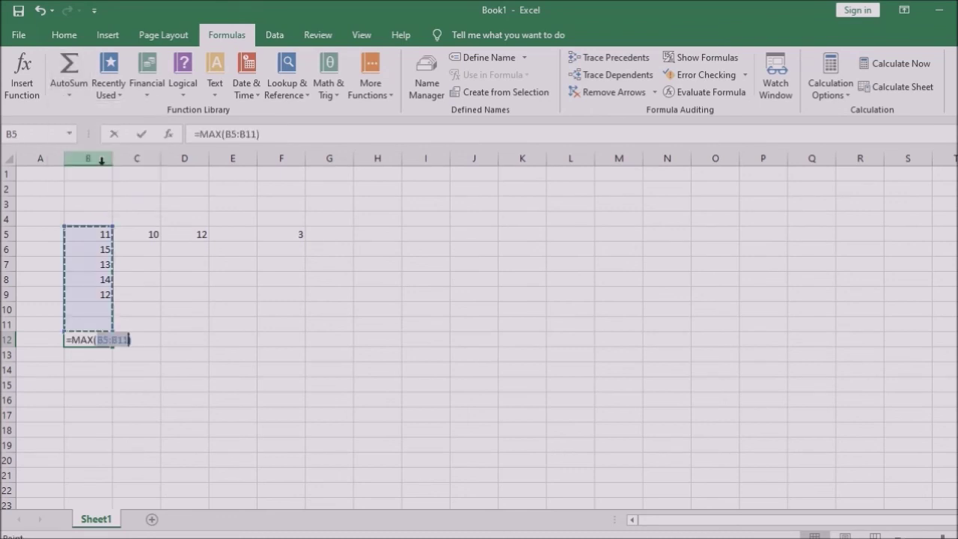
pyautogui.press('Return')
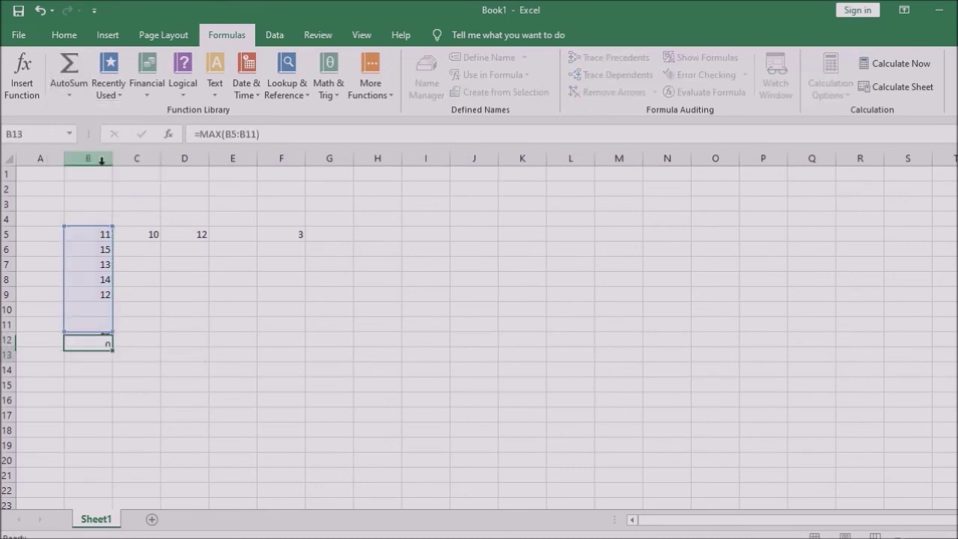
# Clear the count from F5 and insert an AutoSum minimum of row 5 there using =MIN(B5:E5).
pyautogui.click(296, 232)
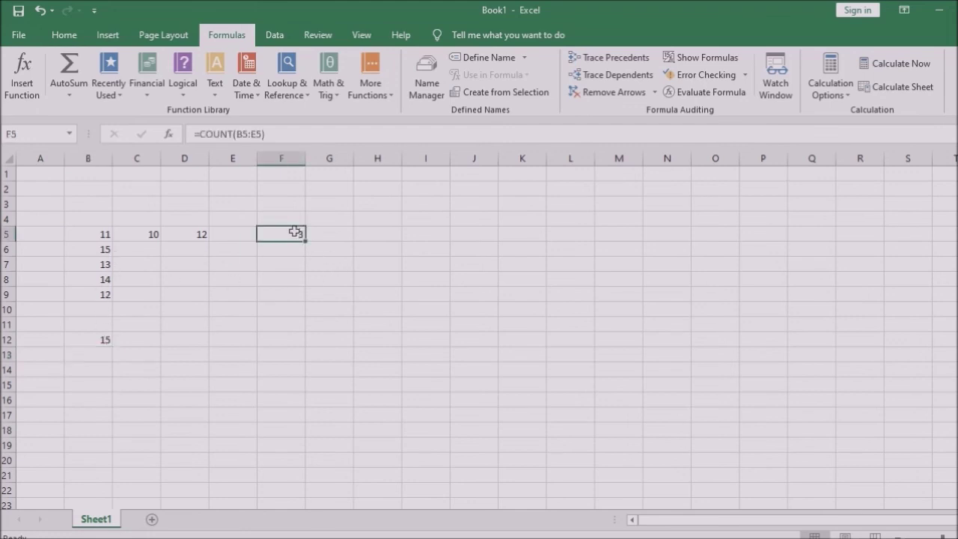
pyautogui.press('Delete')
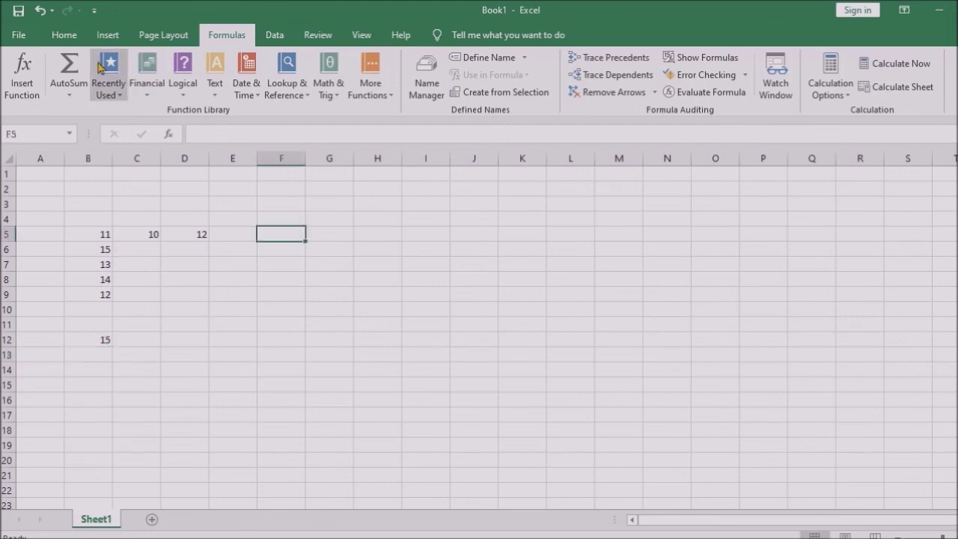
pyautogui.click(62, 97)
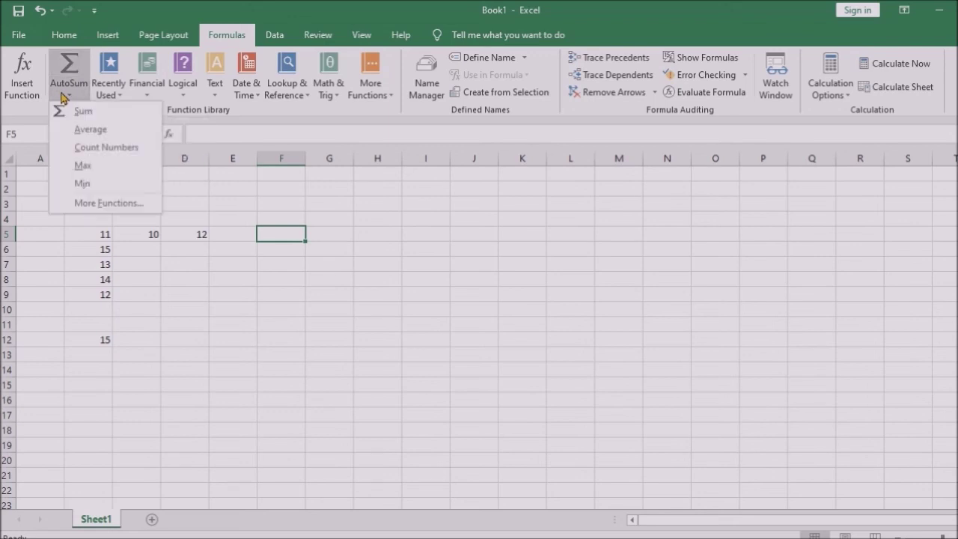
pyautogui.click(102, 183)
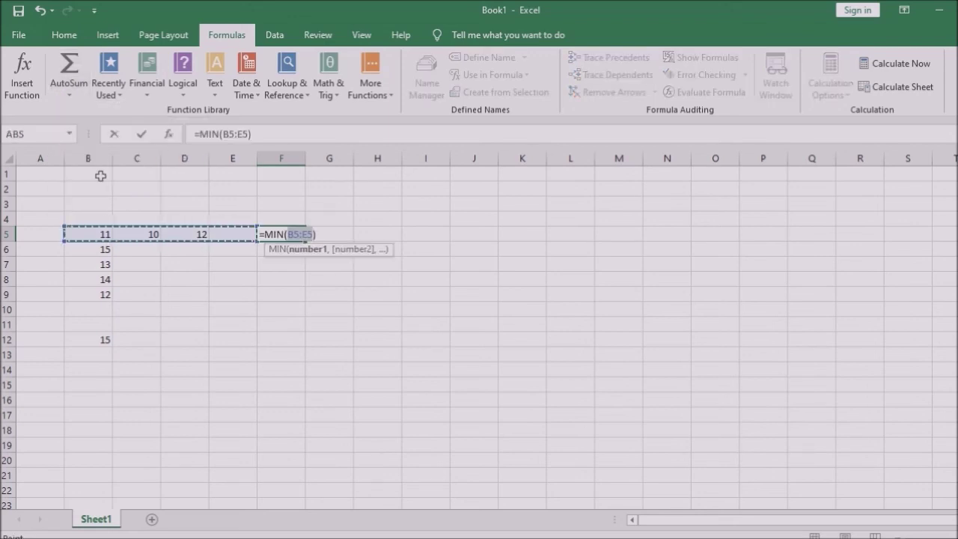
pyautogui.press('Return')
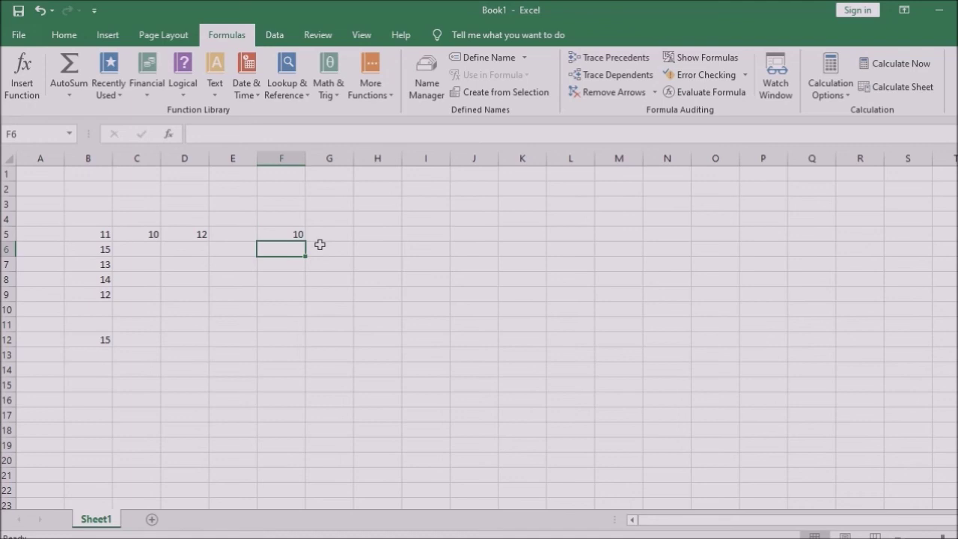
pyautogui.moveTo(360, 402); pyautogui.dragTo(77, 205)
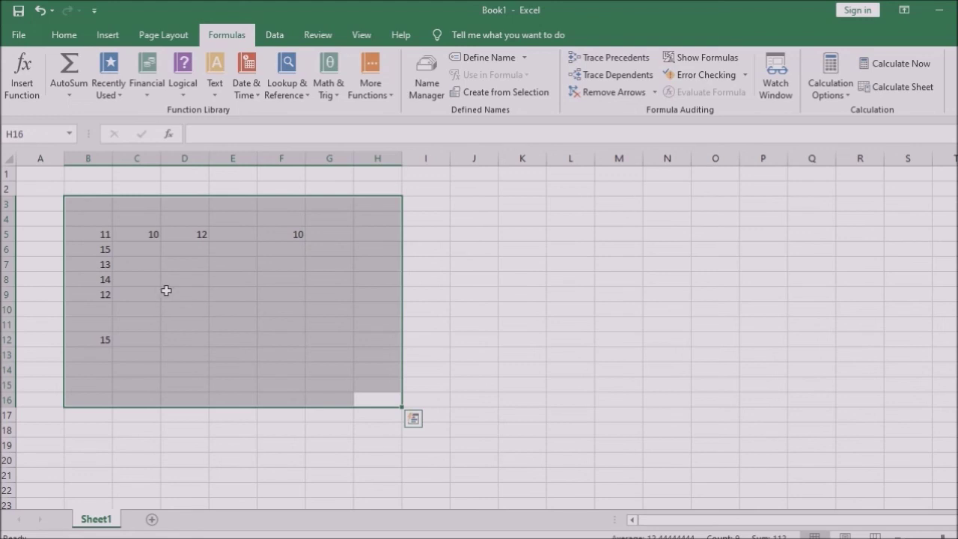
pyautogui.click(186, 278)
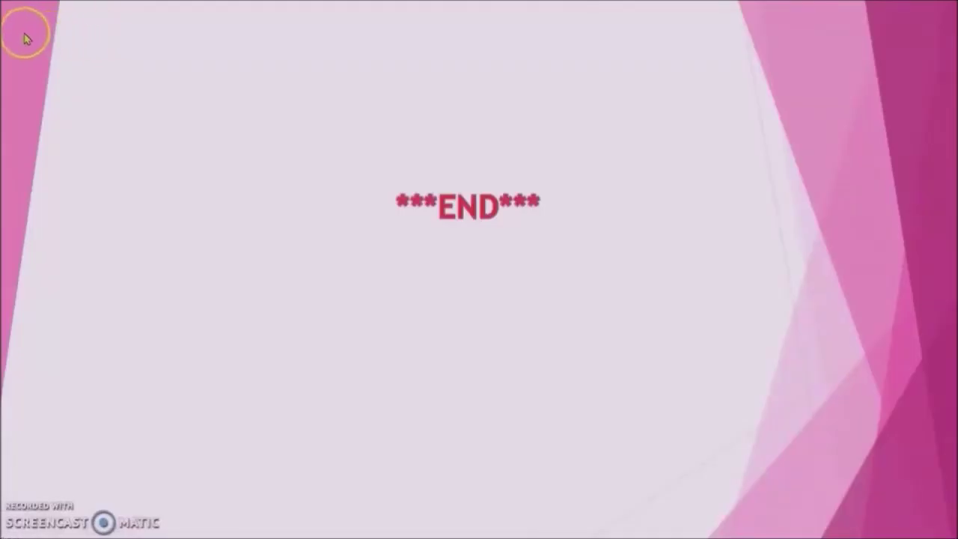
pyautogui.click(25, 32)
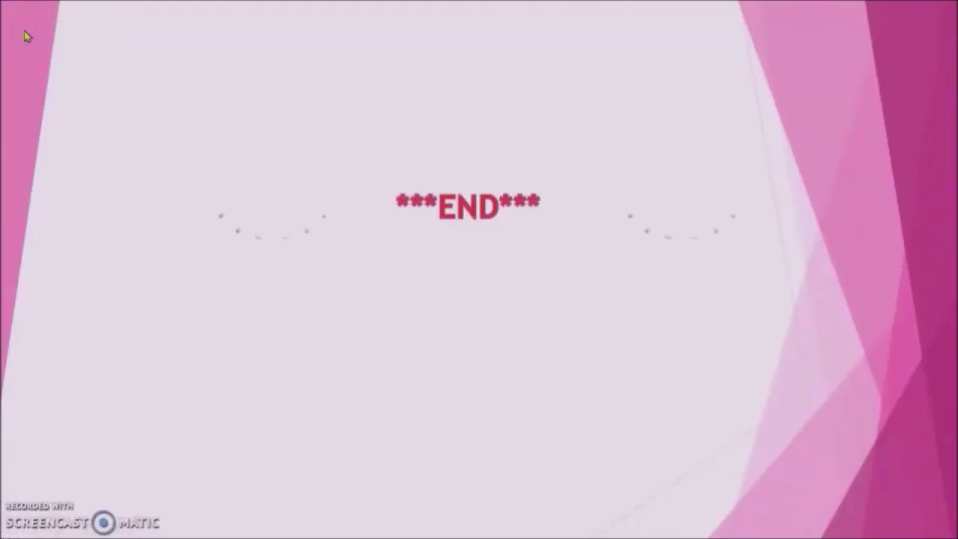
pyautogui.click(25, 34)
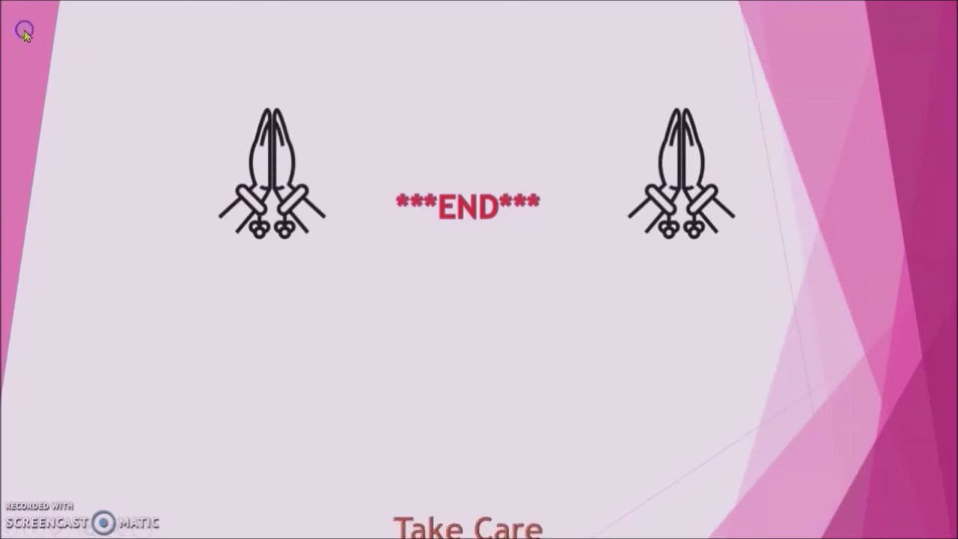